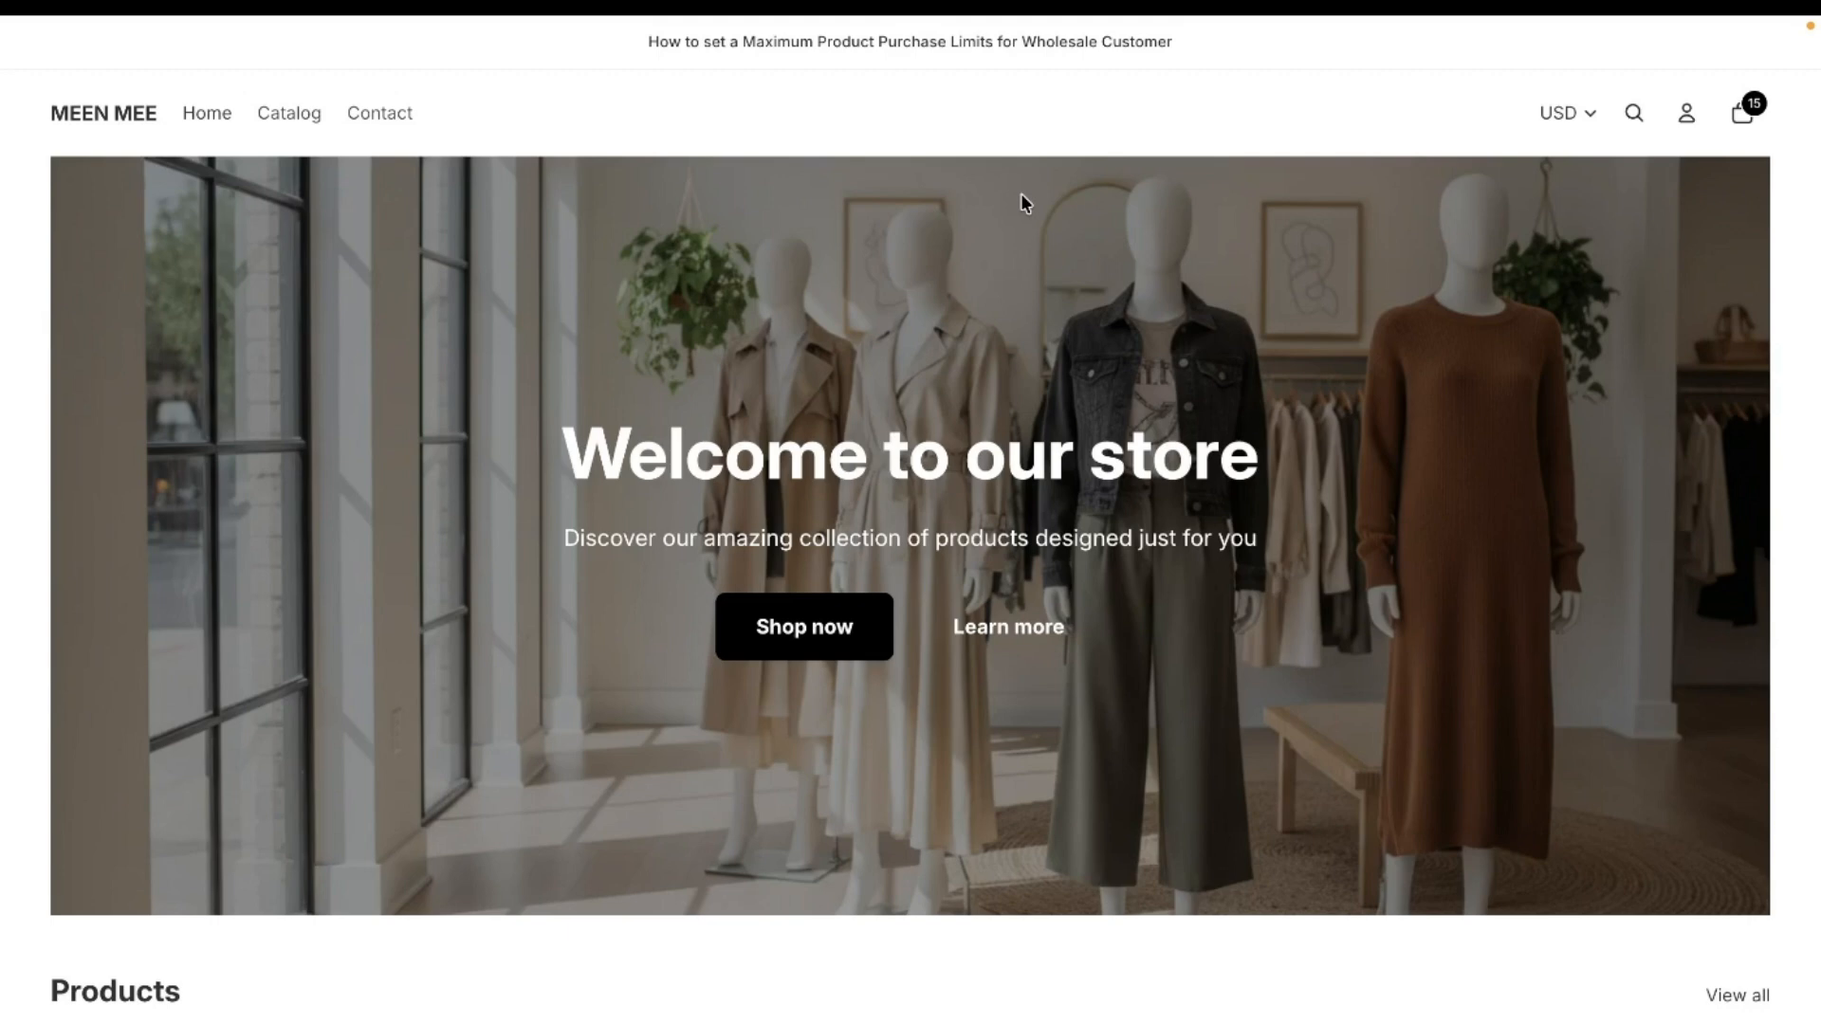
# - Switch to the Shopify App Store page of the BTB Wholesale Order Limit app to review its listing
pyautogui.moveTo(2, 329)
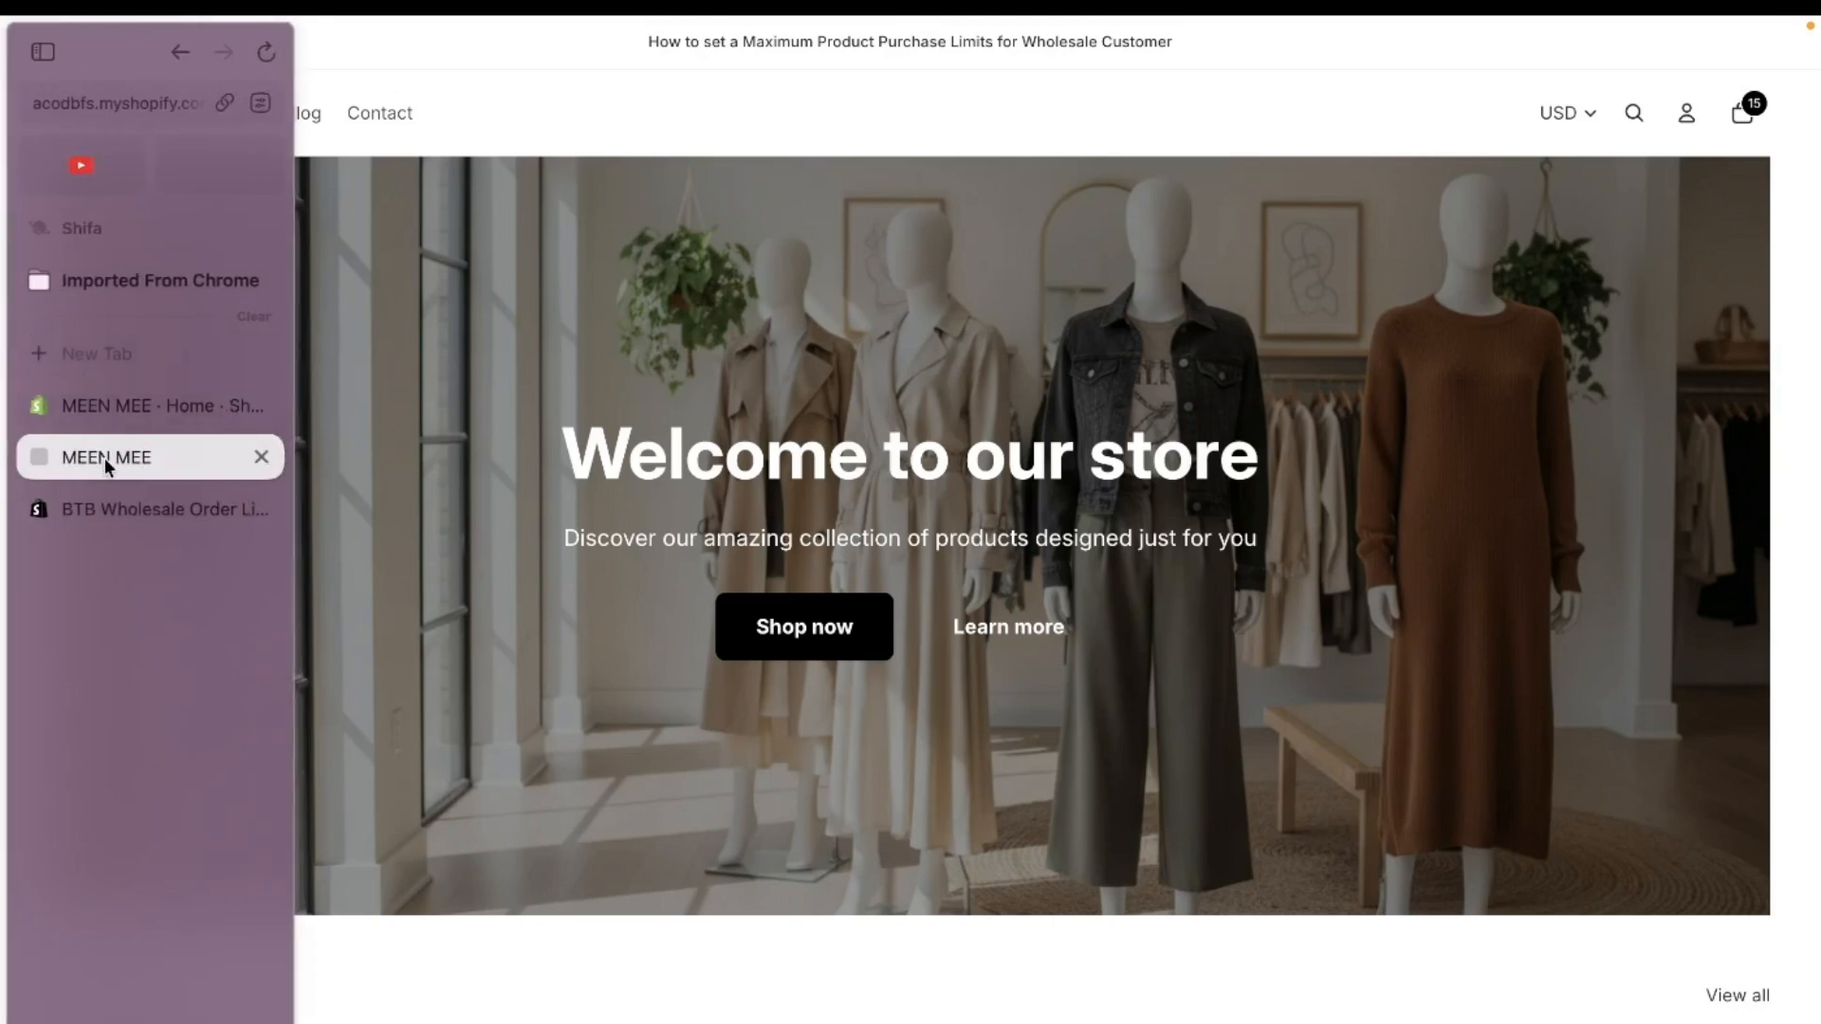
pyautogui.click(106, 503)
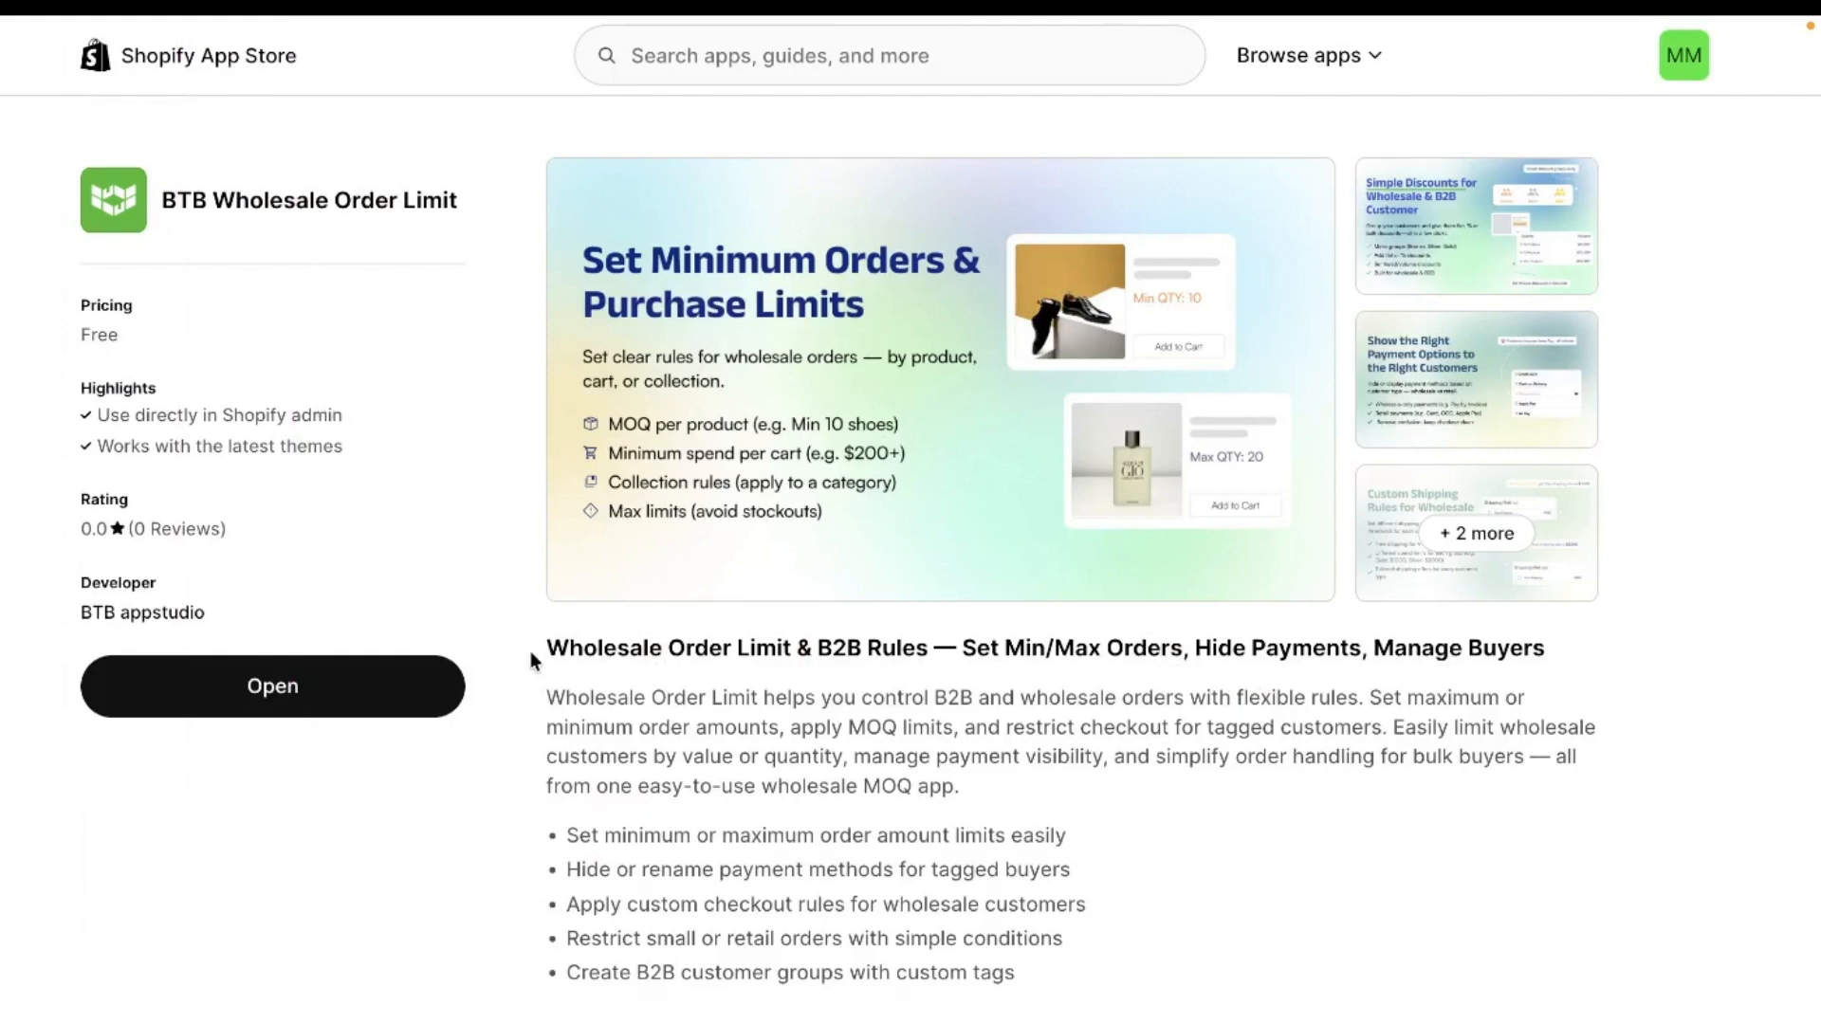
# - Switch to the Shopify admin and start a new order limit rule of the Product limit type in the BTB wholesale app
pyautogui.moveTo(5, 574)
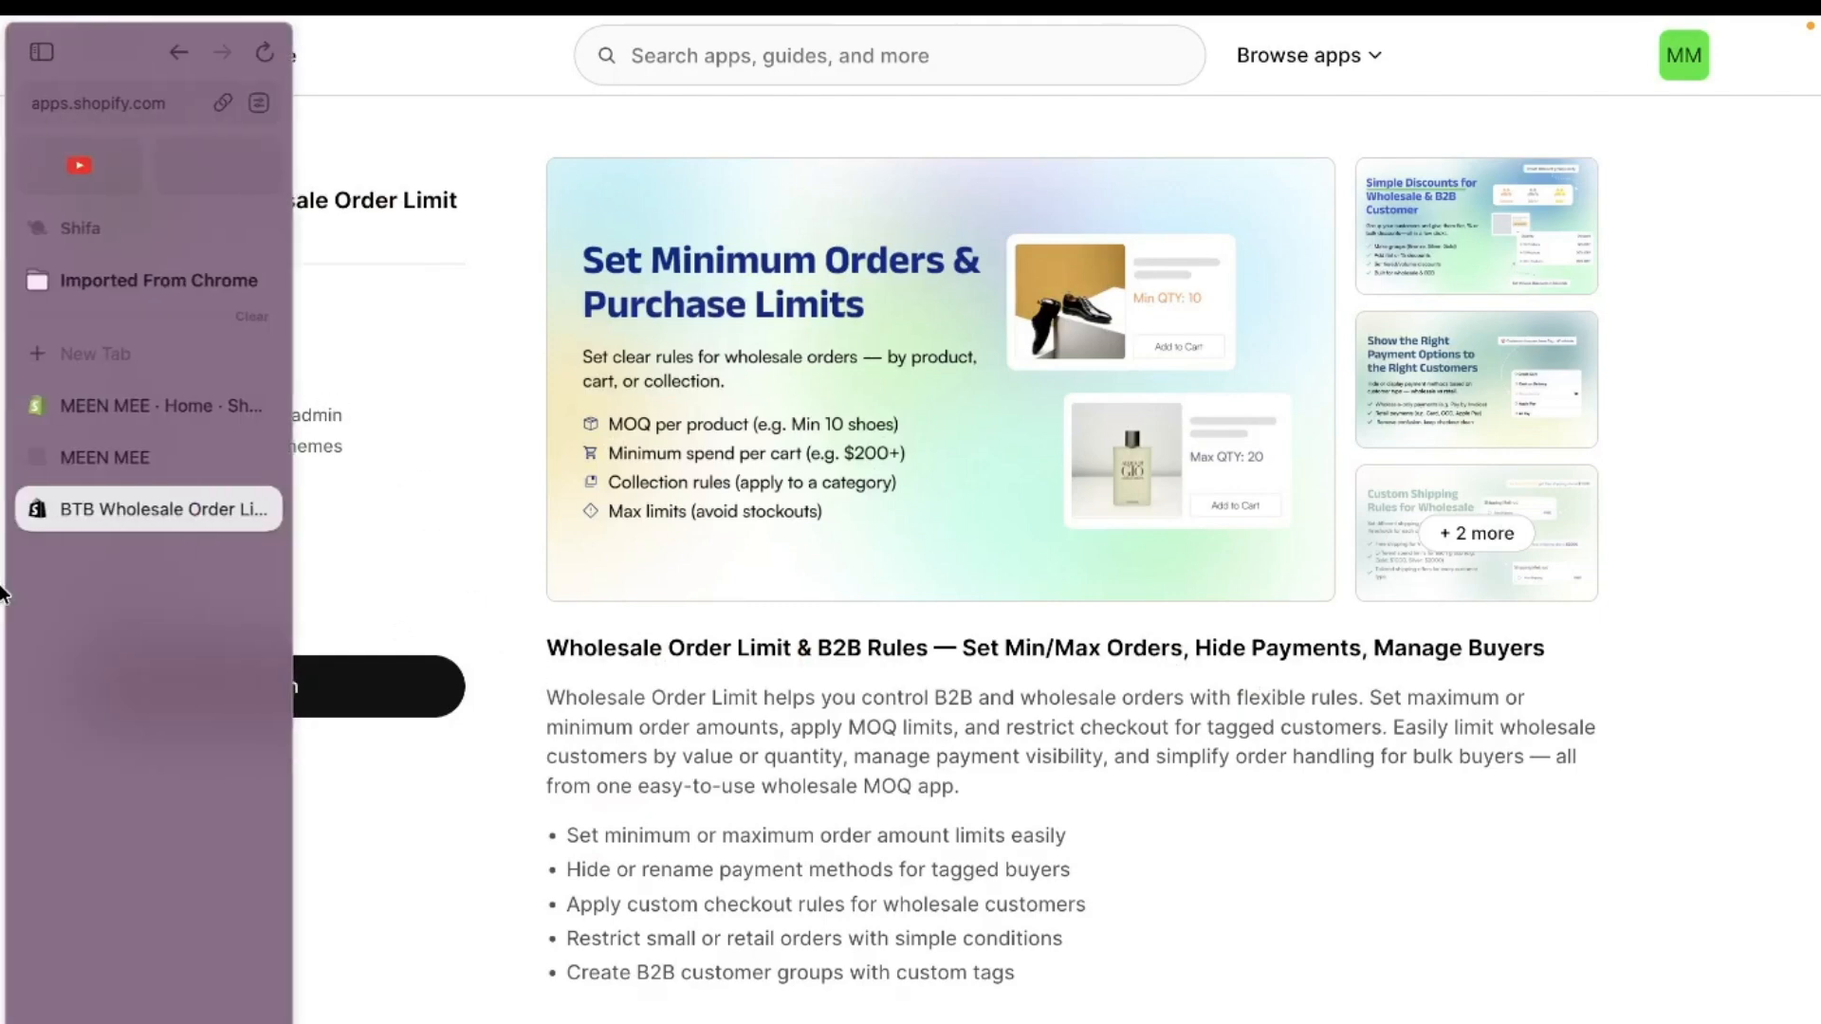
pyautogui.click(114, 404)
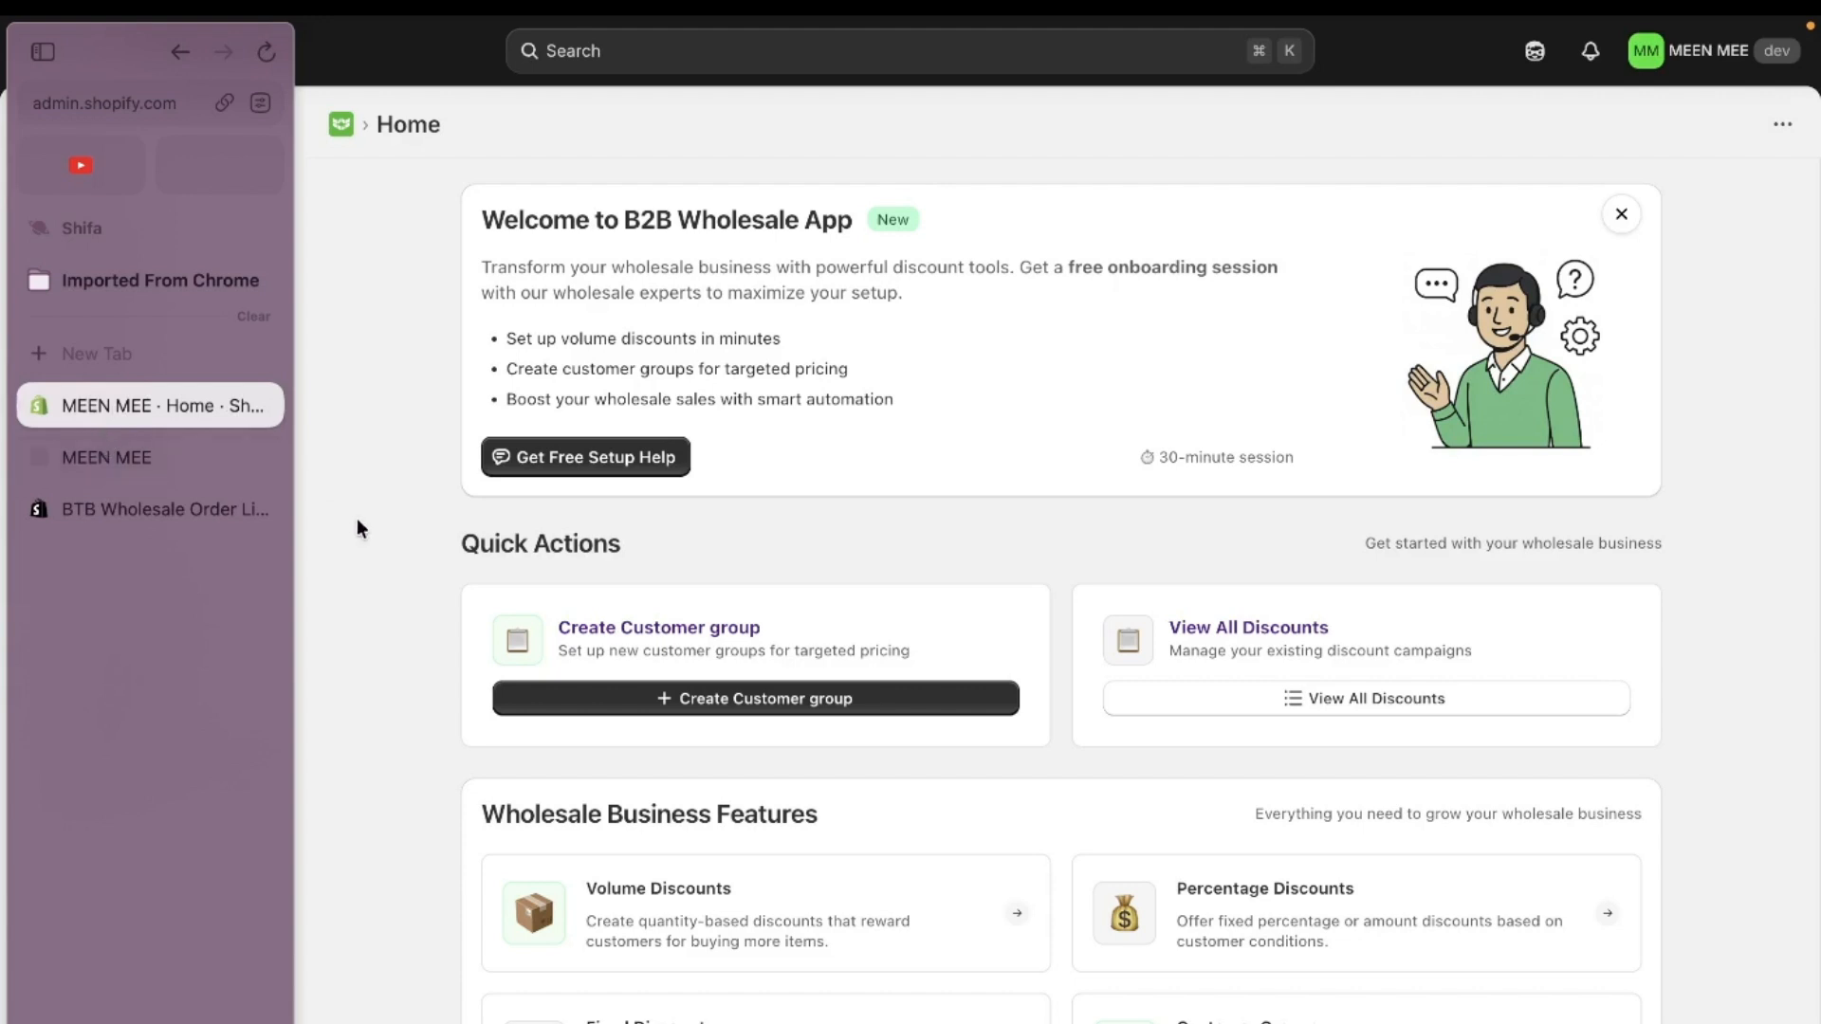
pyautogui.scroll(-5, 1061, 775)
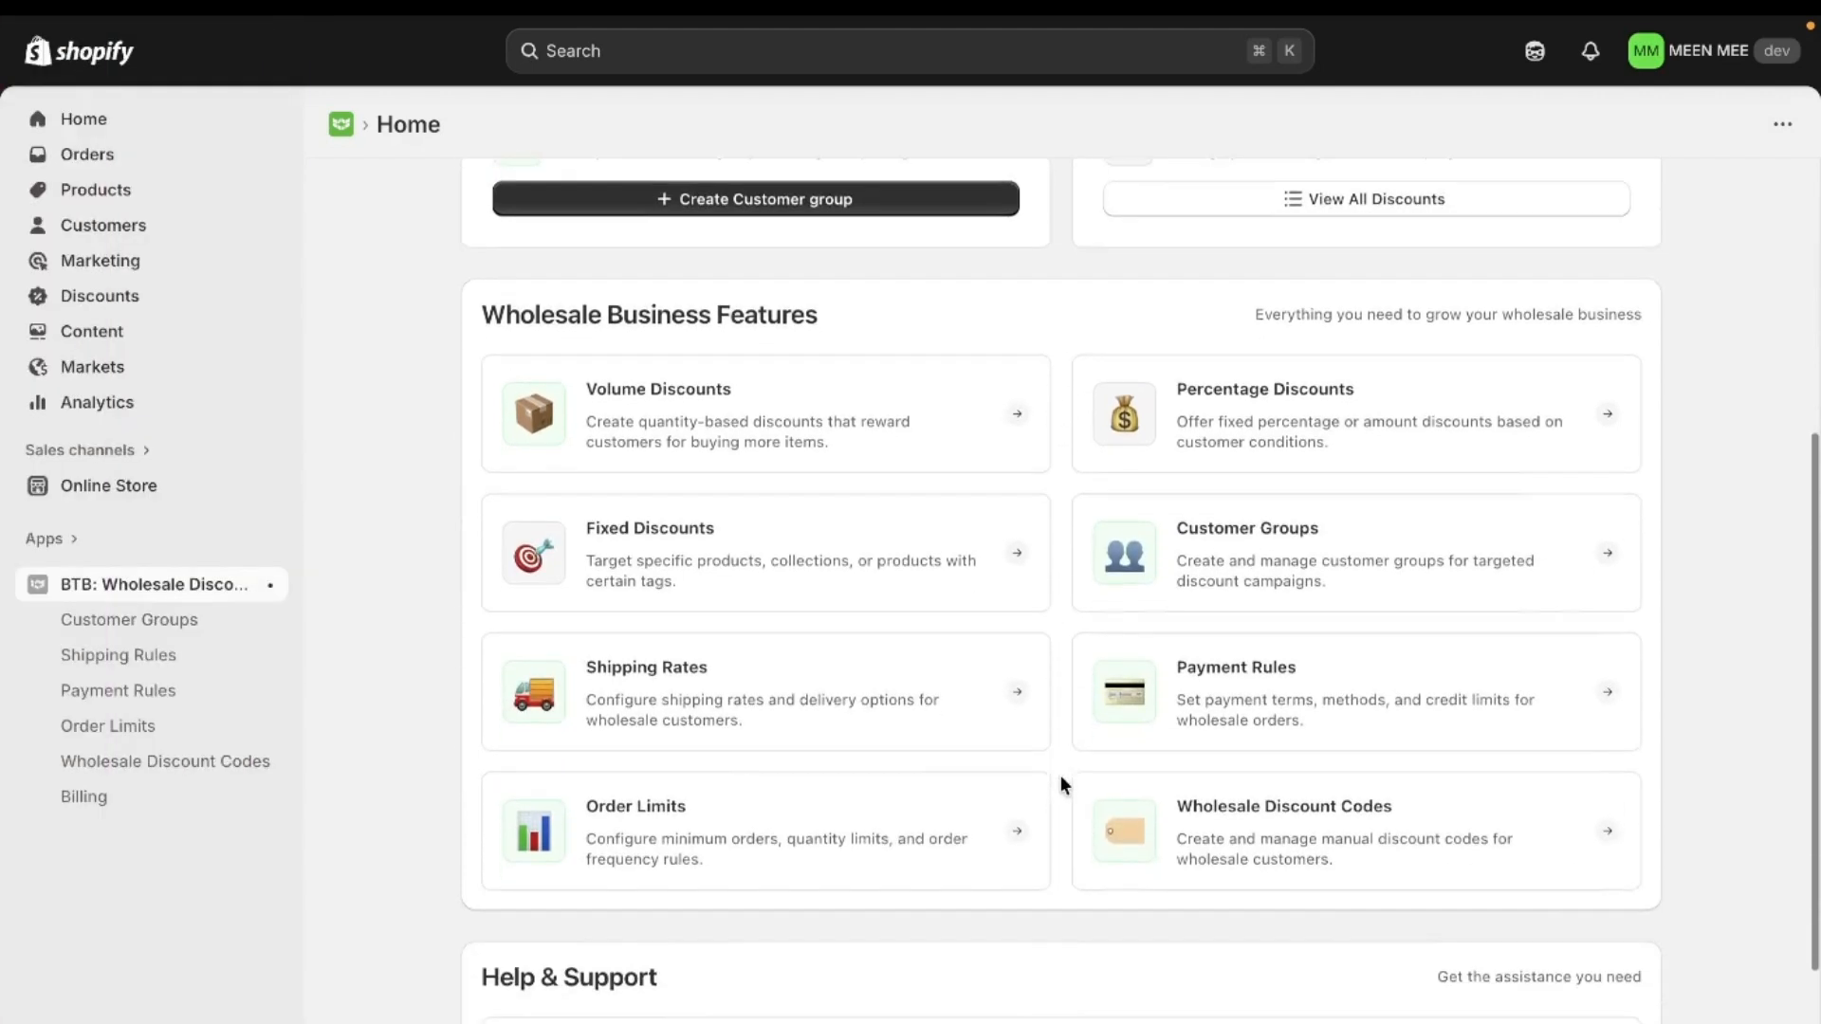
pyautogui.click(836, 786)
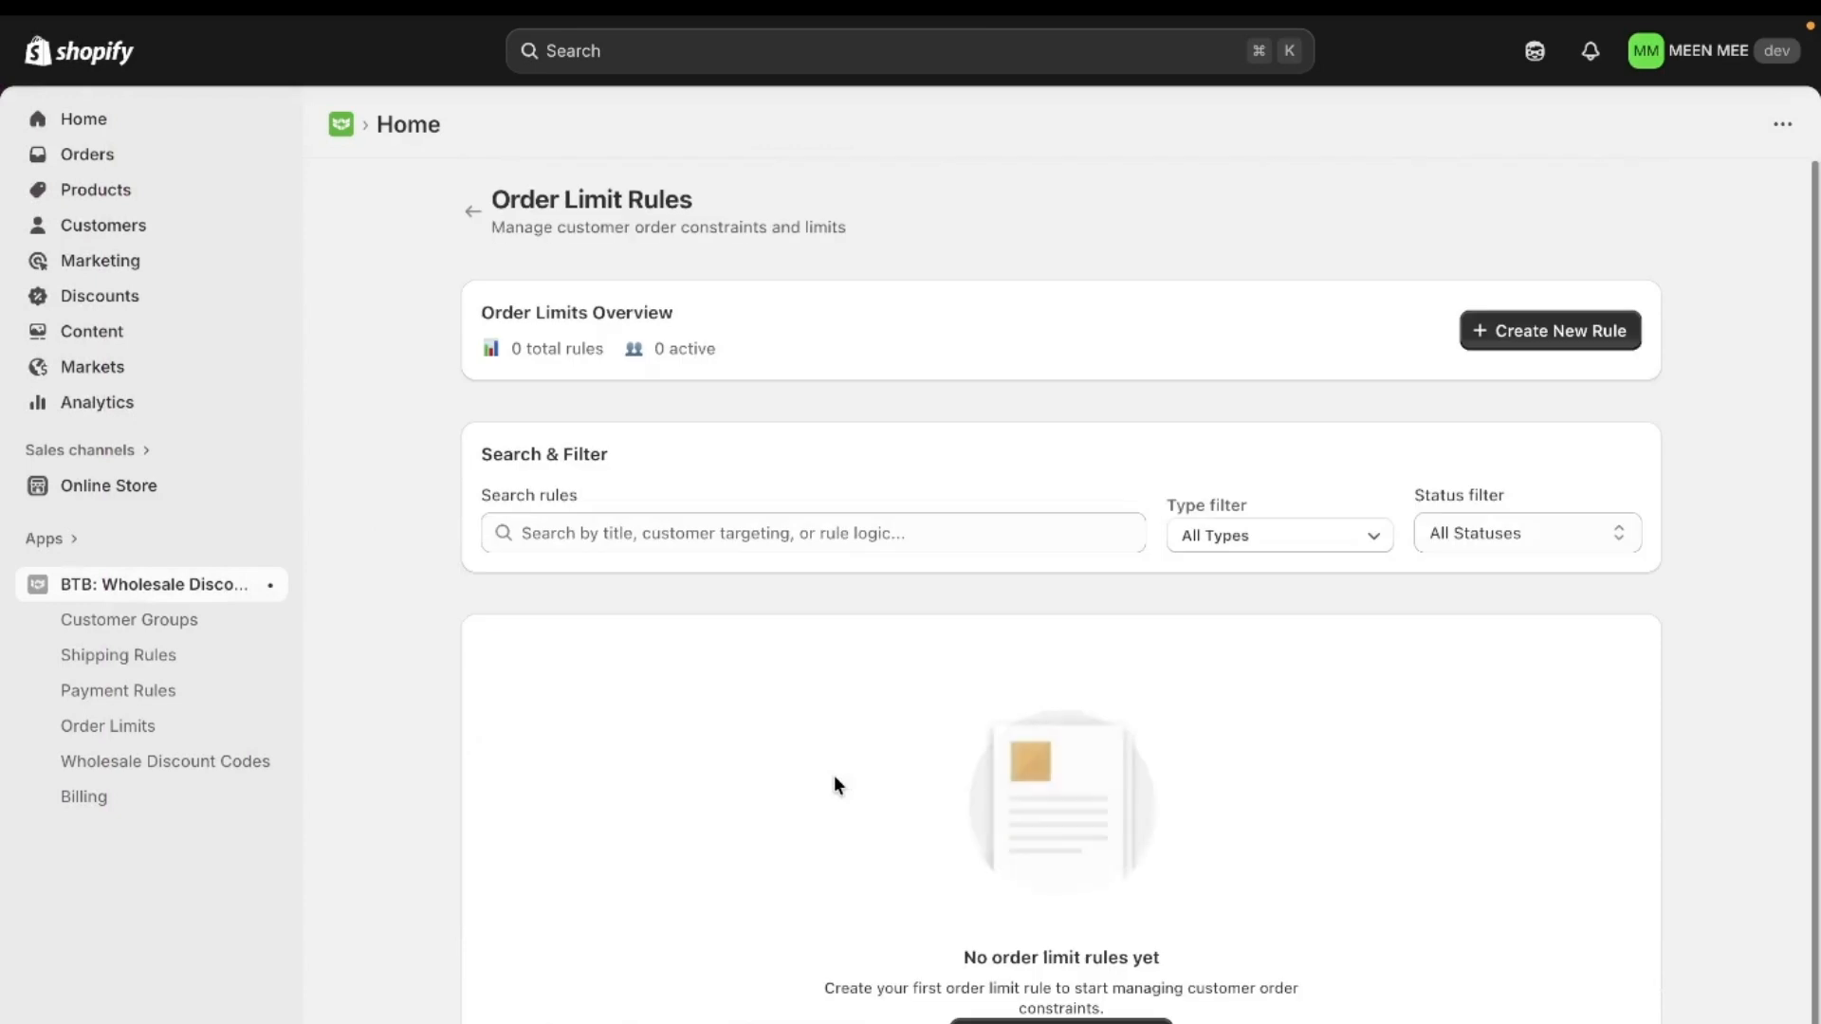
pyautogui.click(1570, 337)
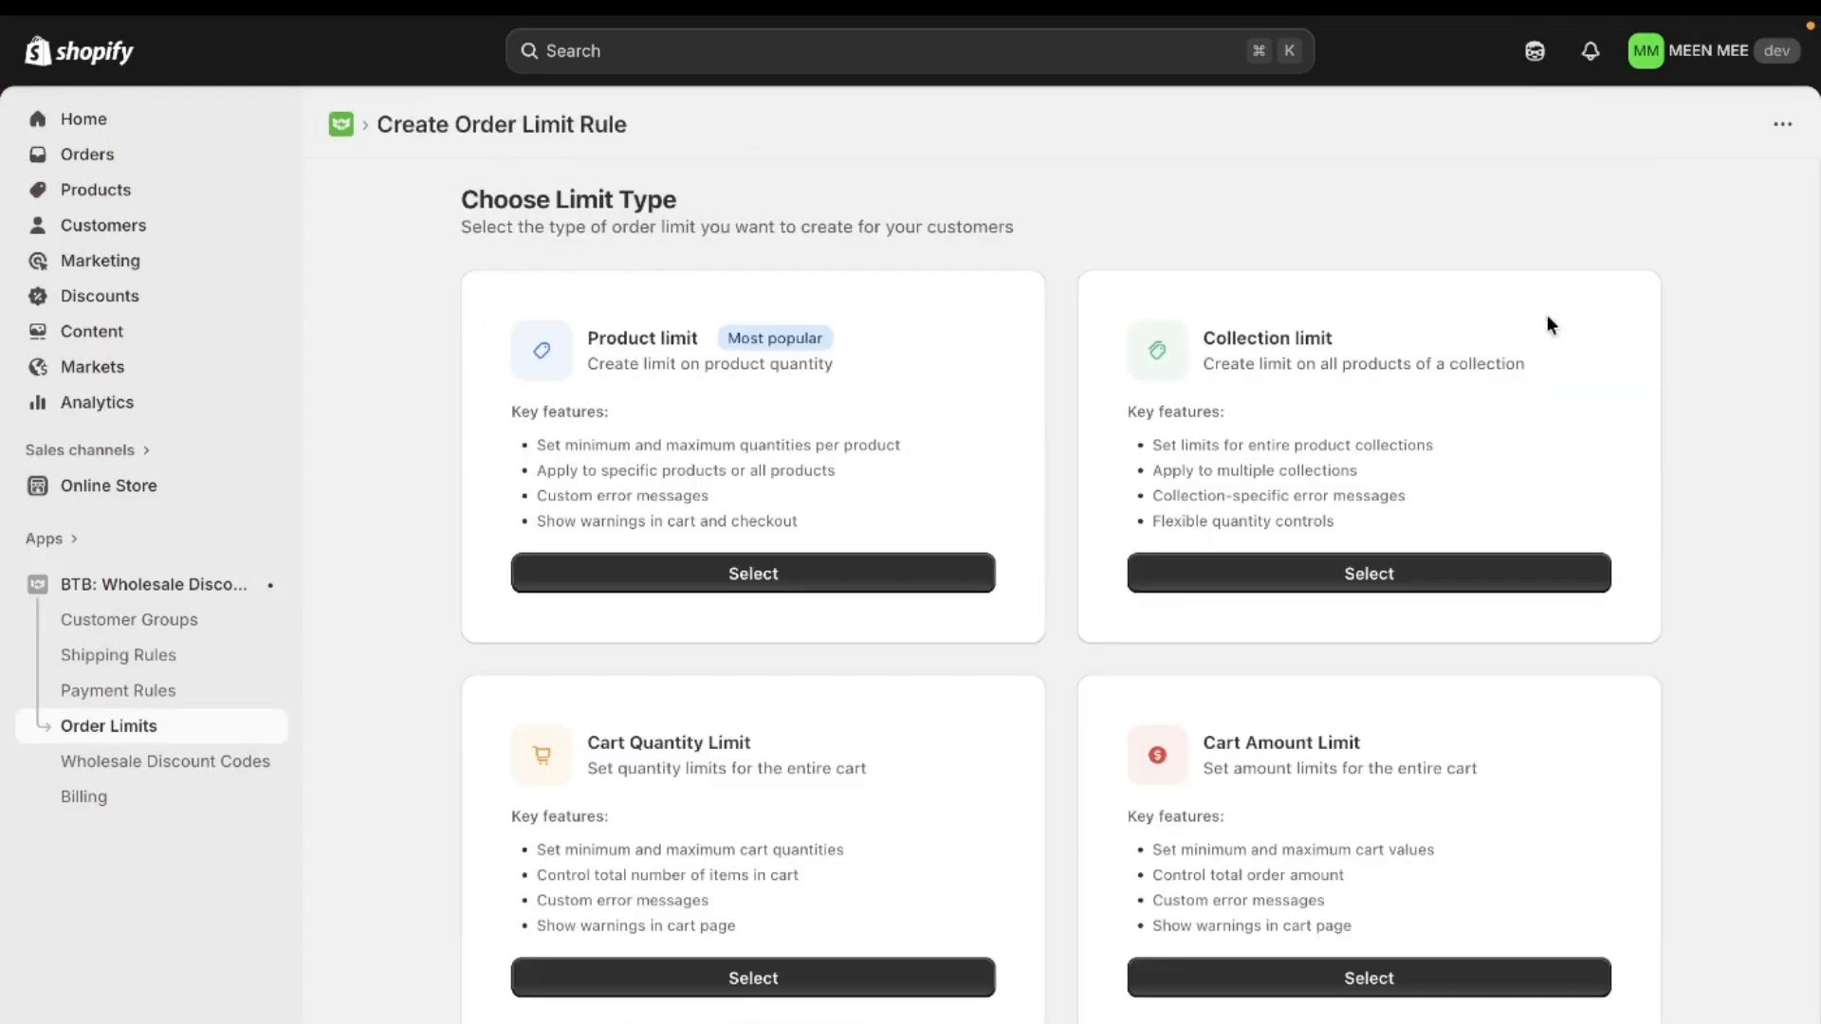
pyautogui.click(754, 574)
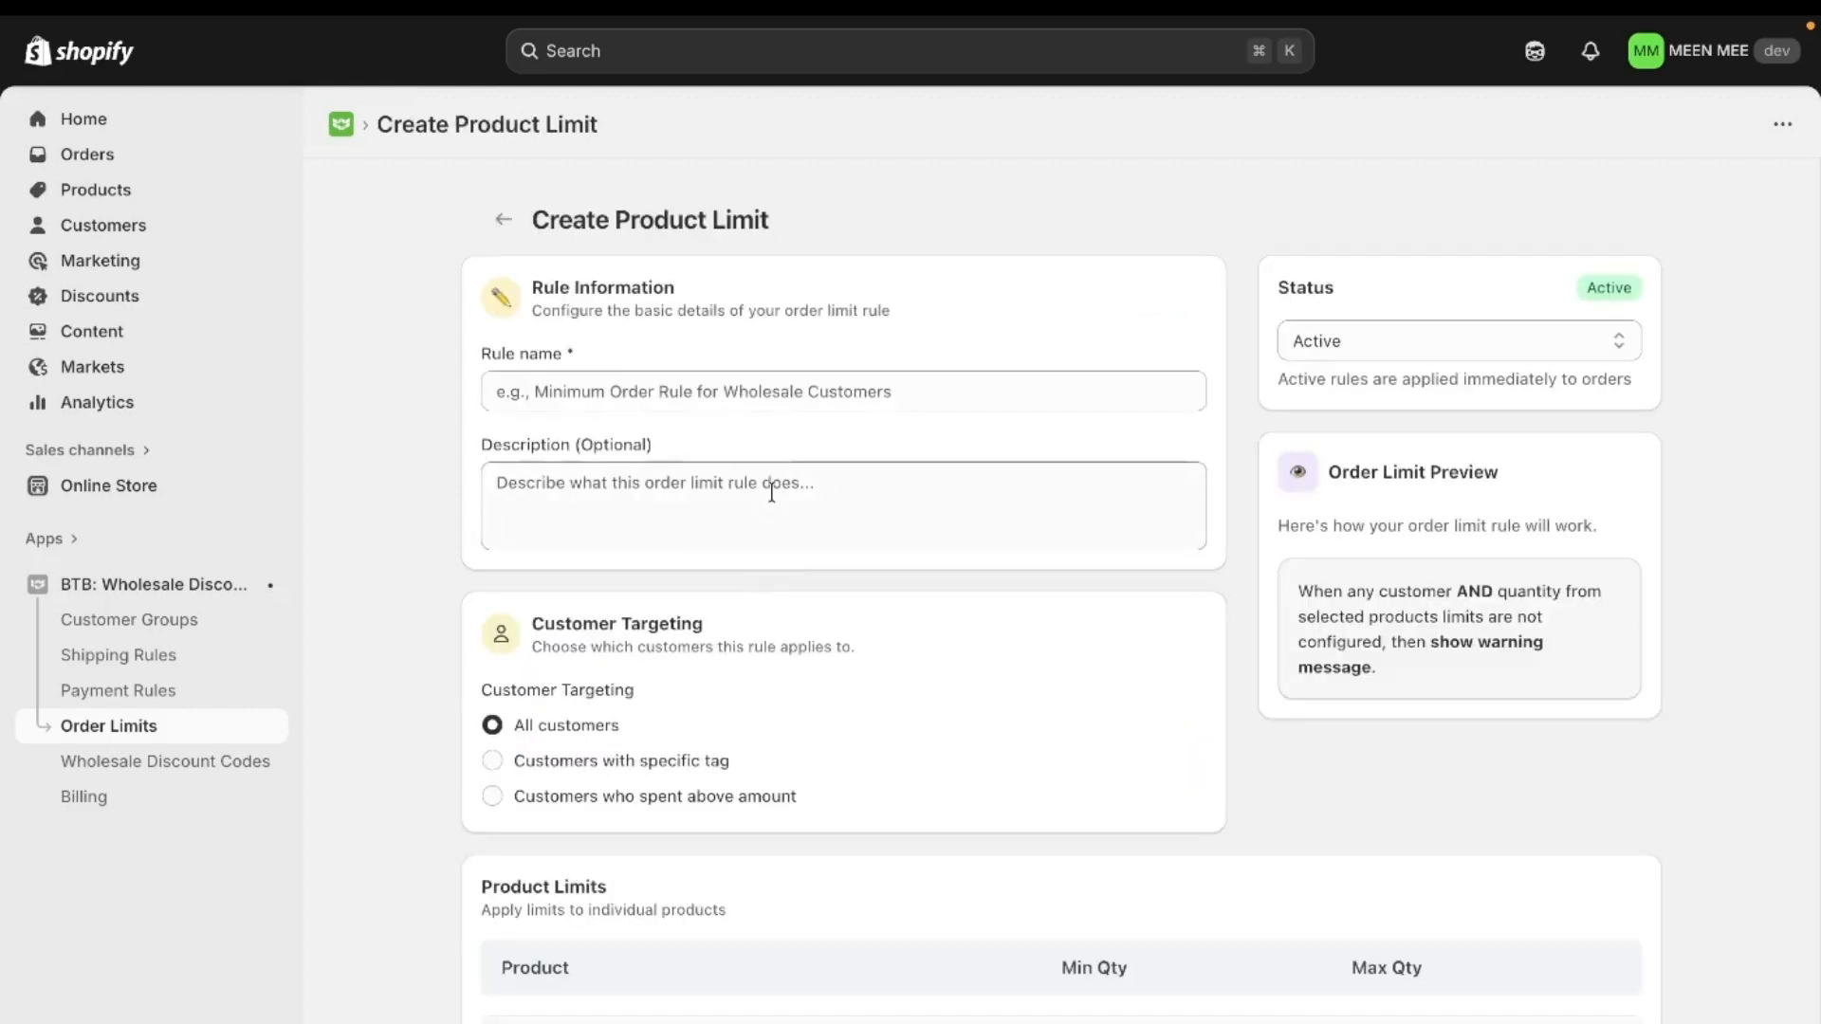
# - Name the rule "Maximum Product Quantity limit For All Customers"
pyautogui.scroll(-1, 773, 489)
pyautogui.click(739, 324)
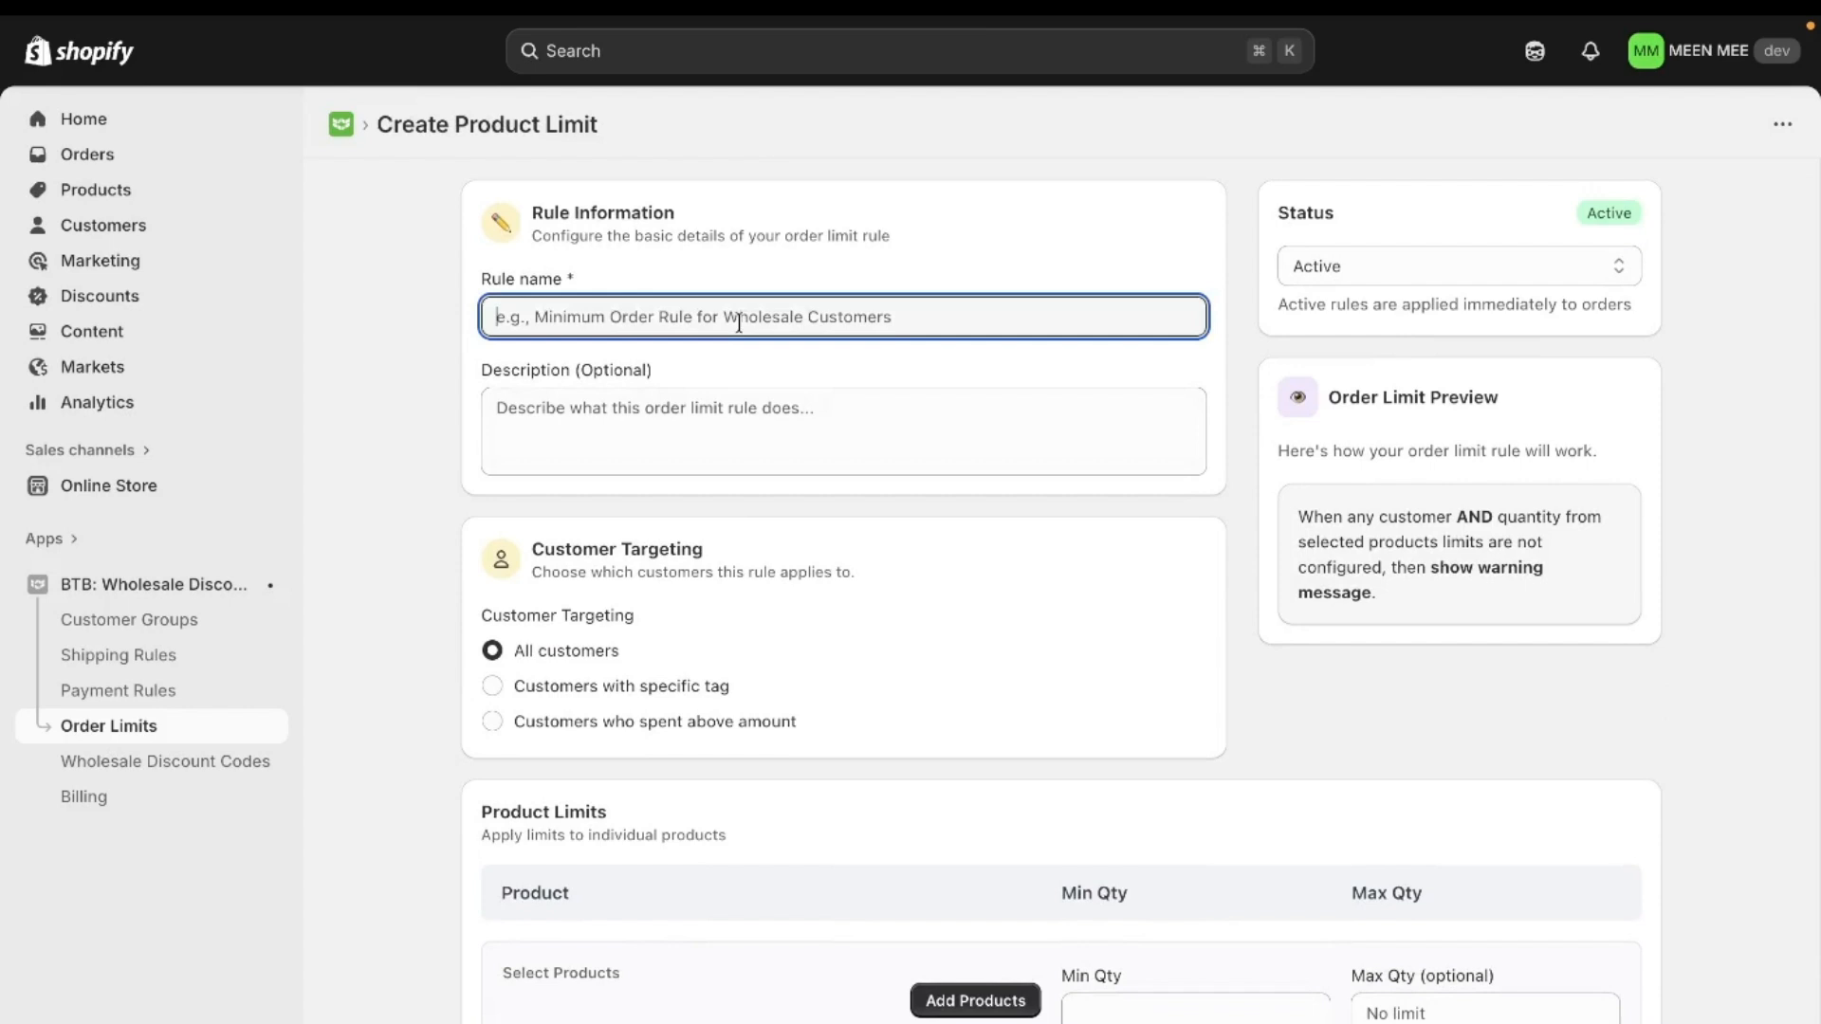
pyautogui.press('capslock')
pyautogui.write('M')
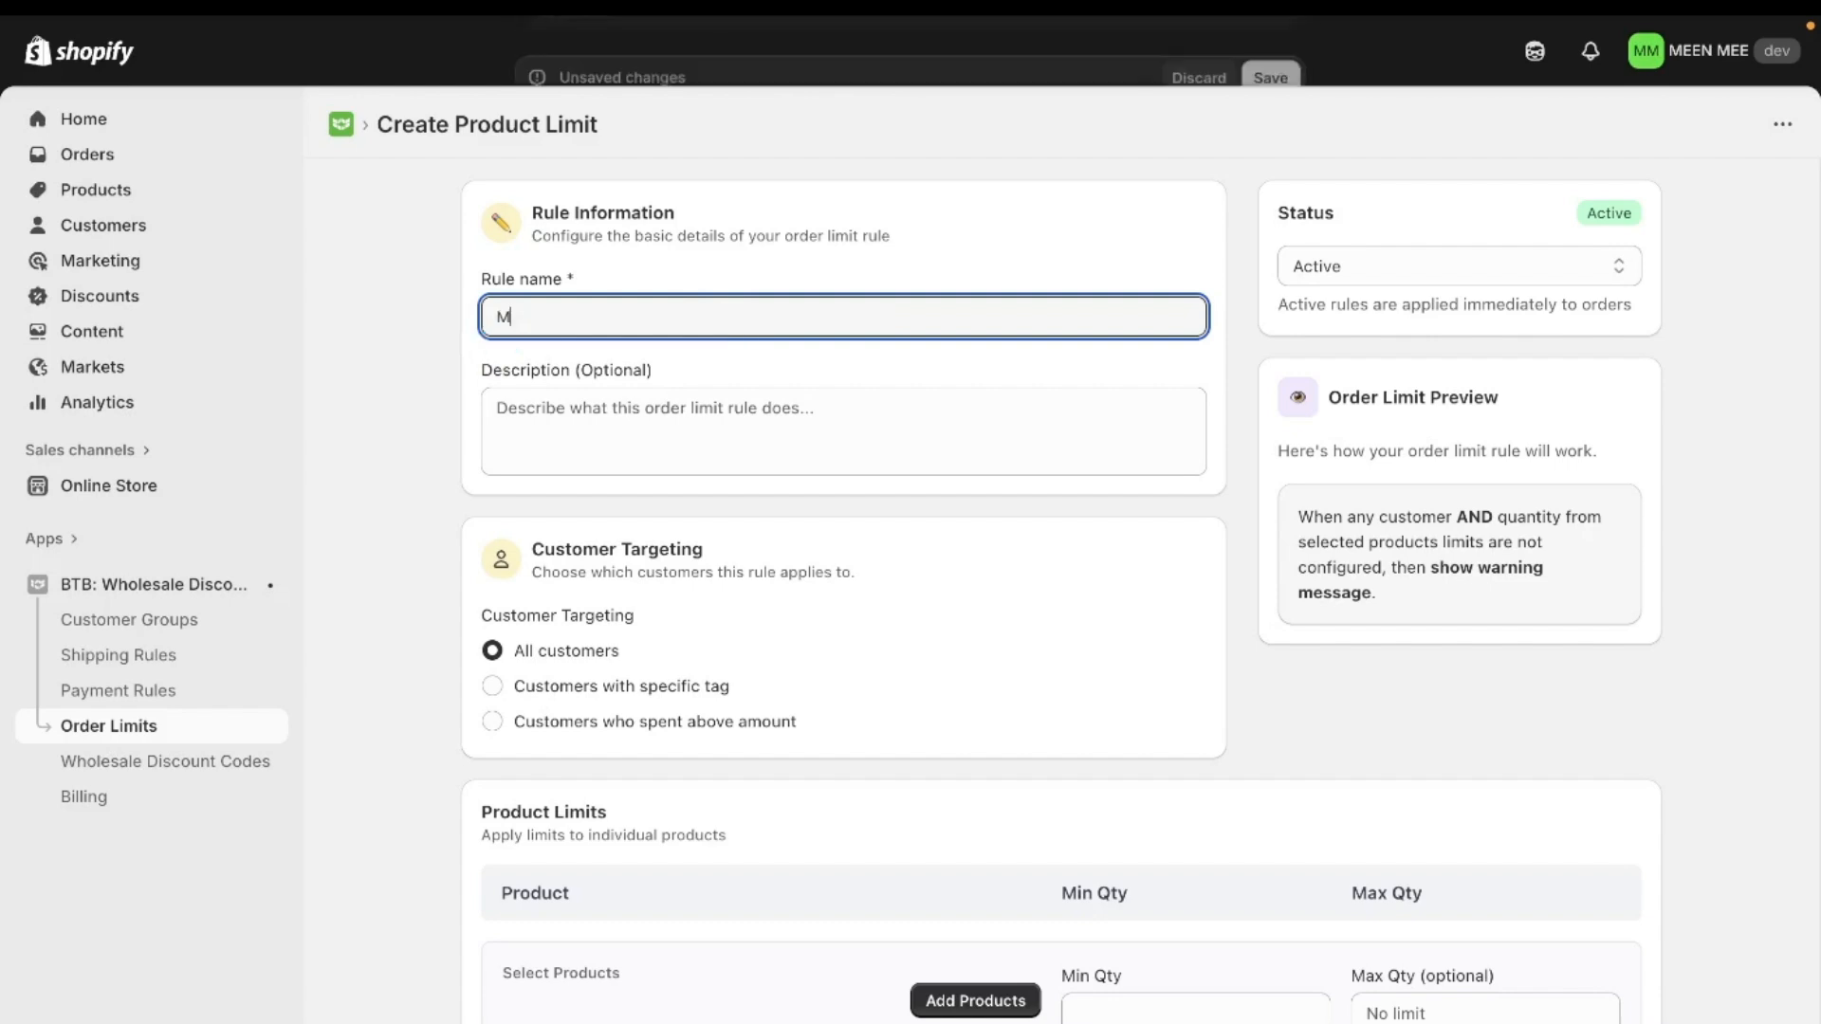
pyautogui.write('ax')
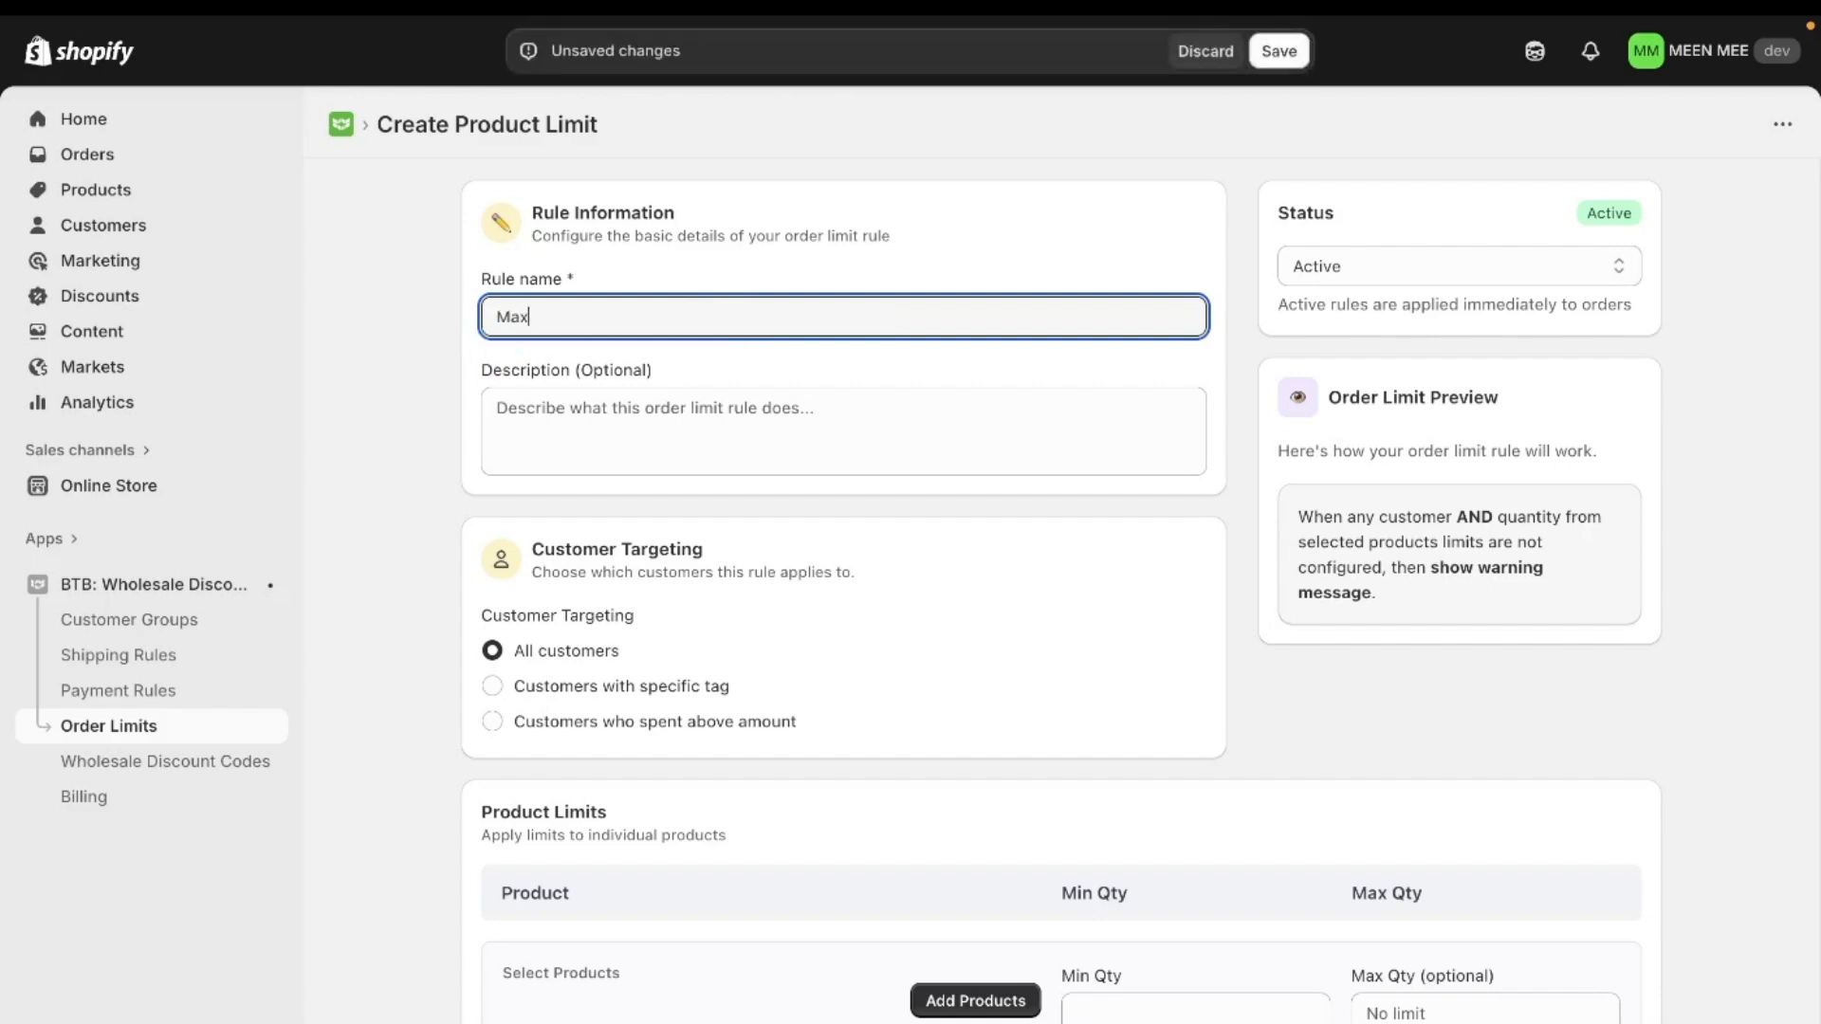
pyautogui.write('imum Product Quantit')
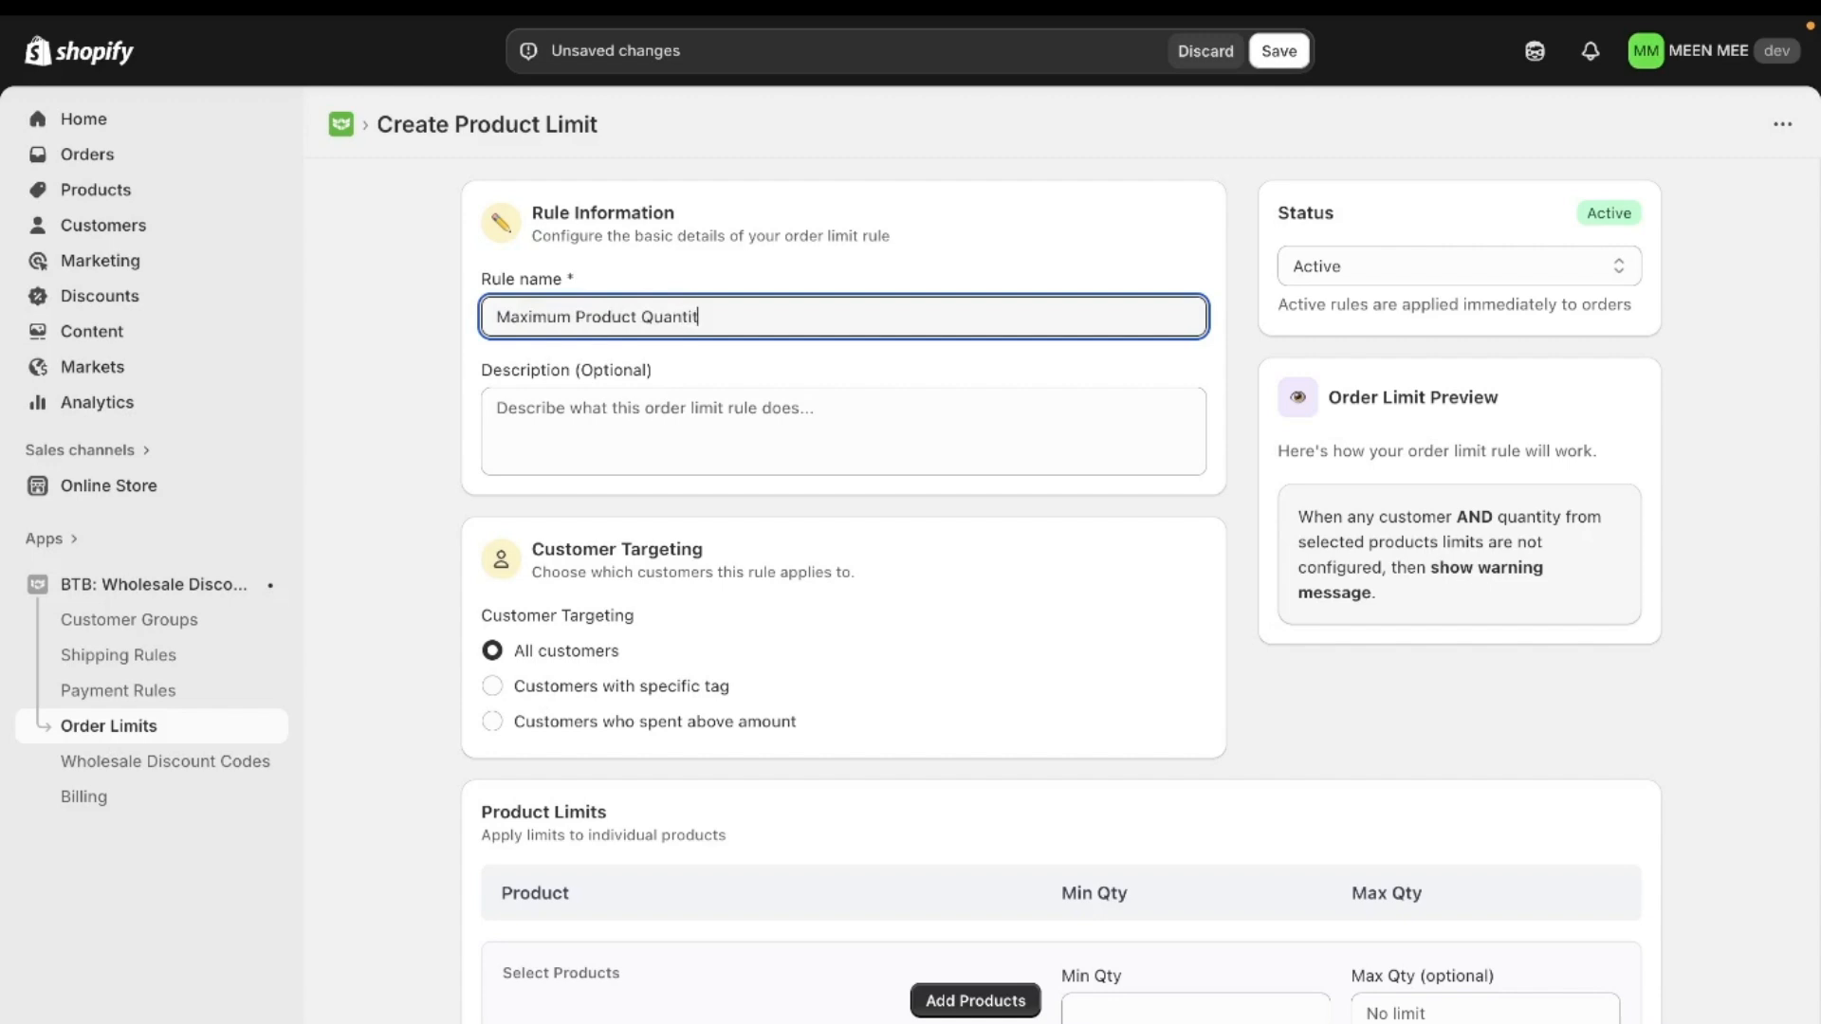
pyautogui.write('y limit For All Customers')
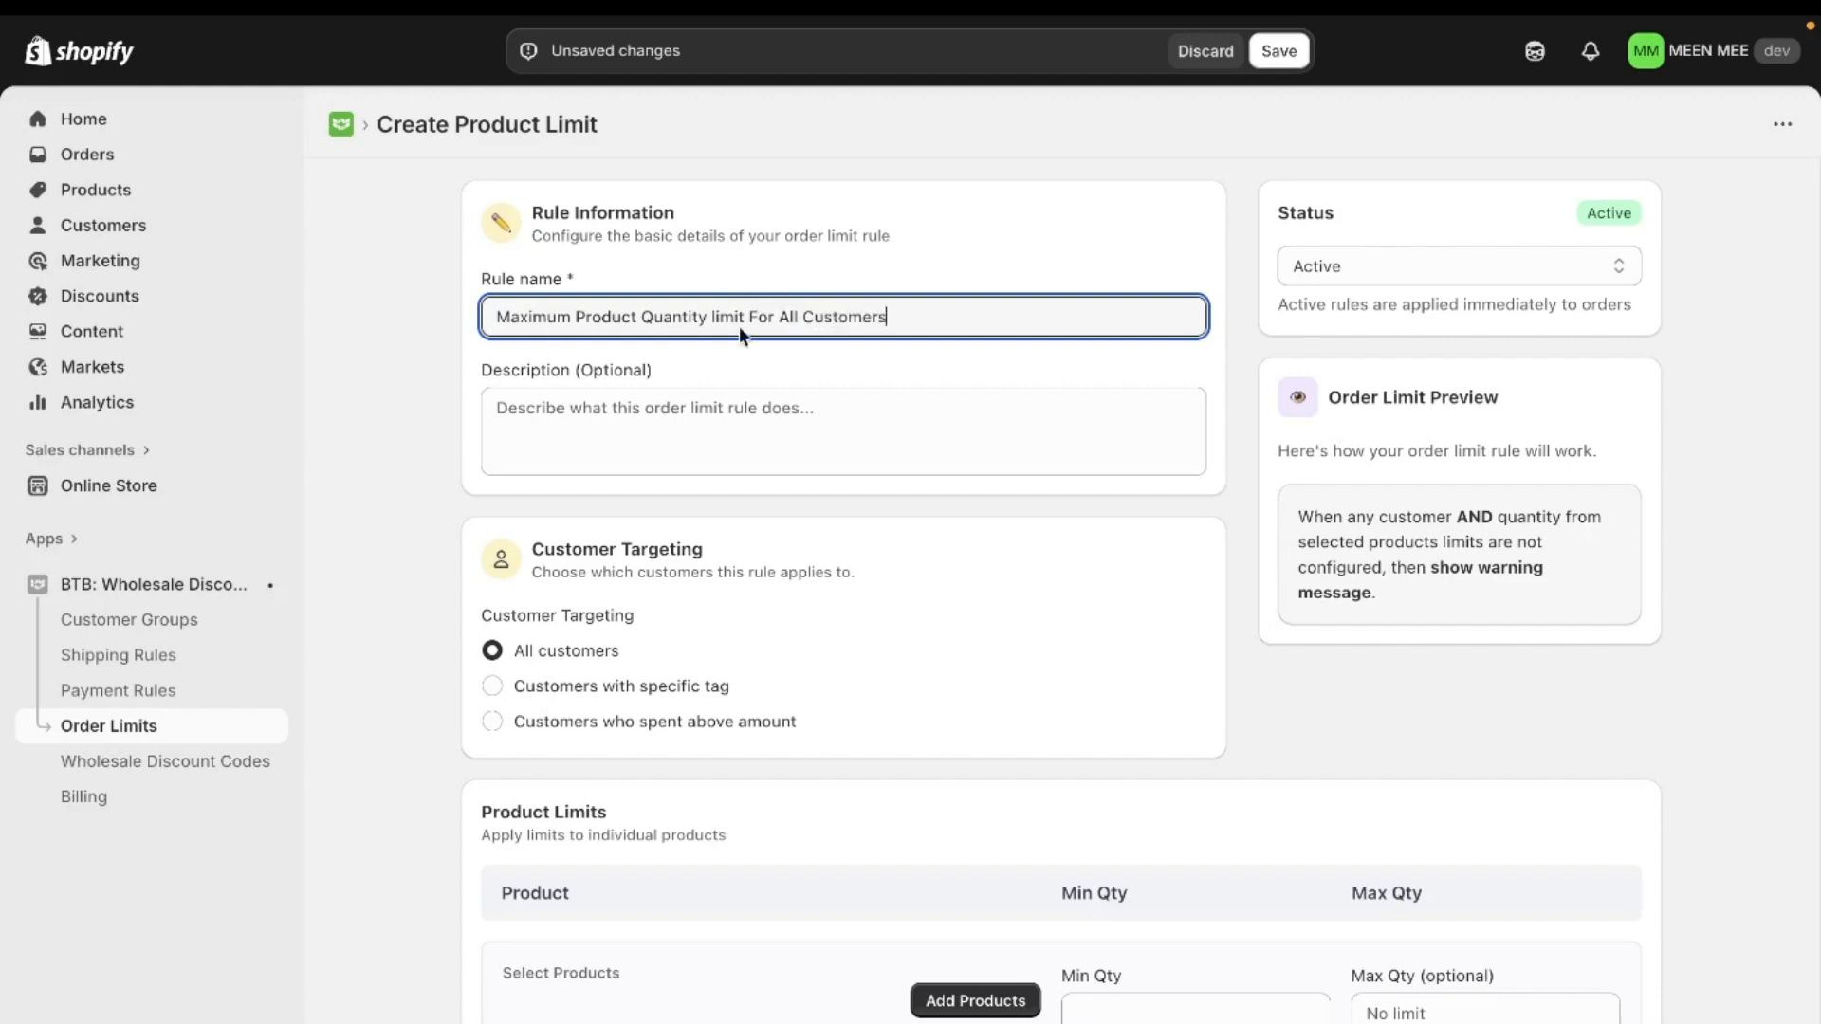
# - Enter the rule description "Rule set for Maximum Product Quantity of 20 For All the Wholesale Customers"
pyautogui.click(717, 435)
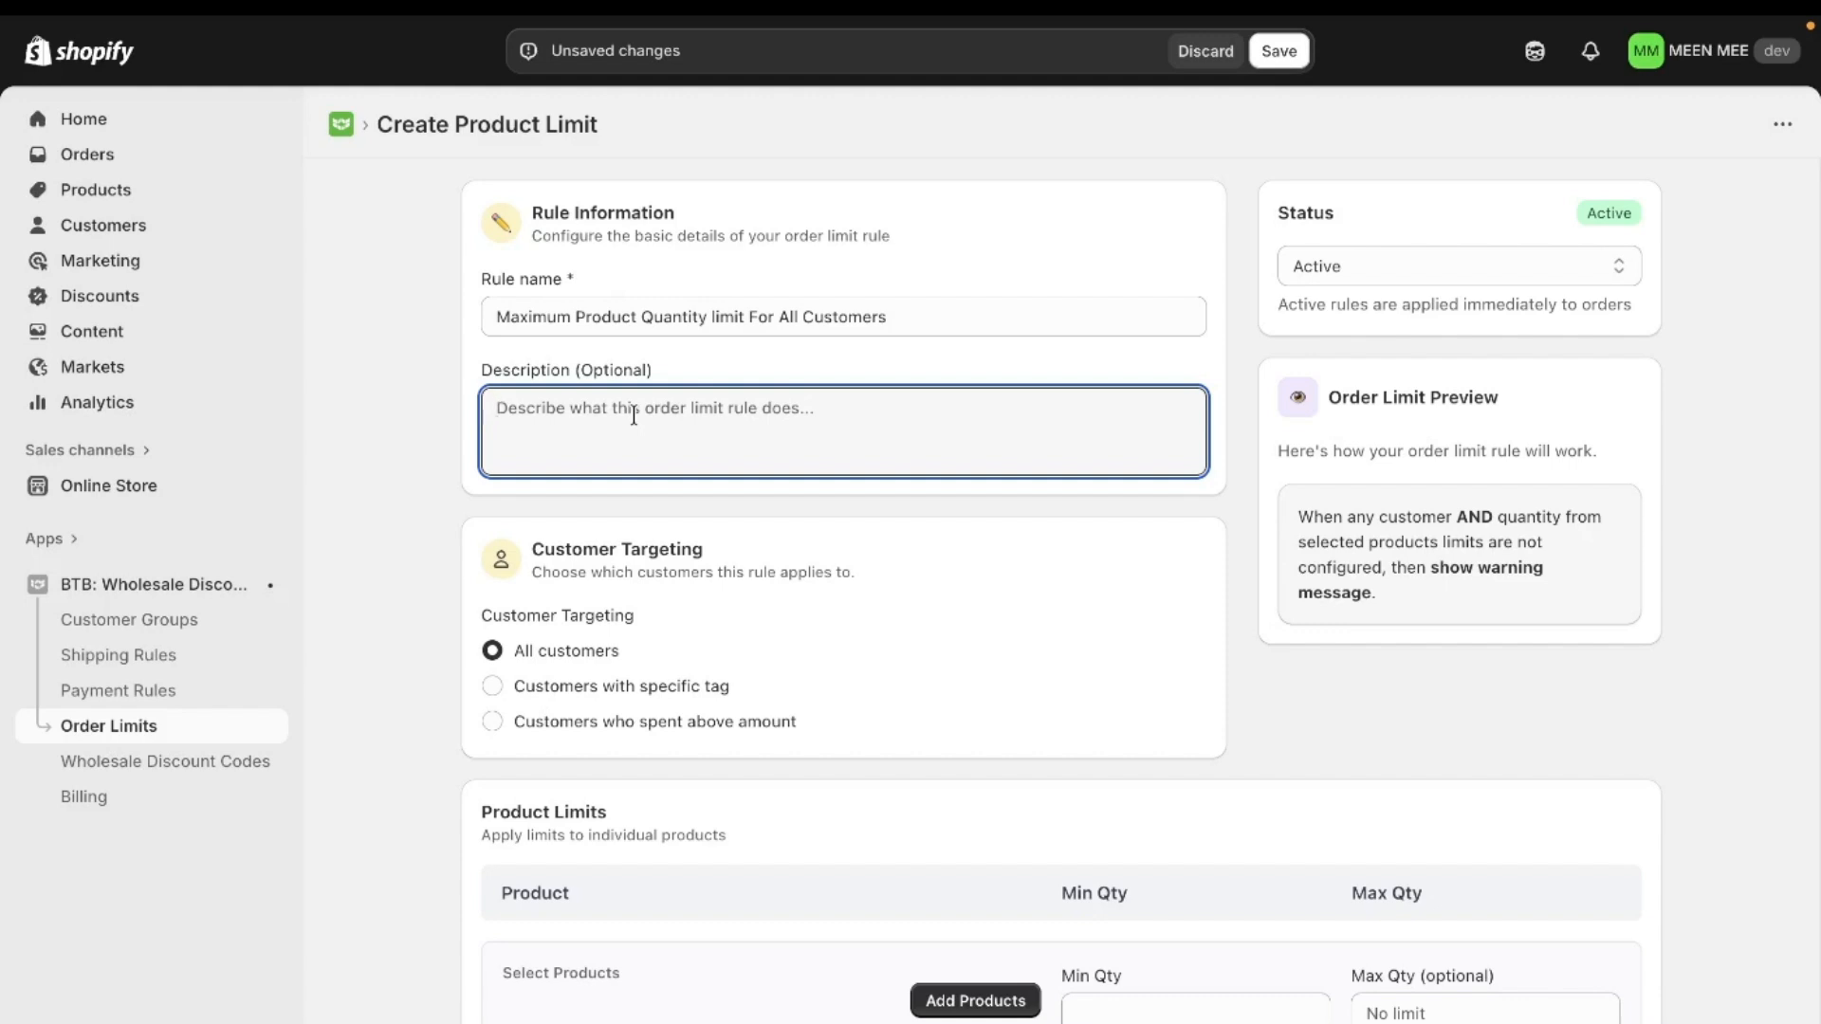
pyautogui.write('Rule s')
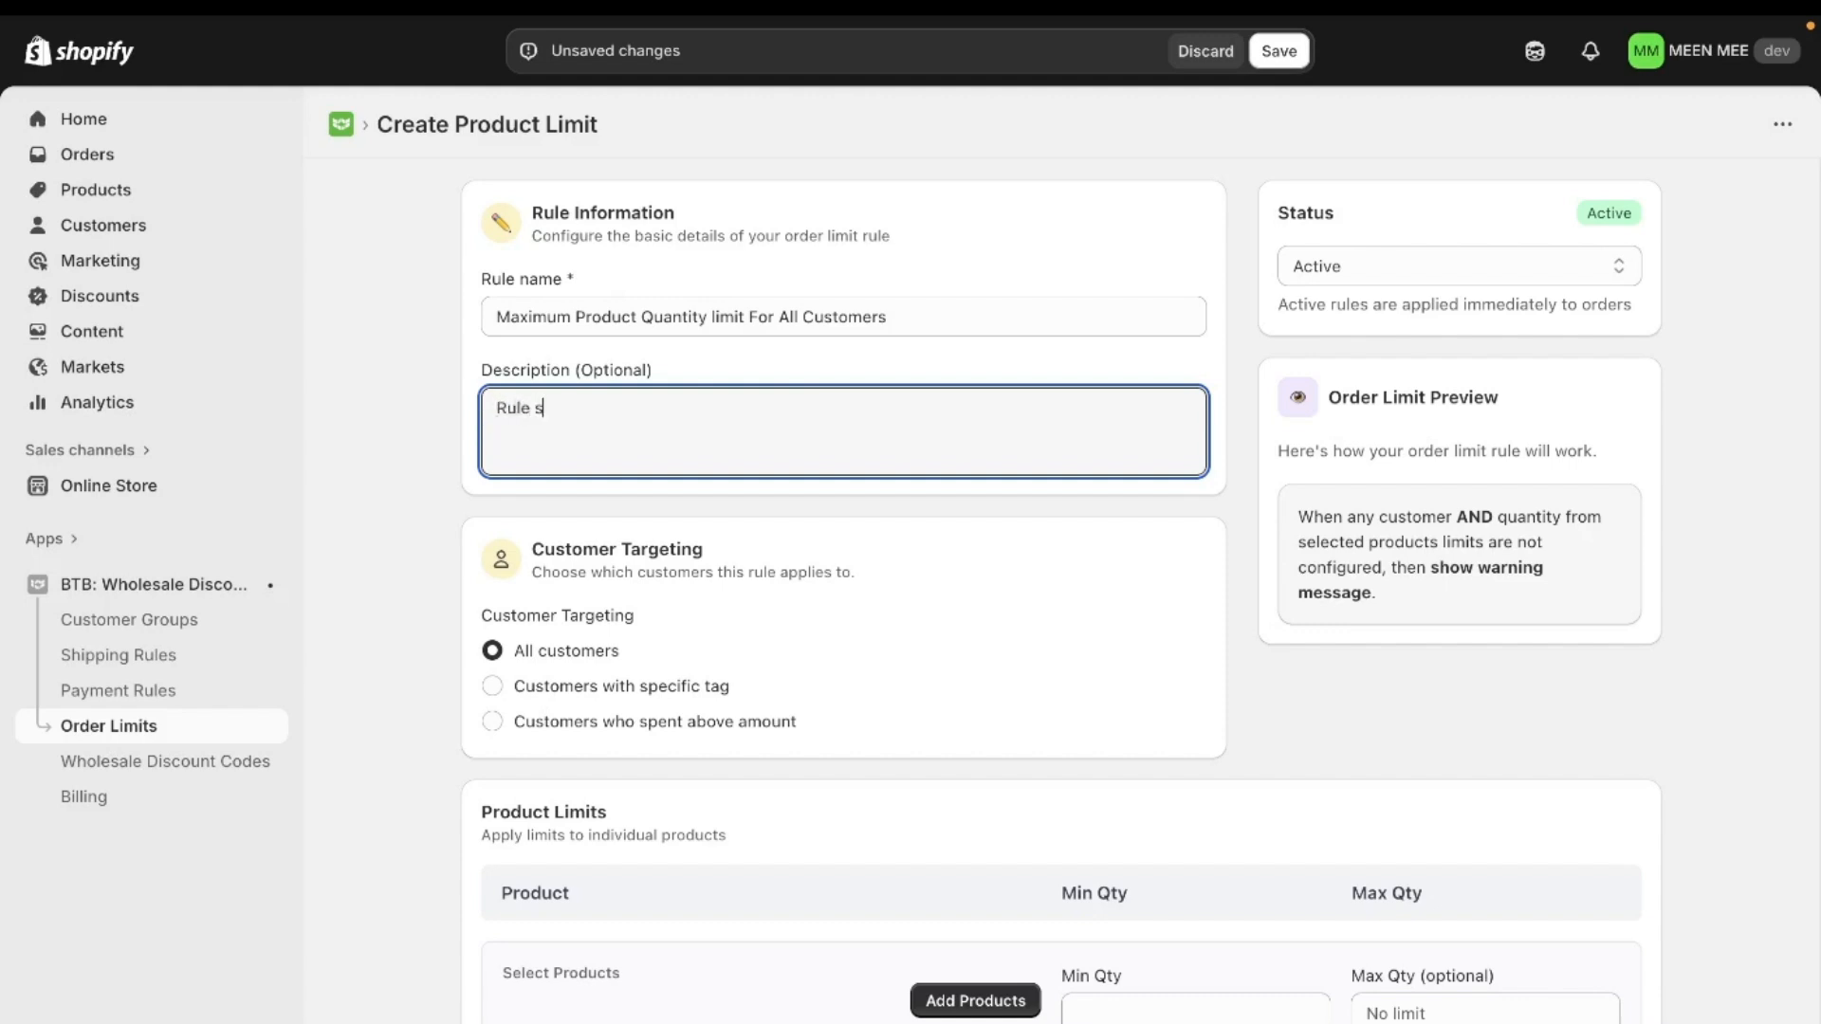
pyautogui.write('et for Maximum Product Q')
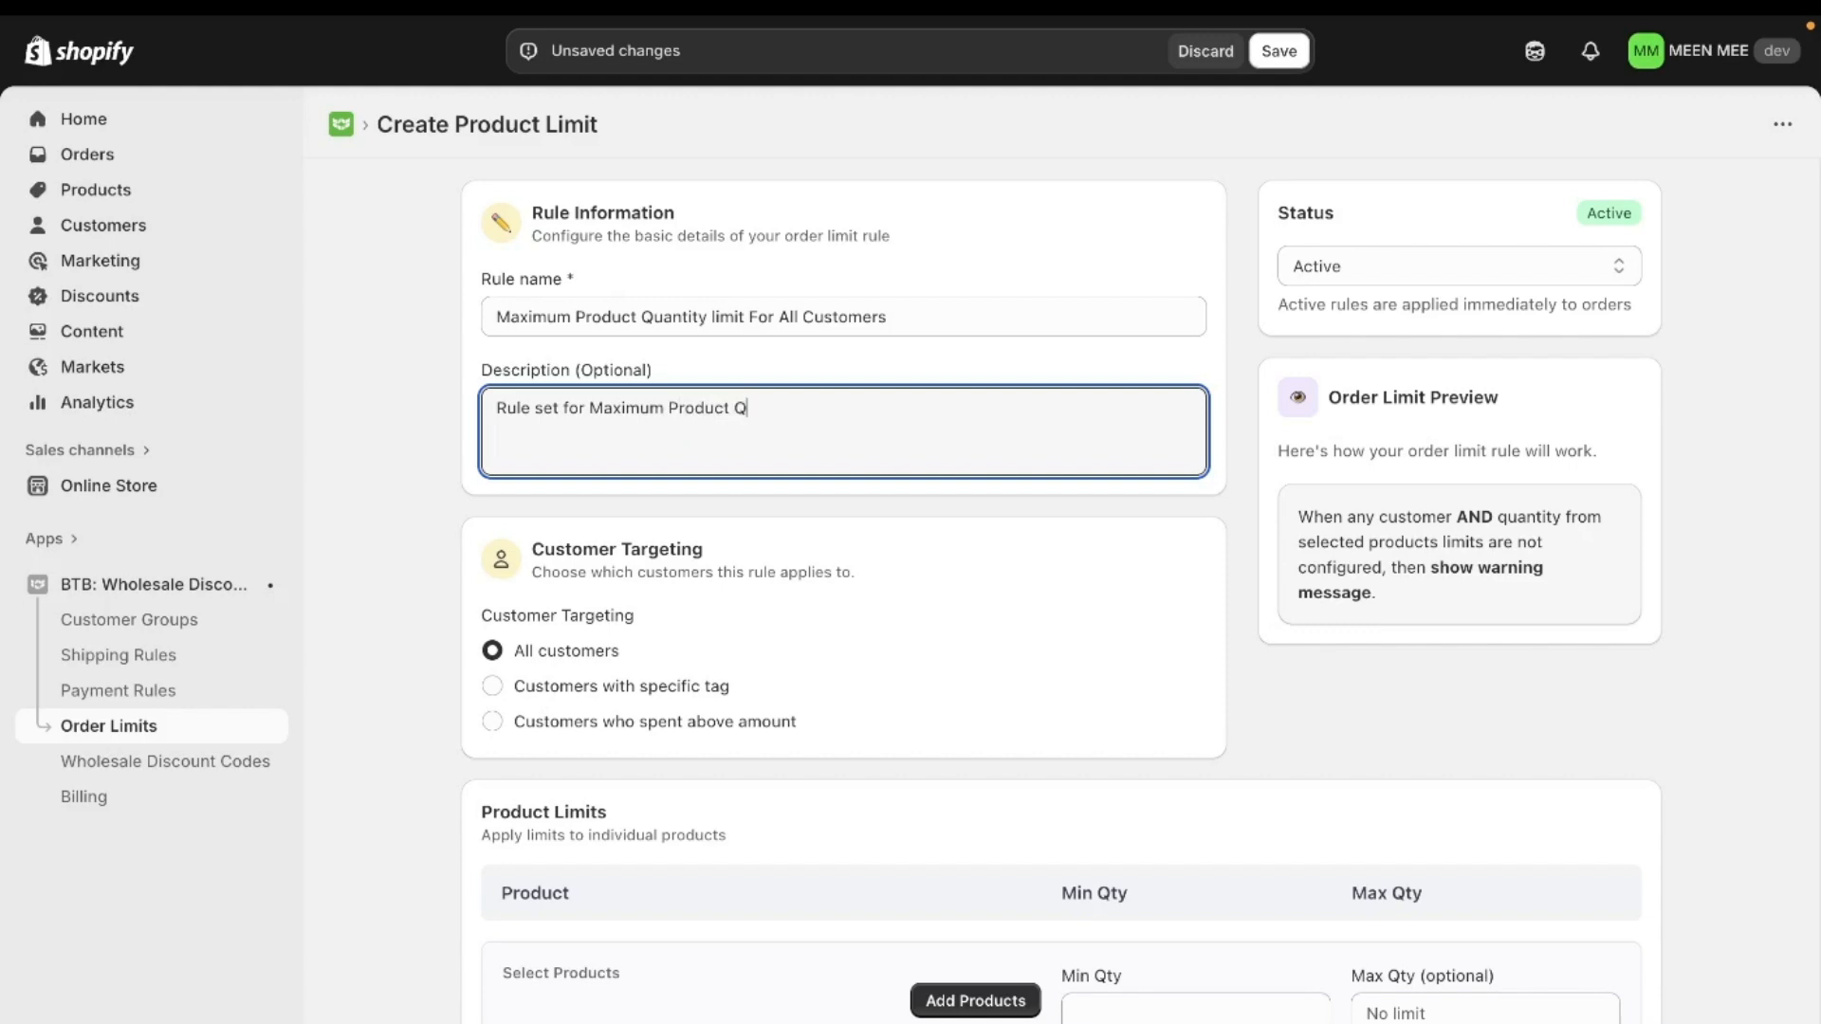
pyautogui.write('uantity of 20 For All the Wh')
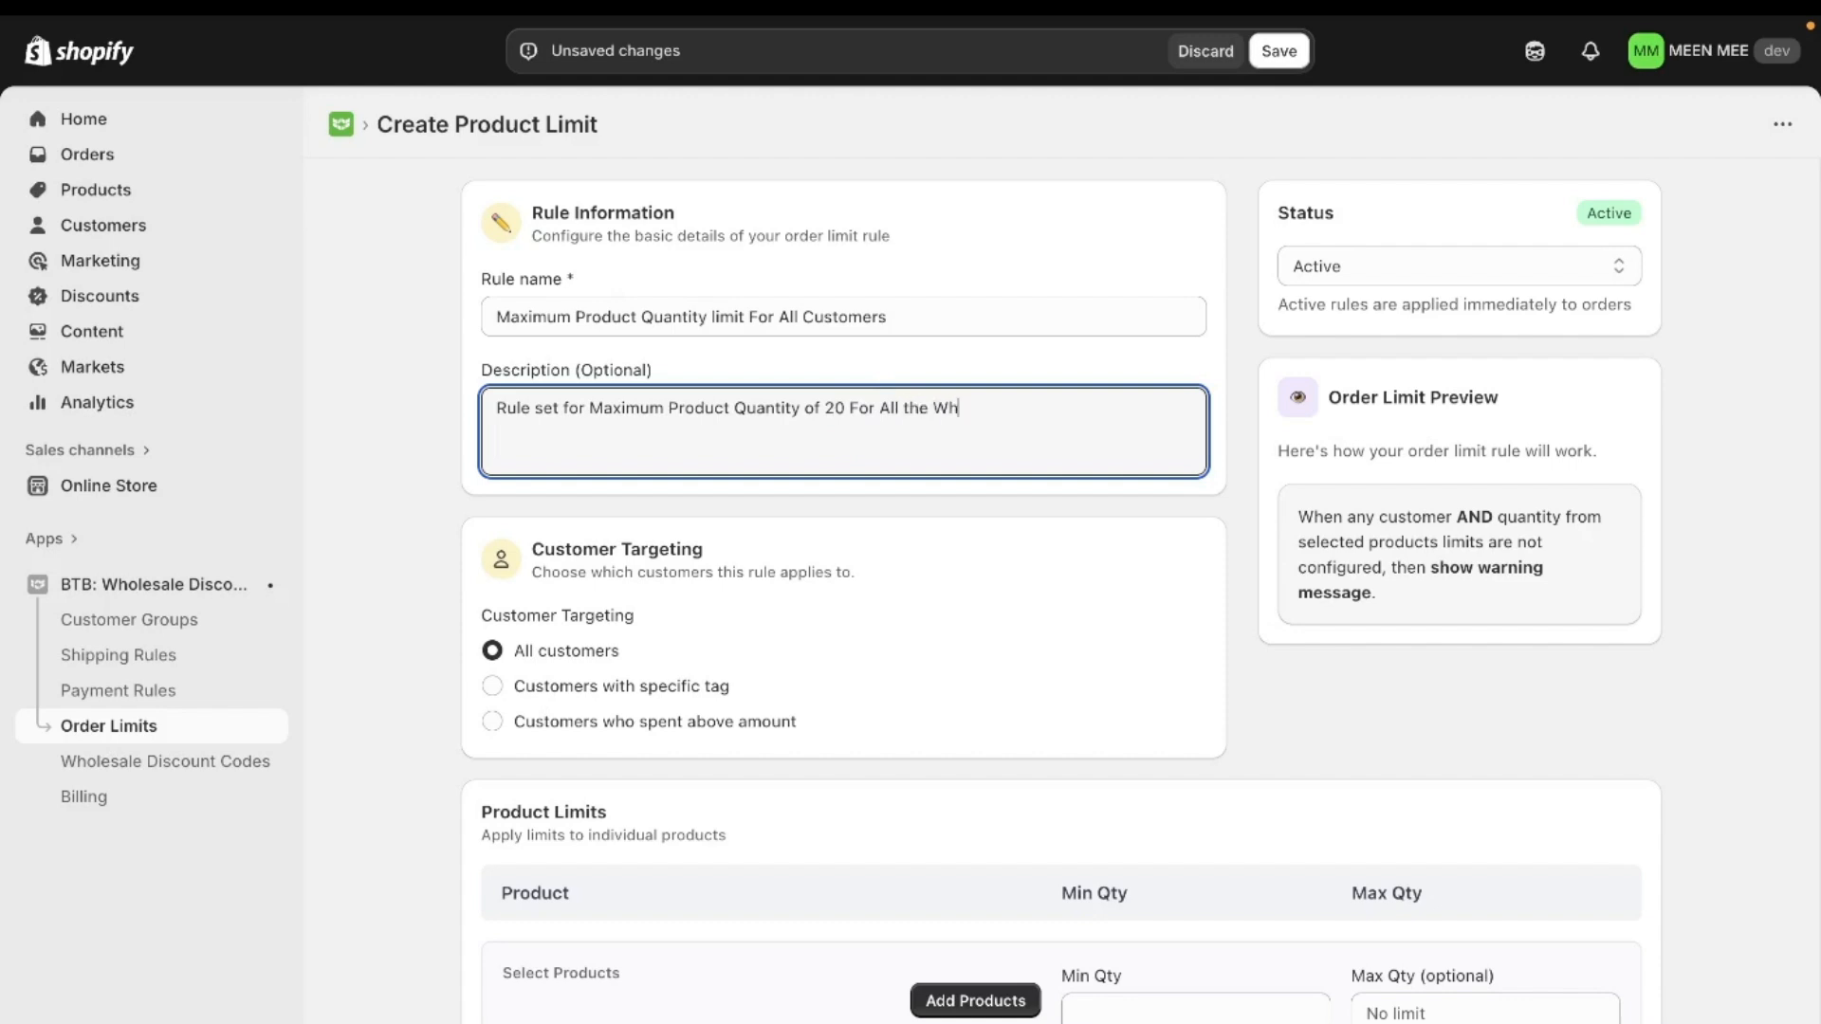
pyautogui.write('olesale Customers')
pyautogui.click(1266, 738)
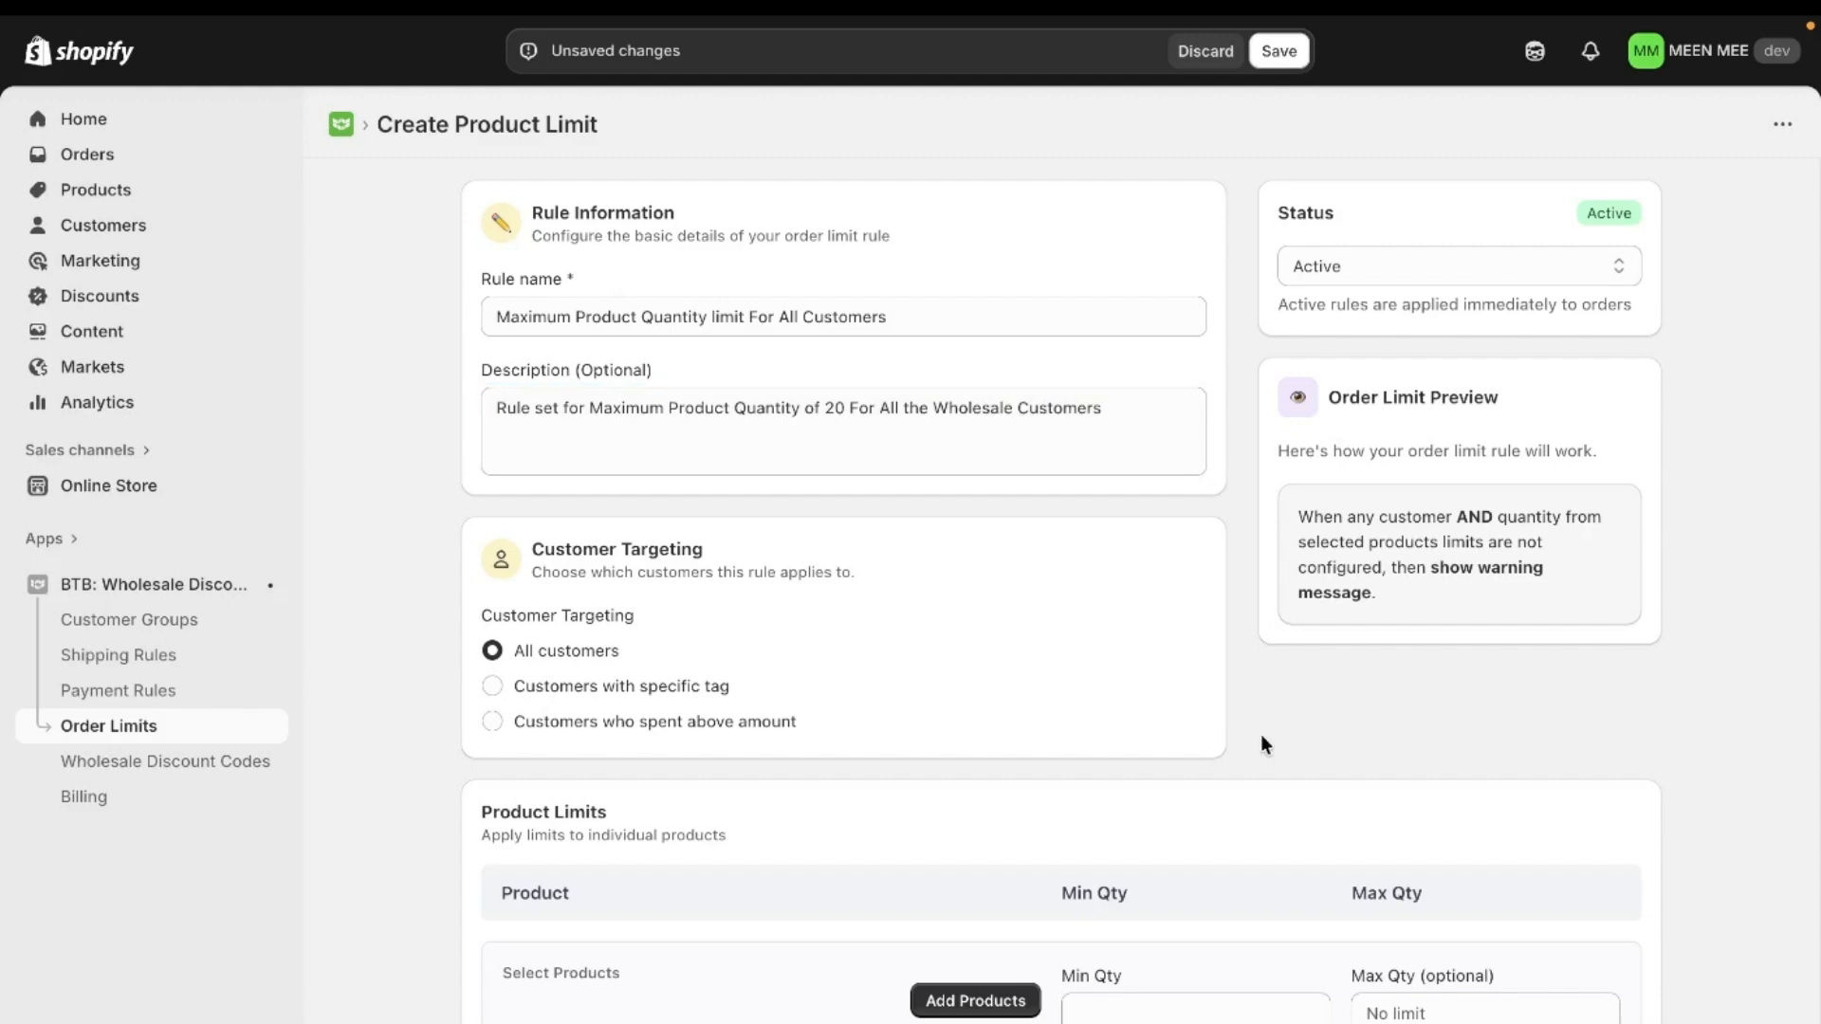
# - Add both 1Tuck Tapered Pants products, priced ₹14,500.00 and ₹20,045.00, to the product limits
pyautogui.scroll(-3, 1044, 607)
pyautogui.scroll(1, 699, 417)
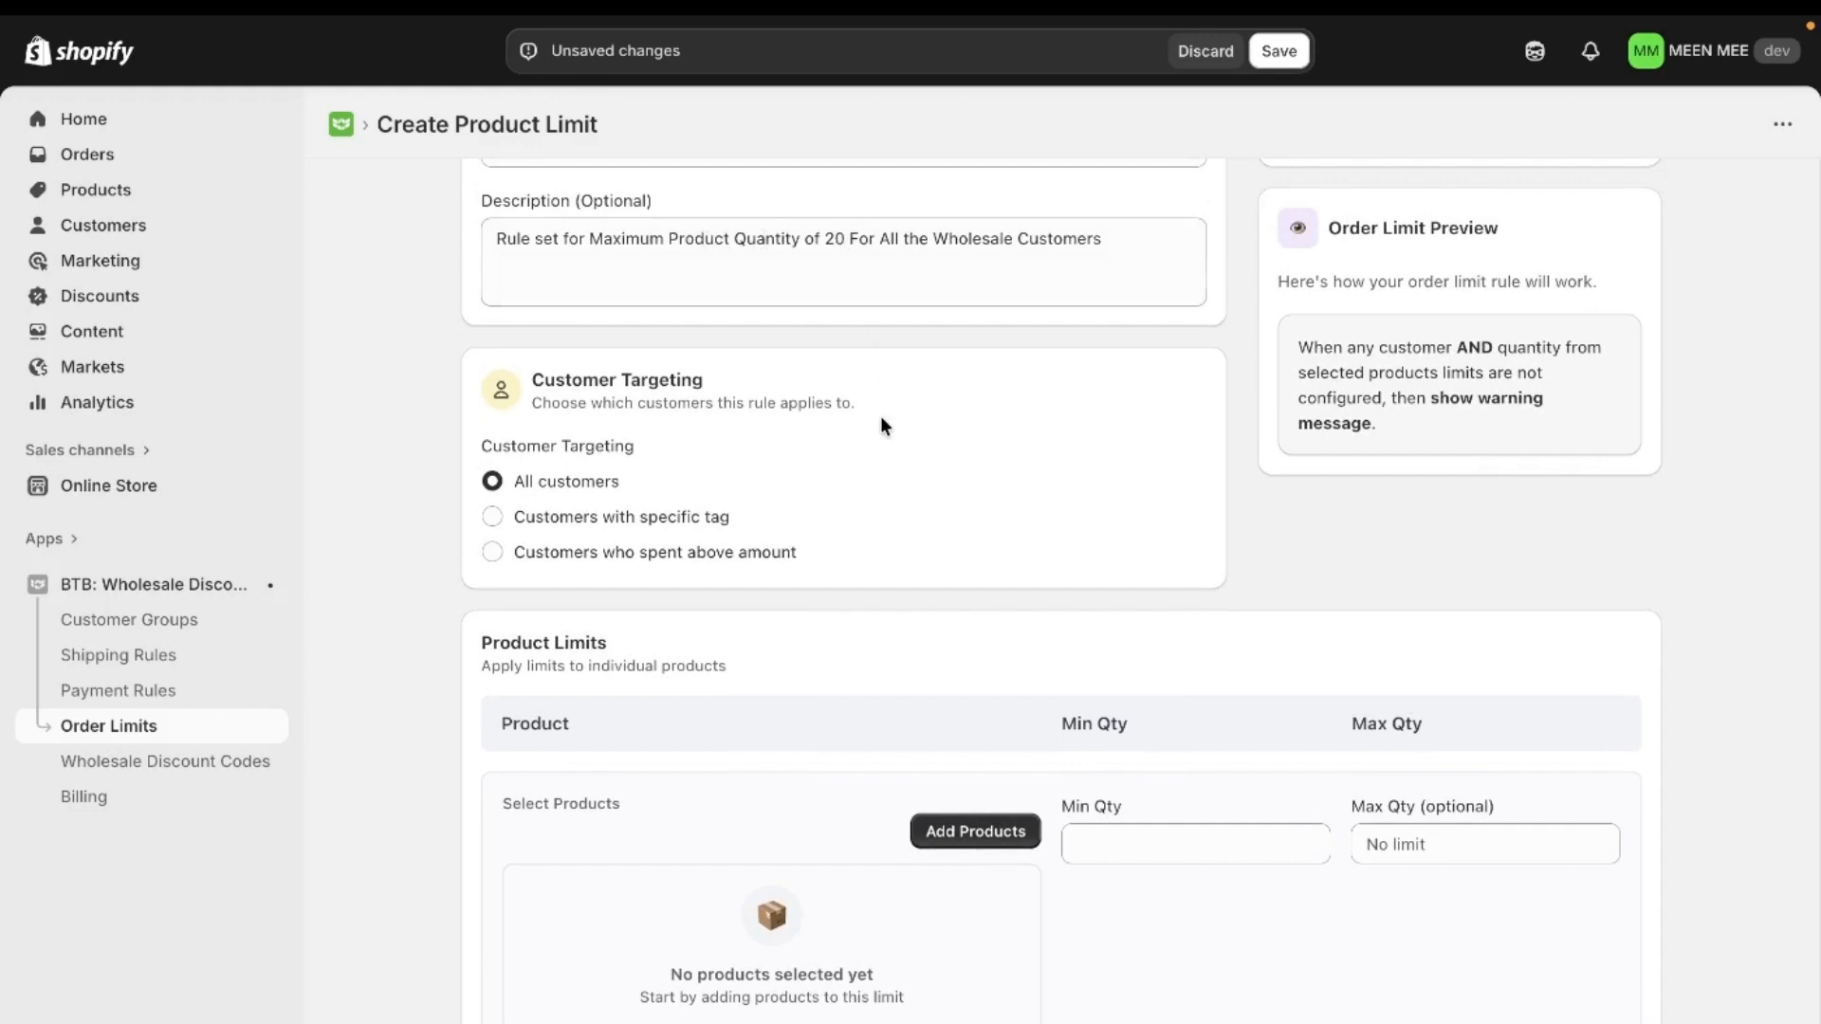
pyautogui.scroll(-1, 880, 425)
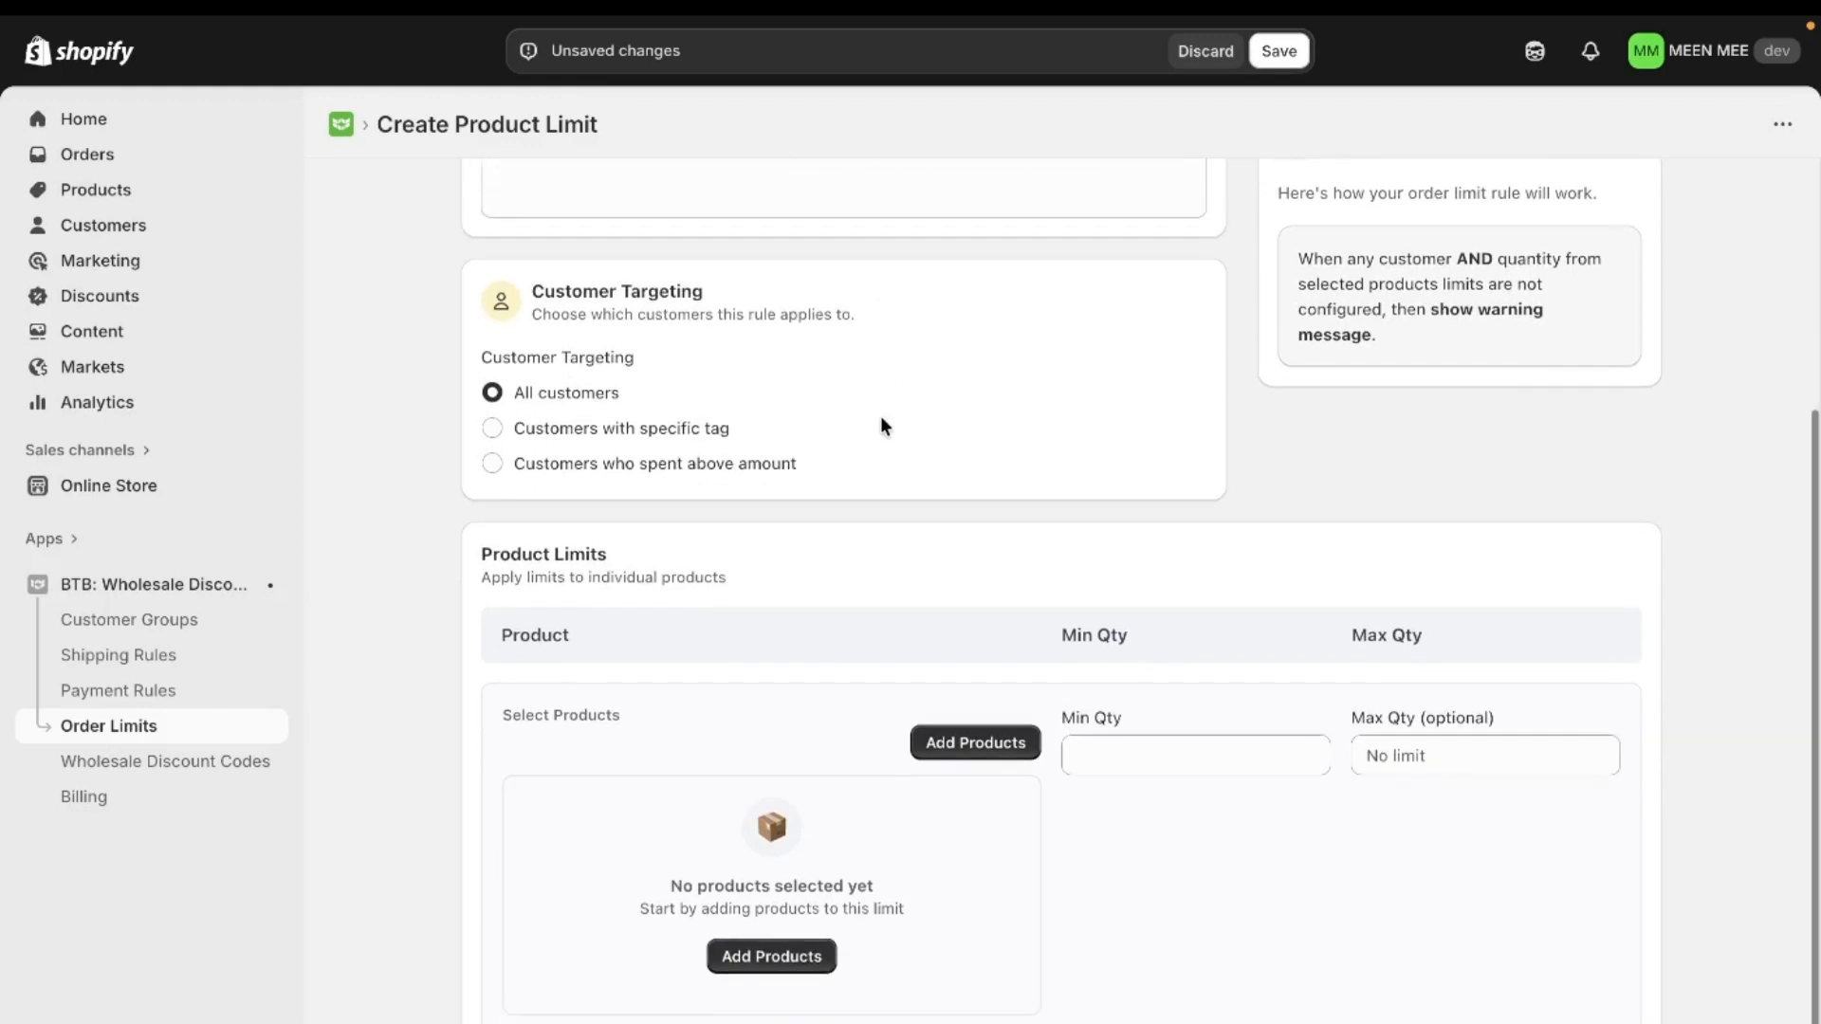
pyautogui.click(967, 749)
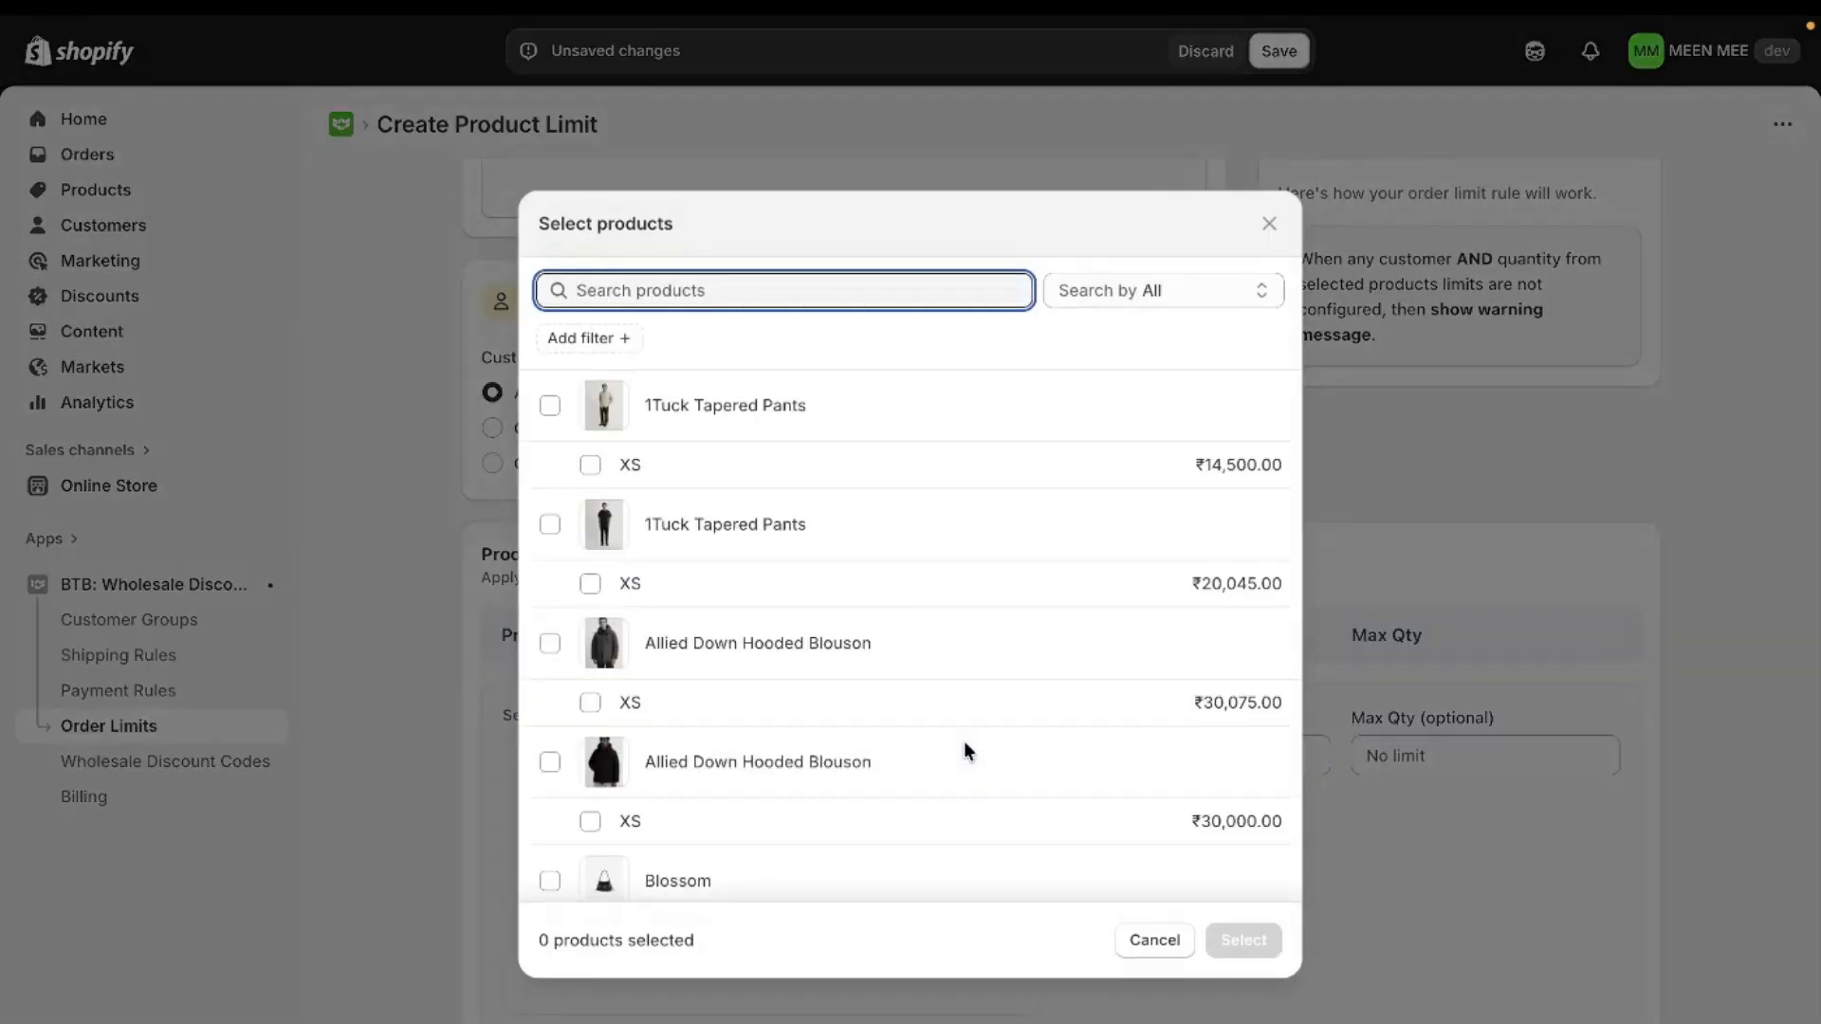
pyautogui.scroll(-5, 929, 664)
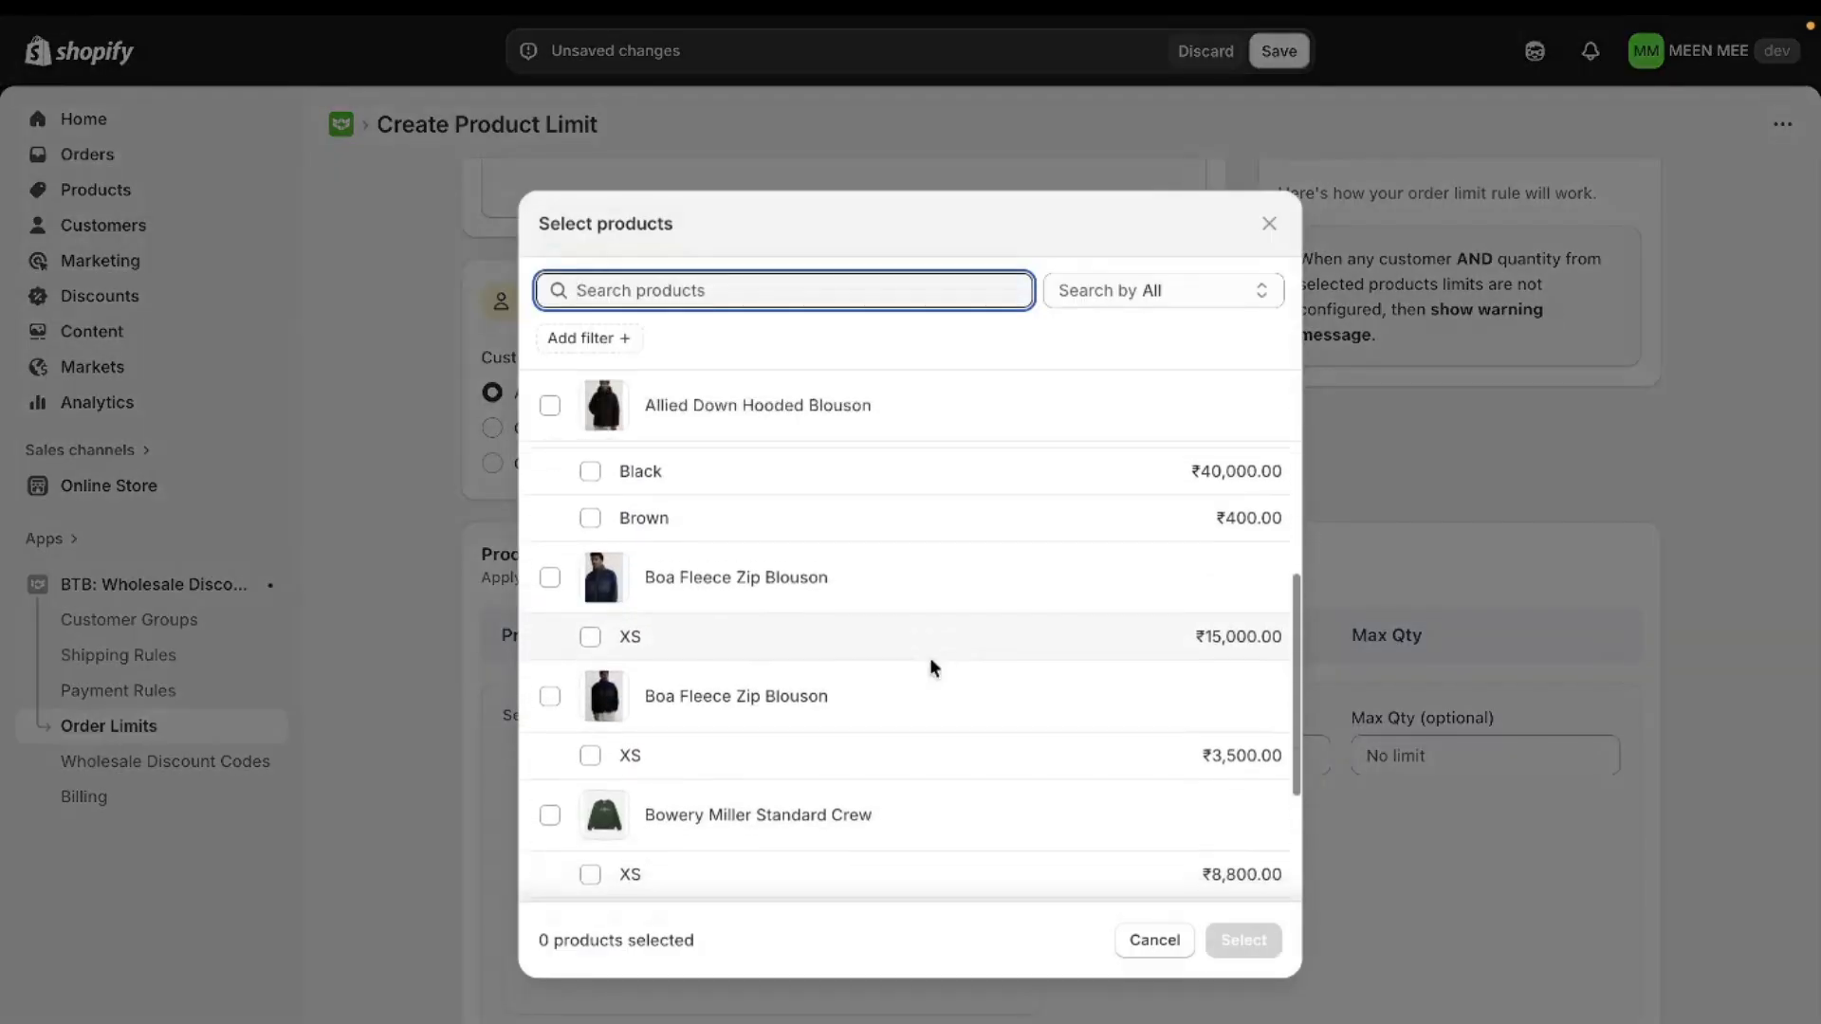
pyautogui.scroll(5, 930, 667)
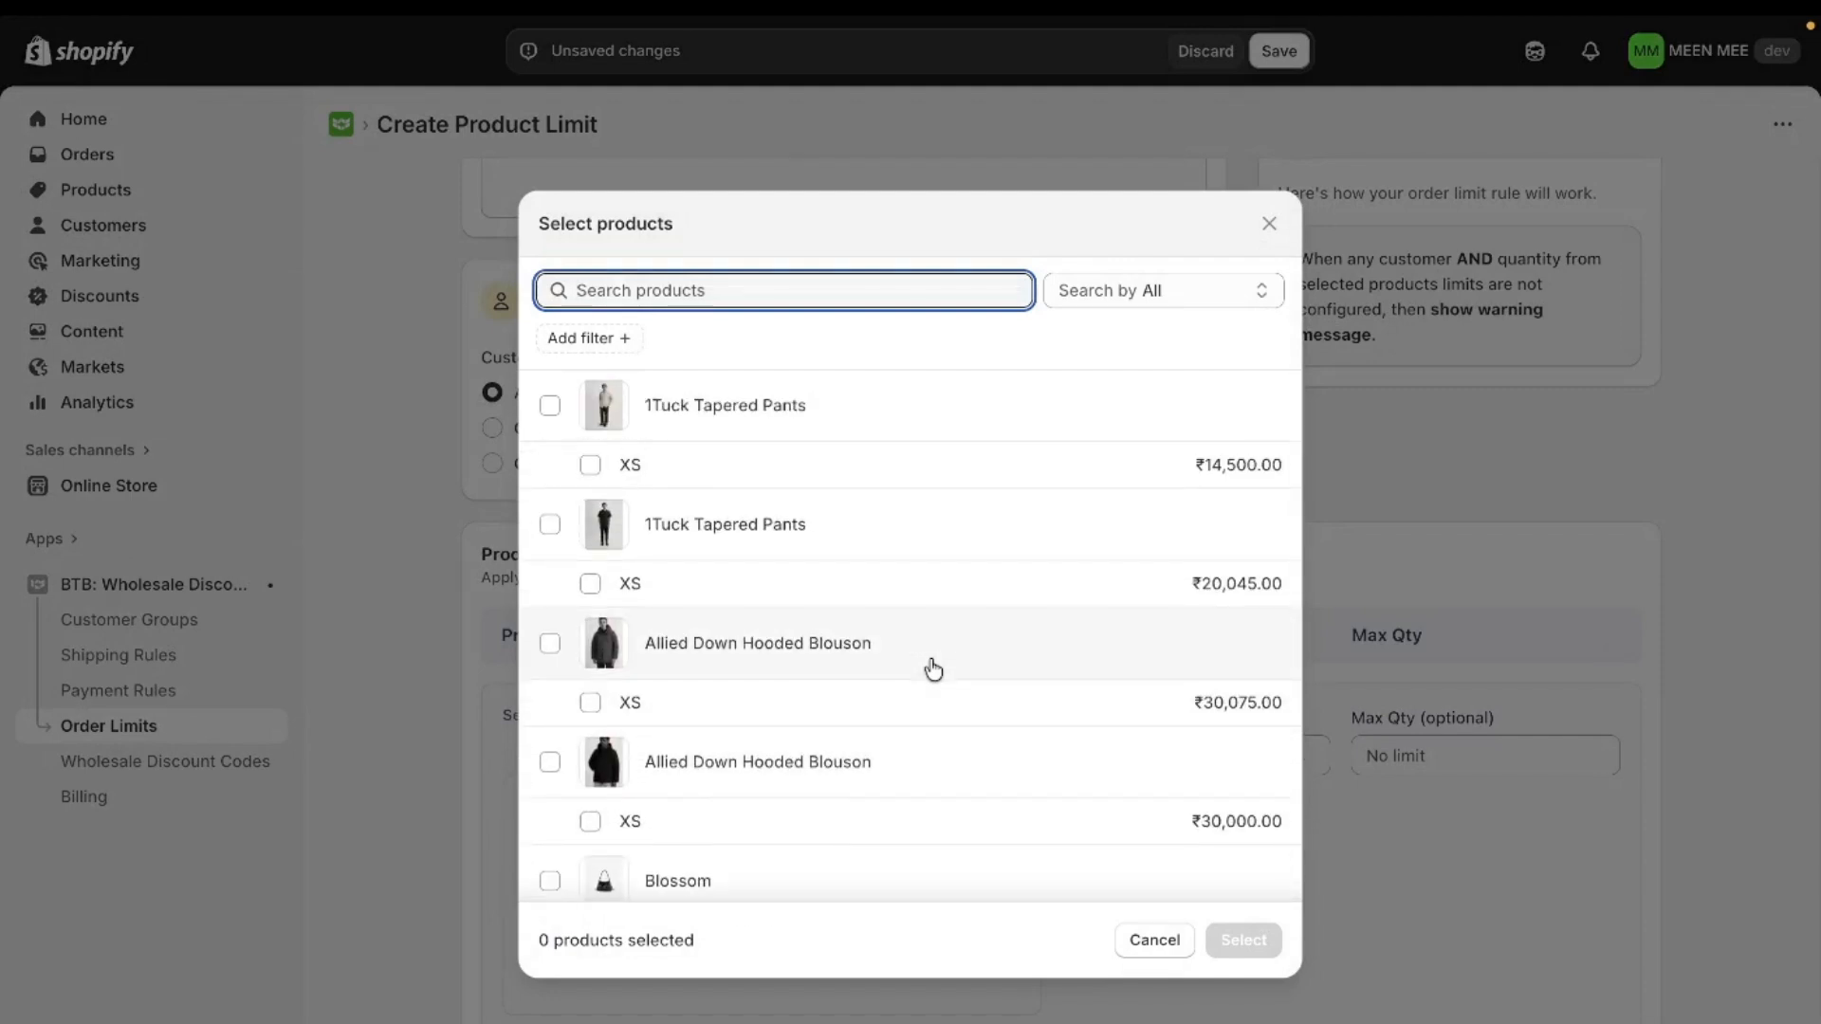
pyautogui.click(777, 434)
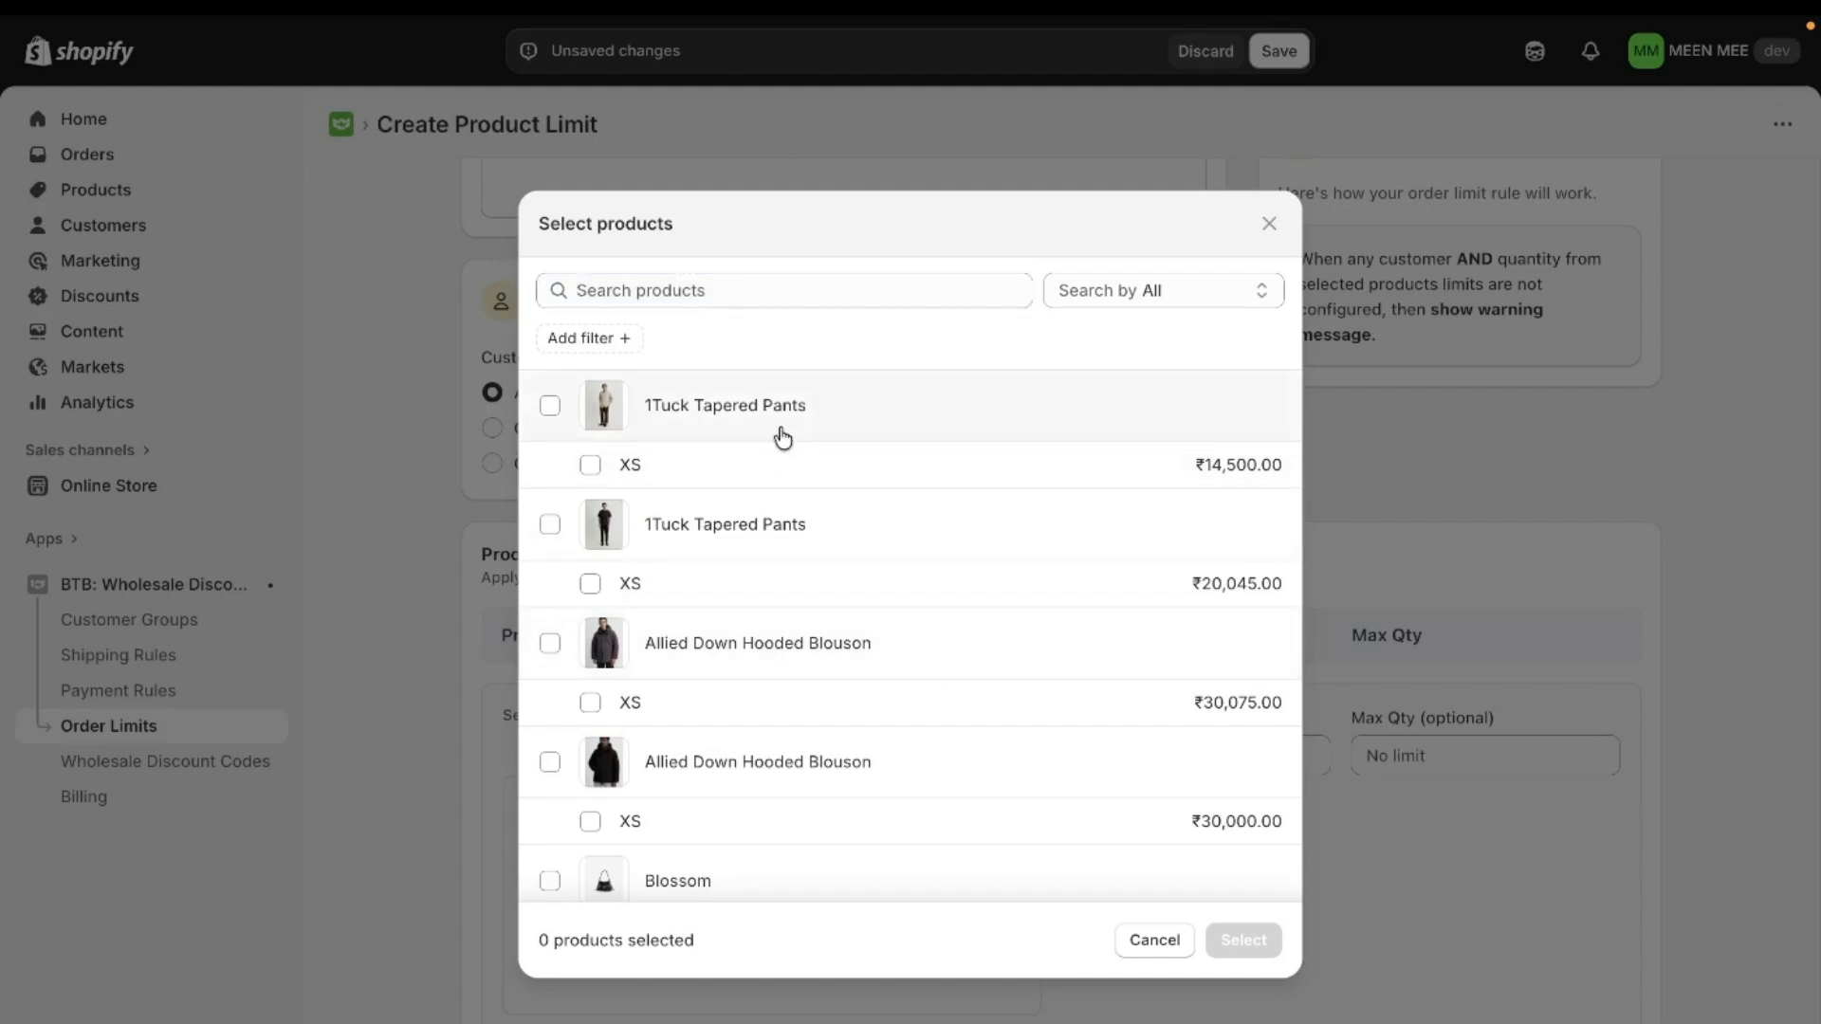
pyautogui.click(780, 544)
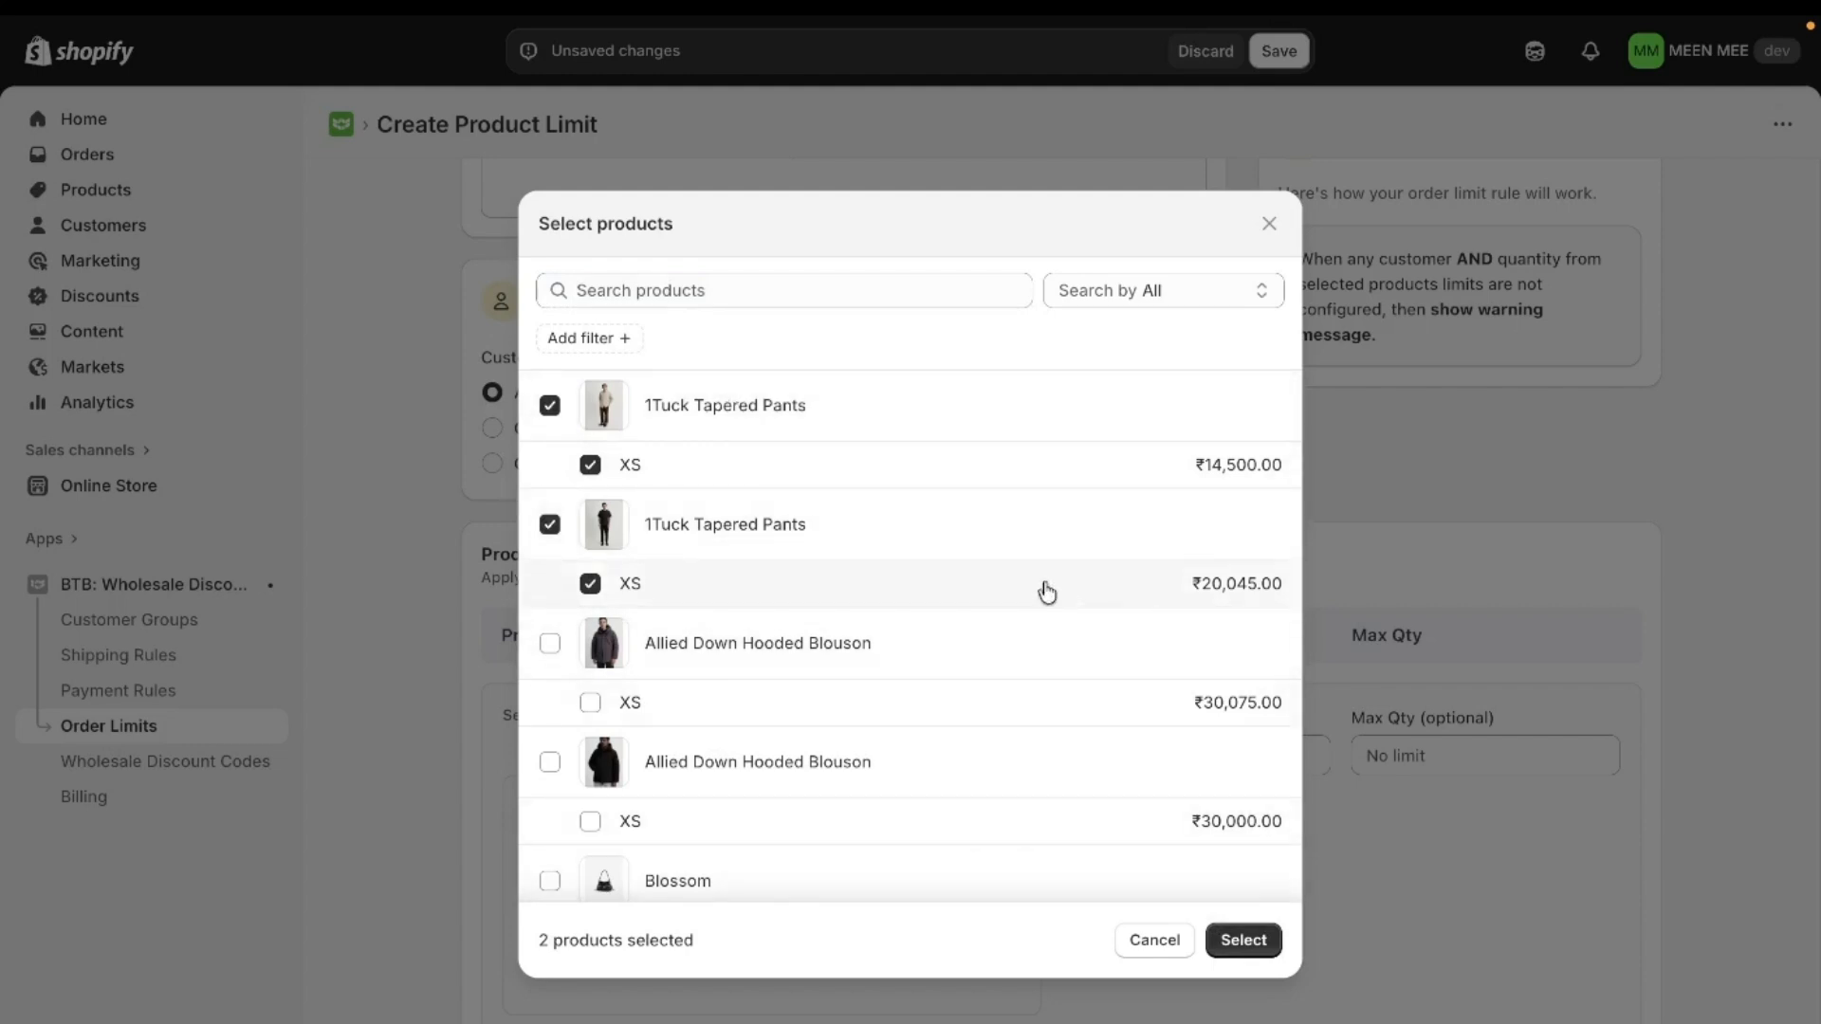
pyautogui.scroll(-3, 996, 793)
pyautogui.scroll(3, 1001, 793)
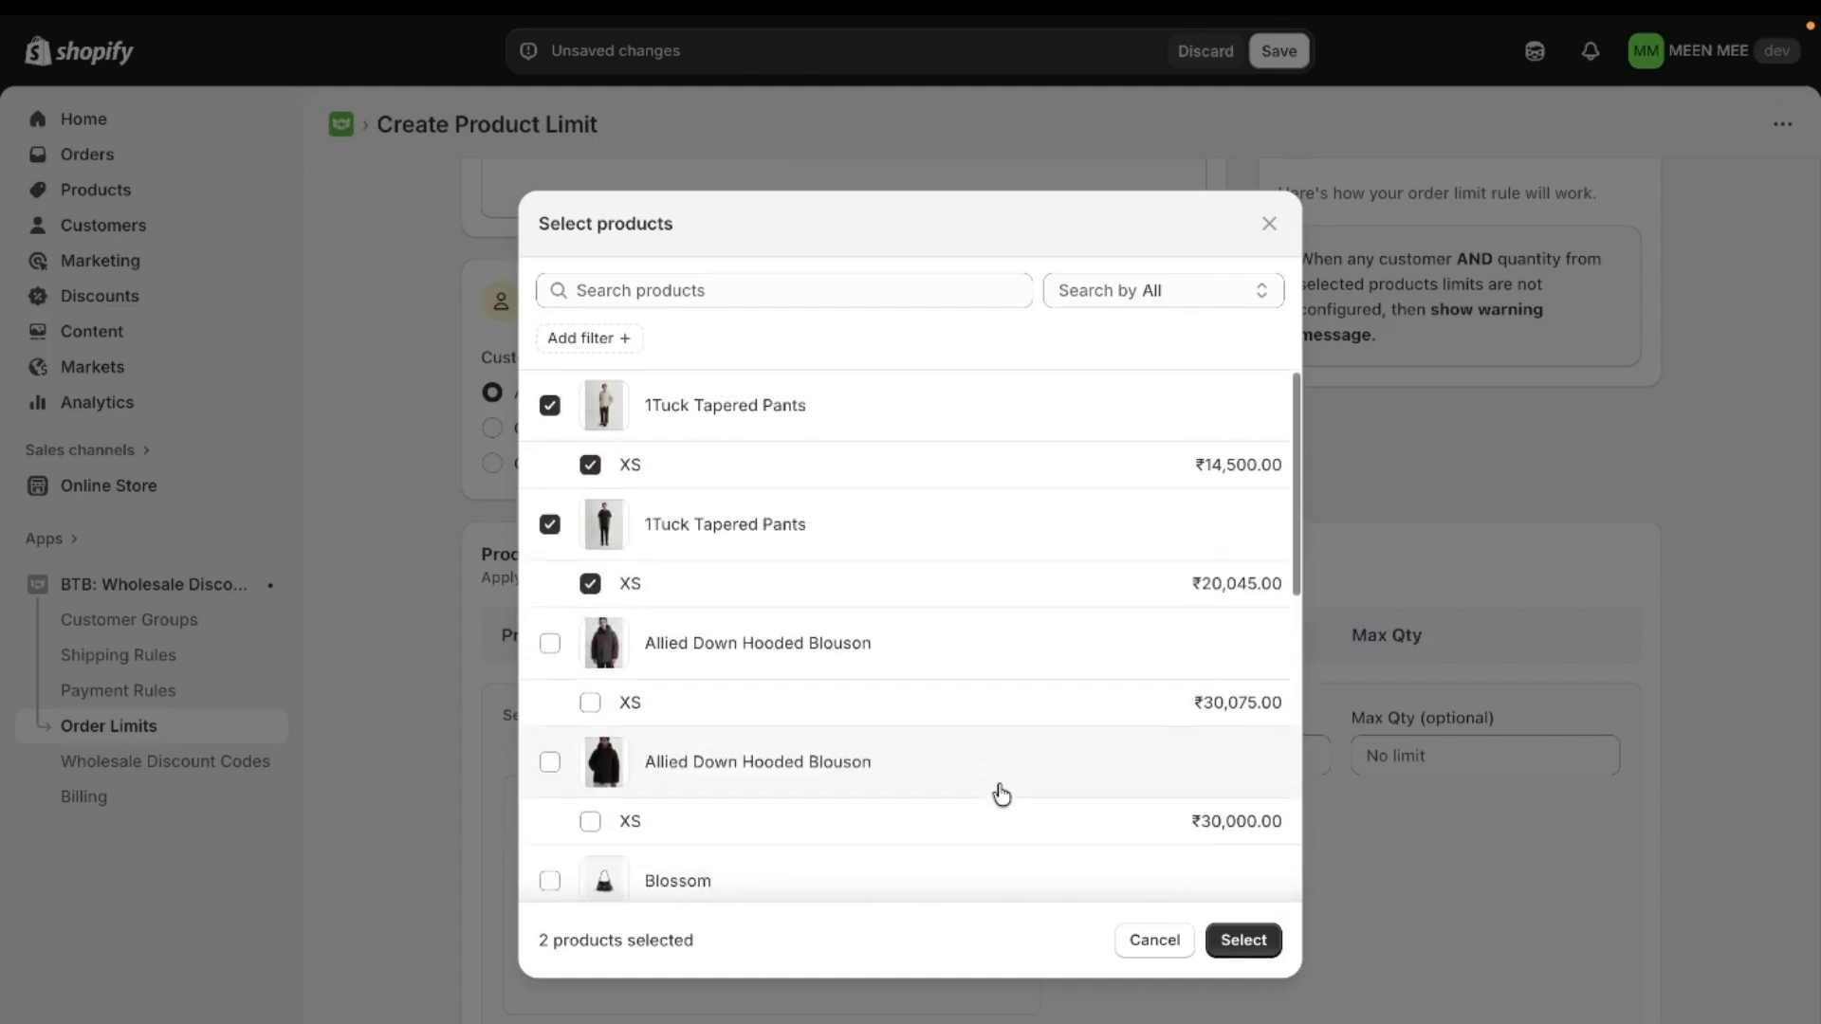
pyautogui.click(1243, 940)
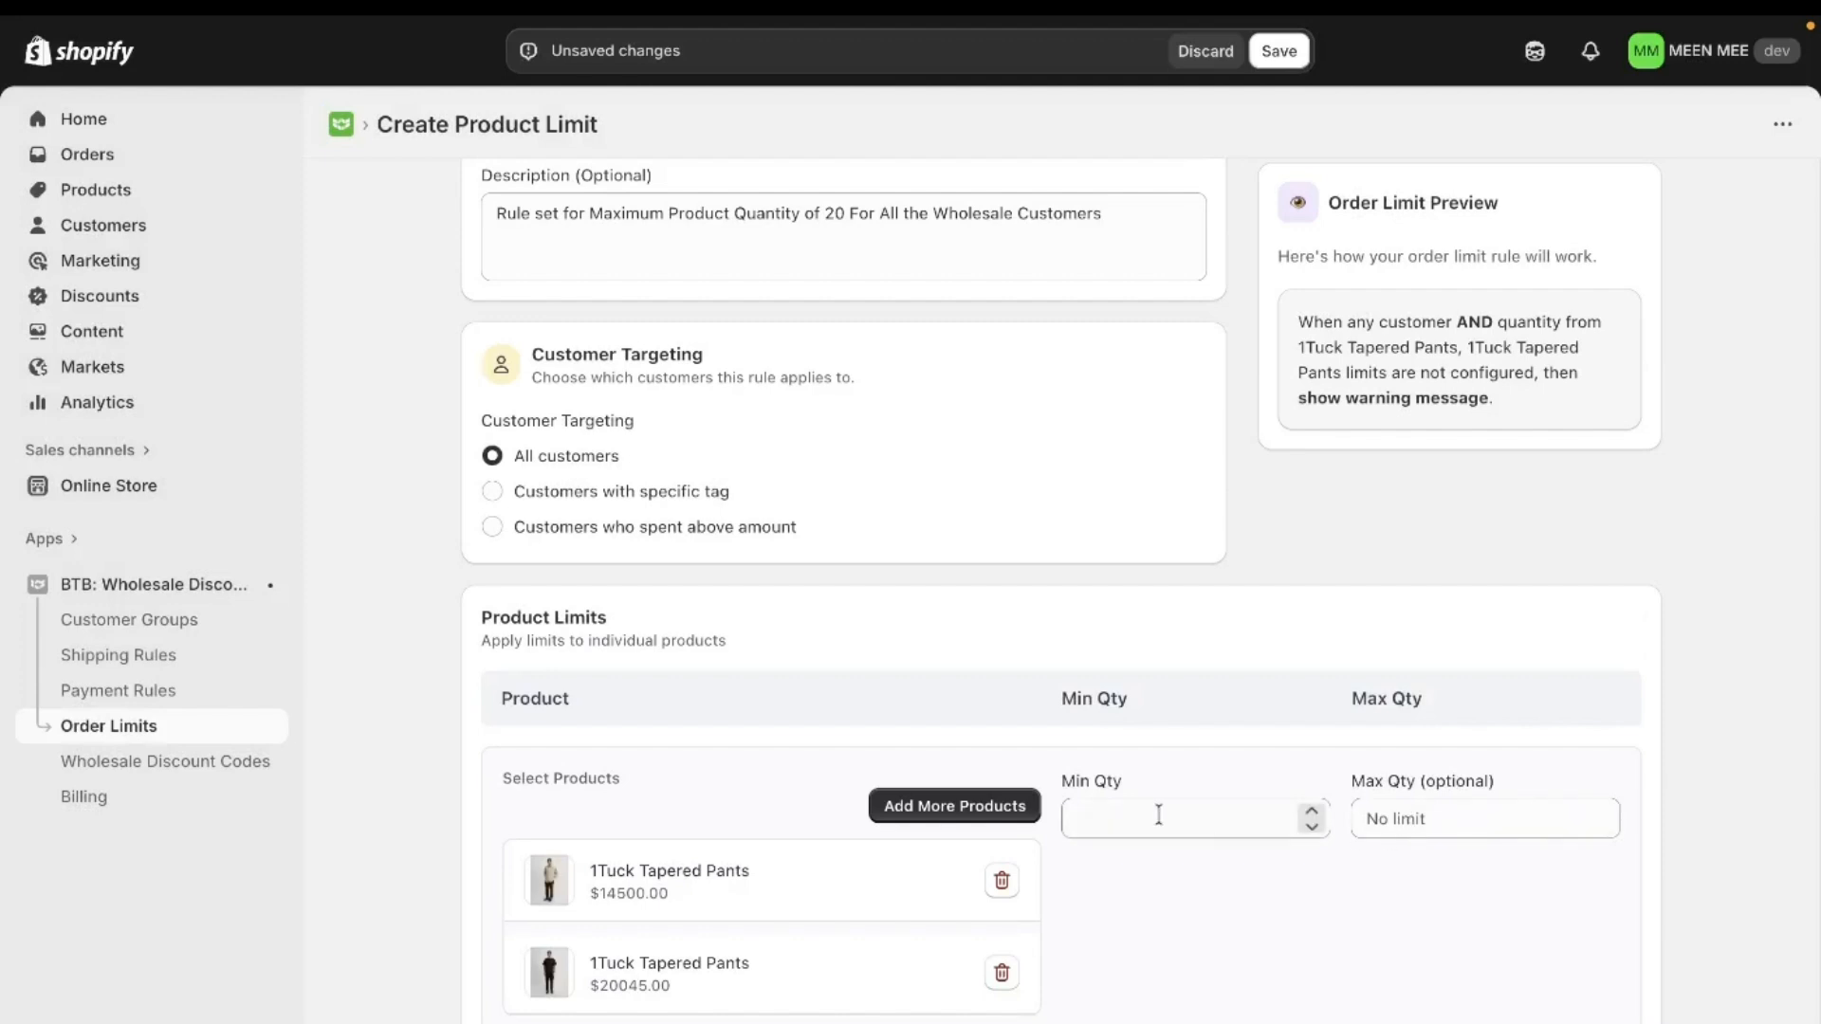
# - Set the maximum quantity for the selected products to 20
pyautogui.click(1473, 830)
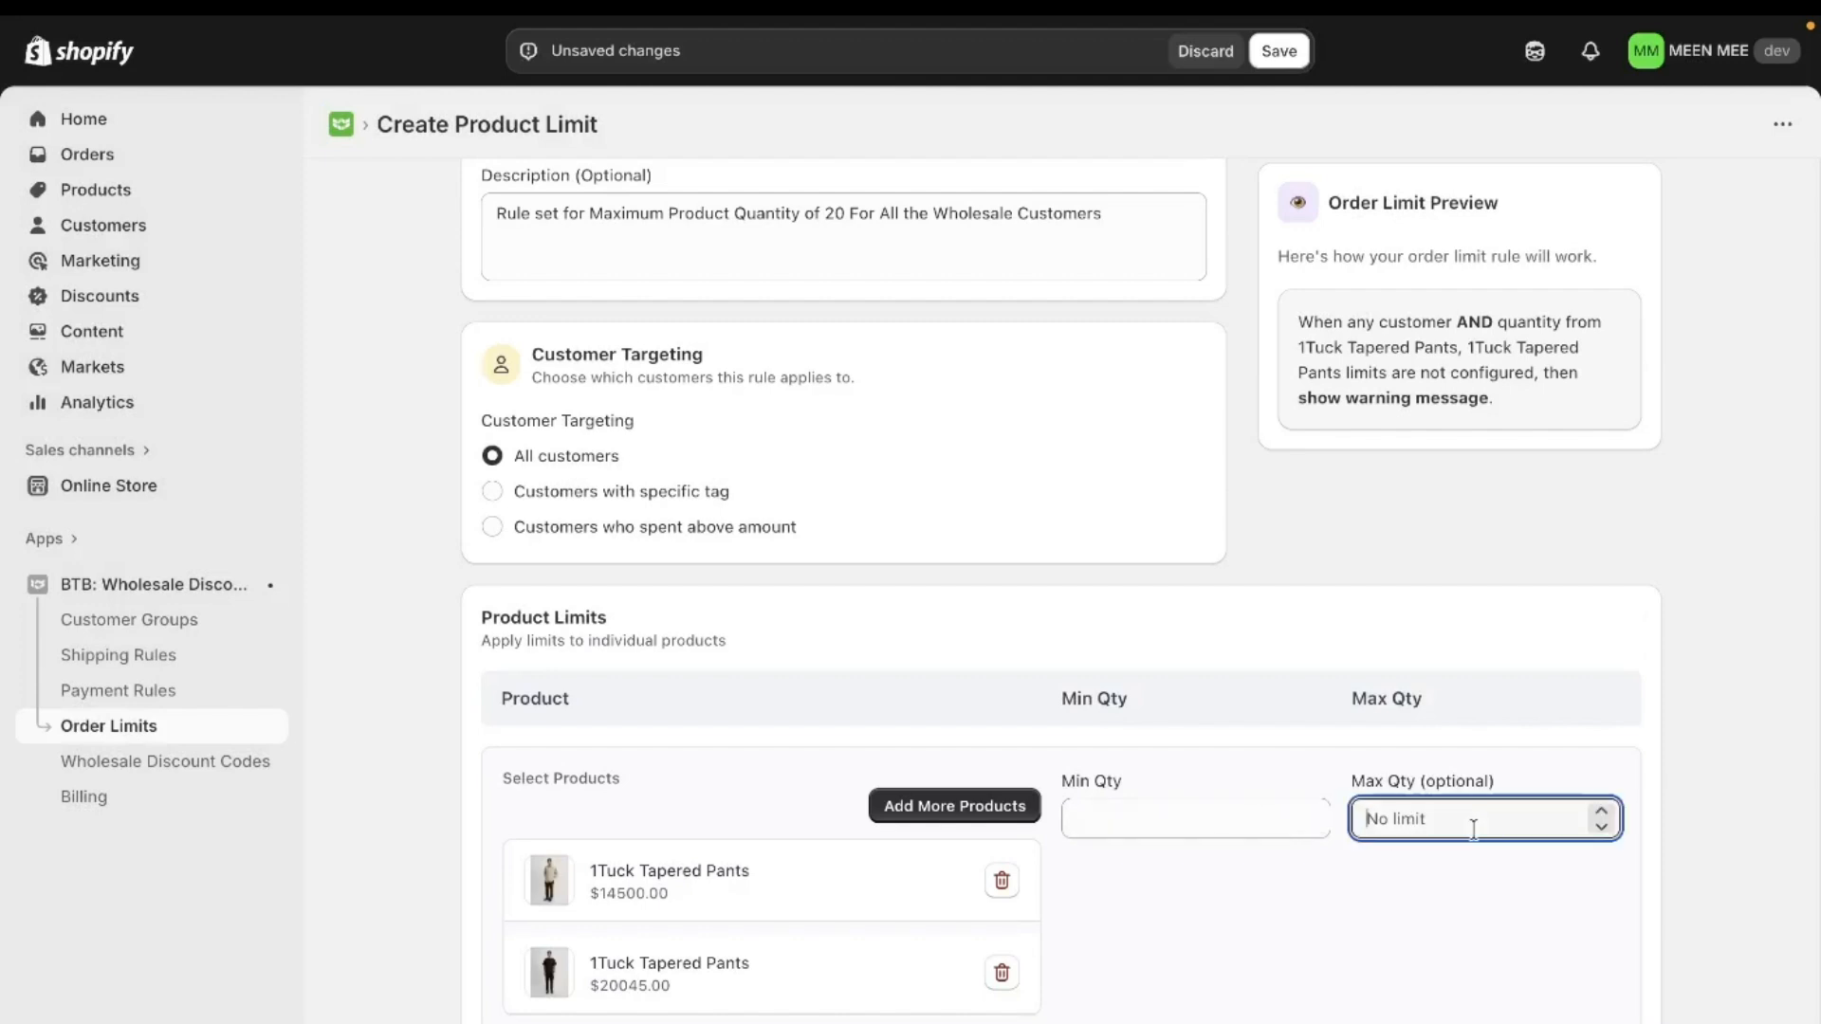
pyautogui.write('20')
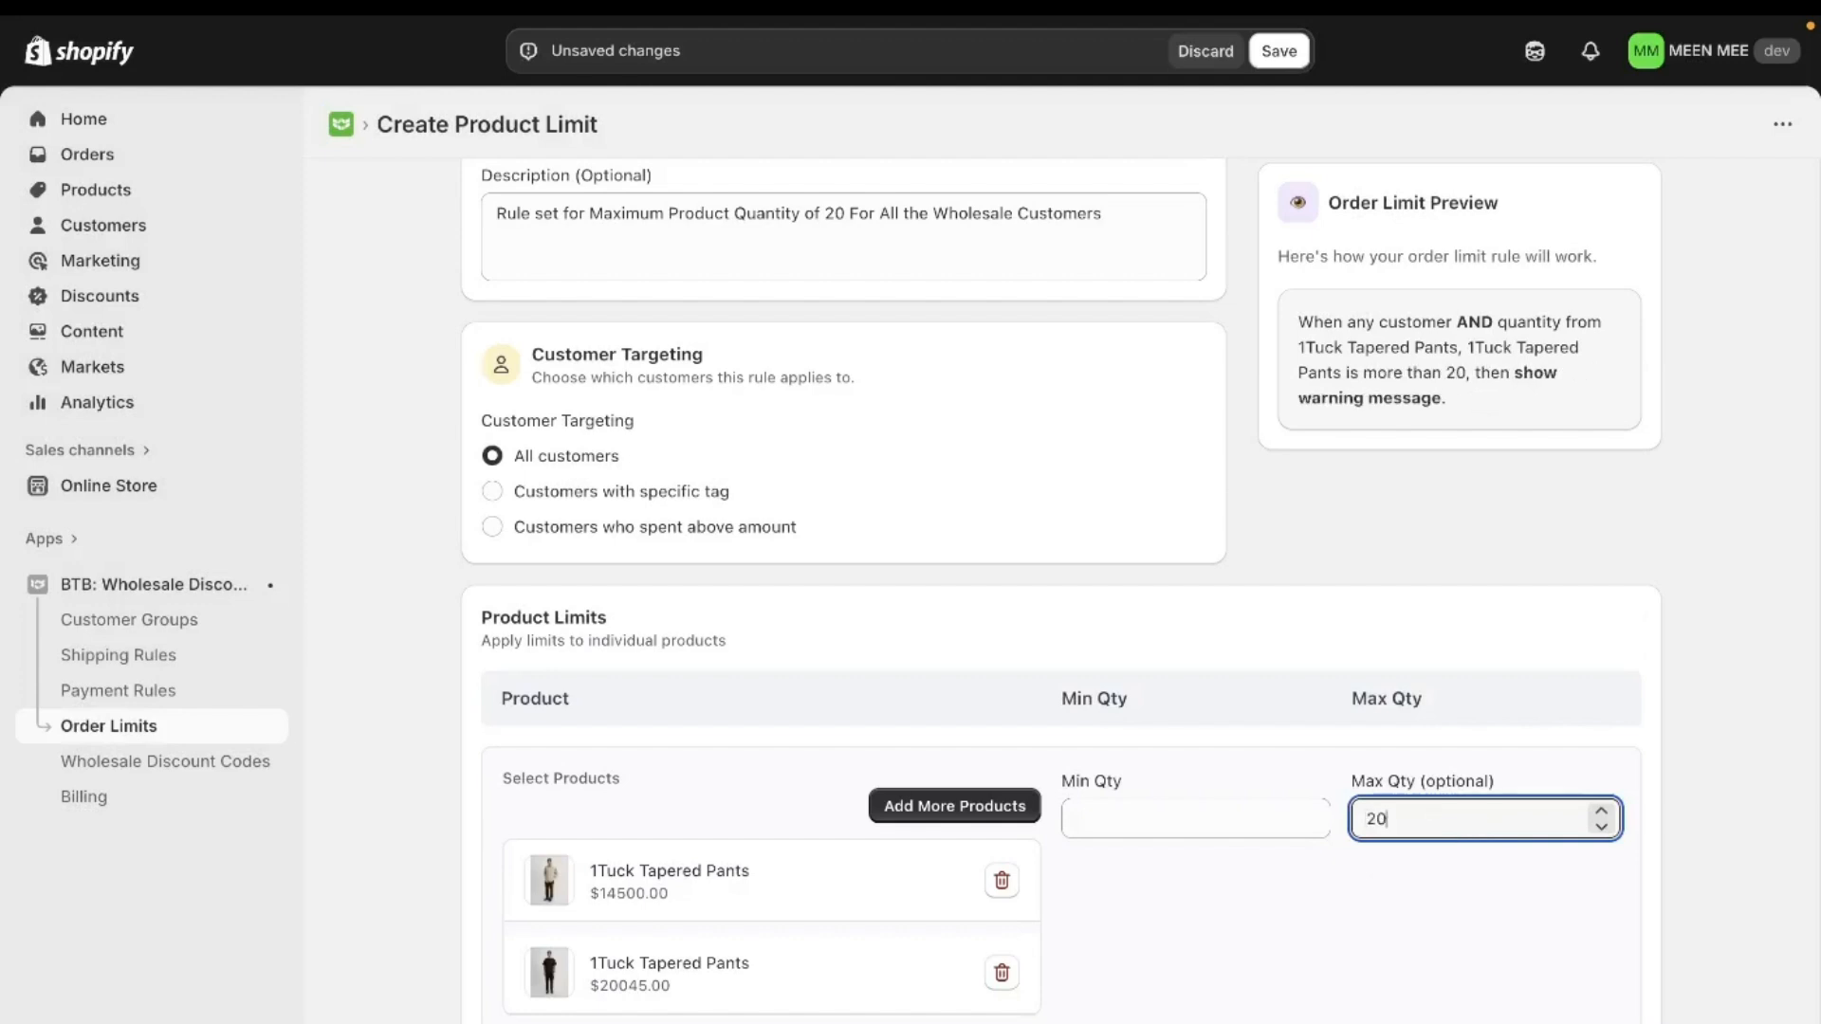
pyautogui.click(1613, 574)
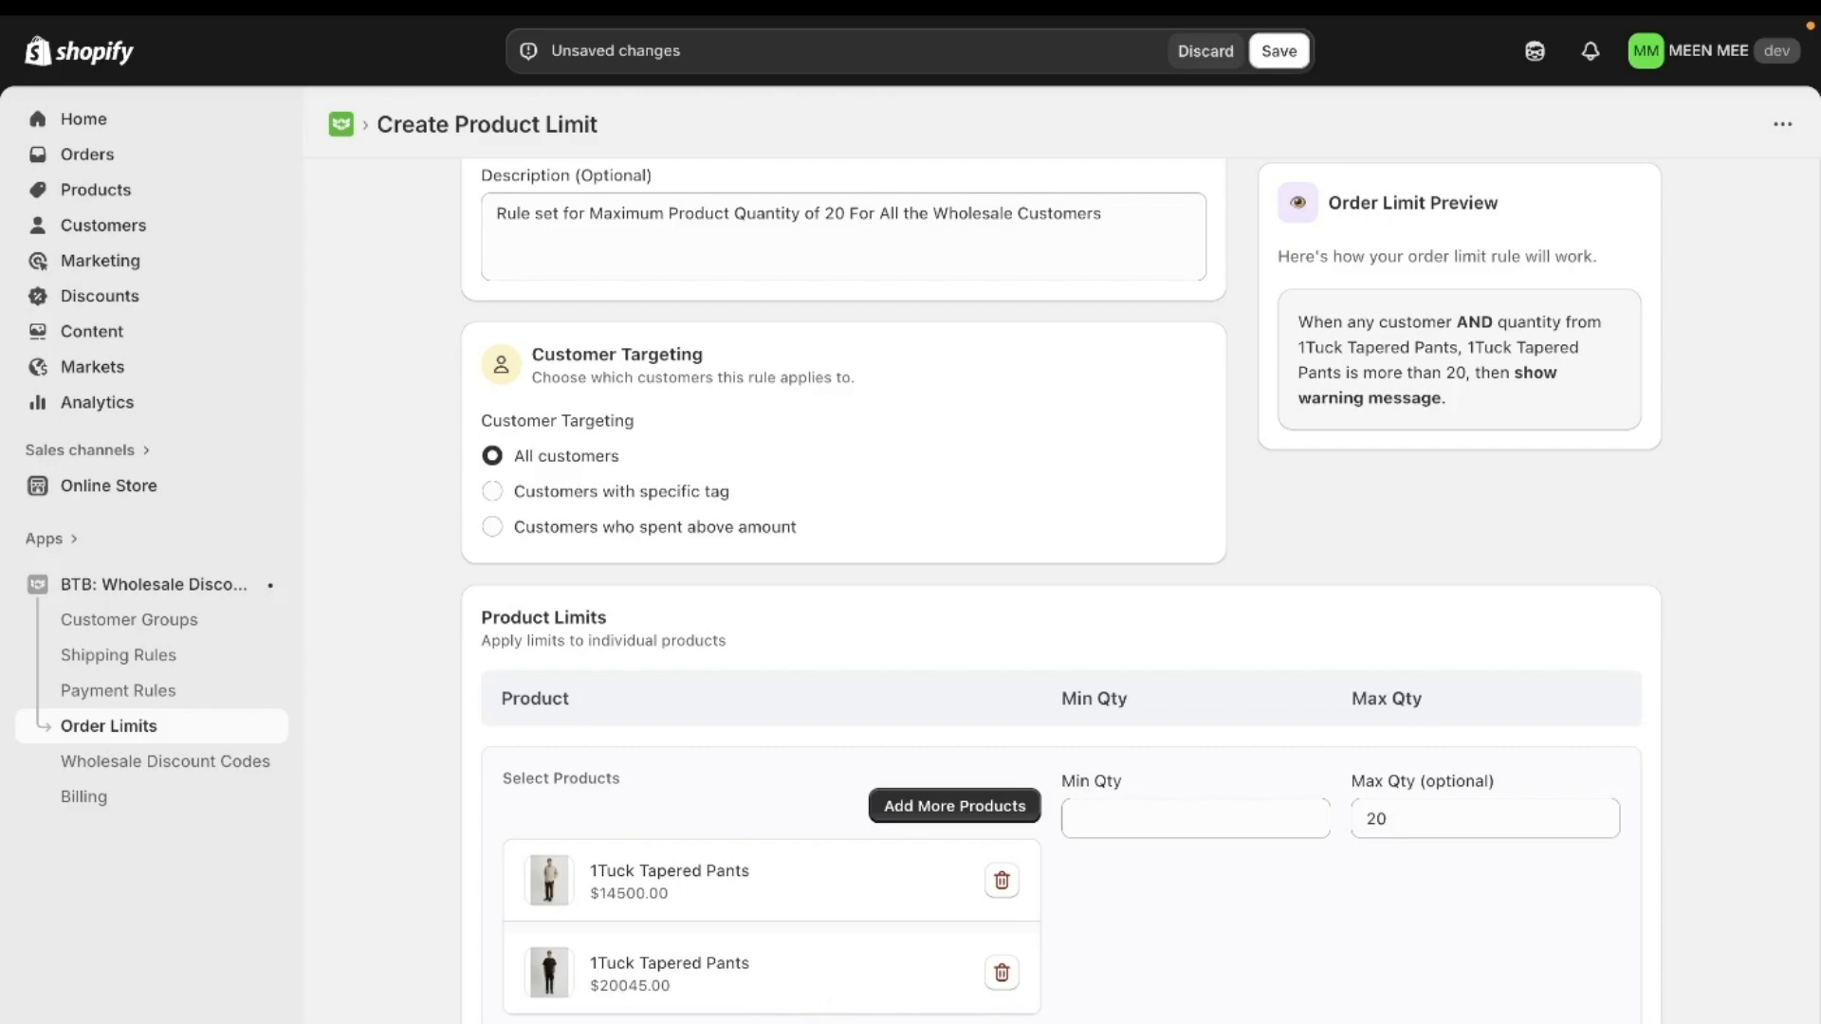
# - Enable the custom error message in the advanced settings and switch it back to the automatic message
pyautogui.scroll(-4, 894, 875)
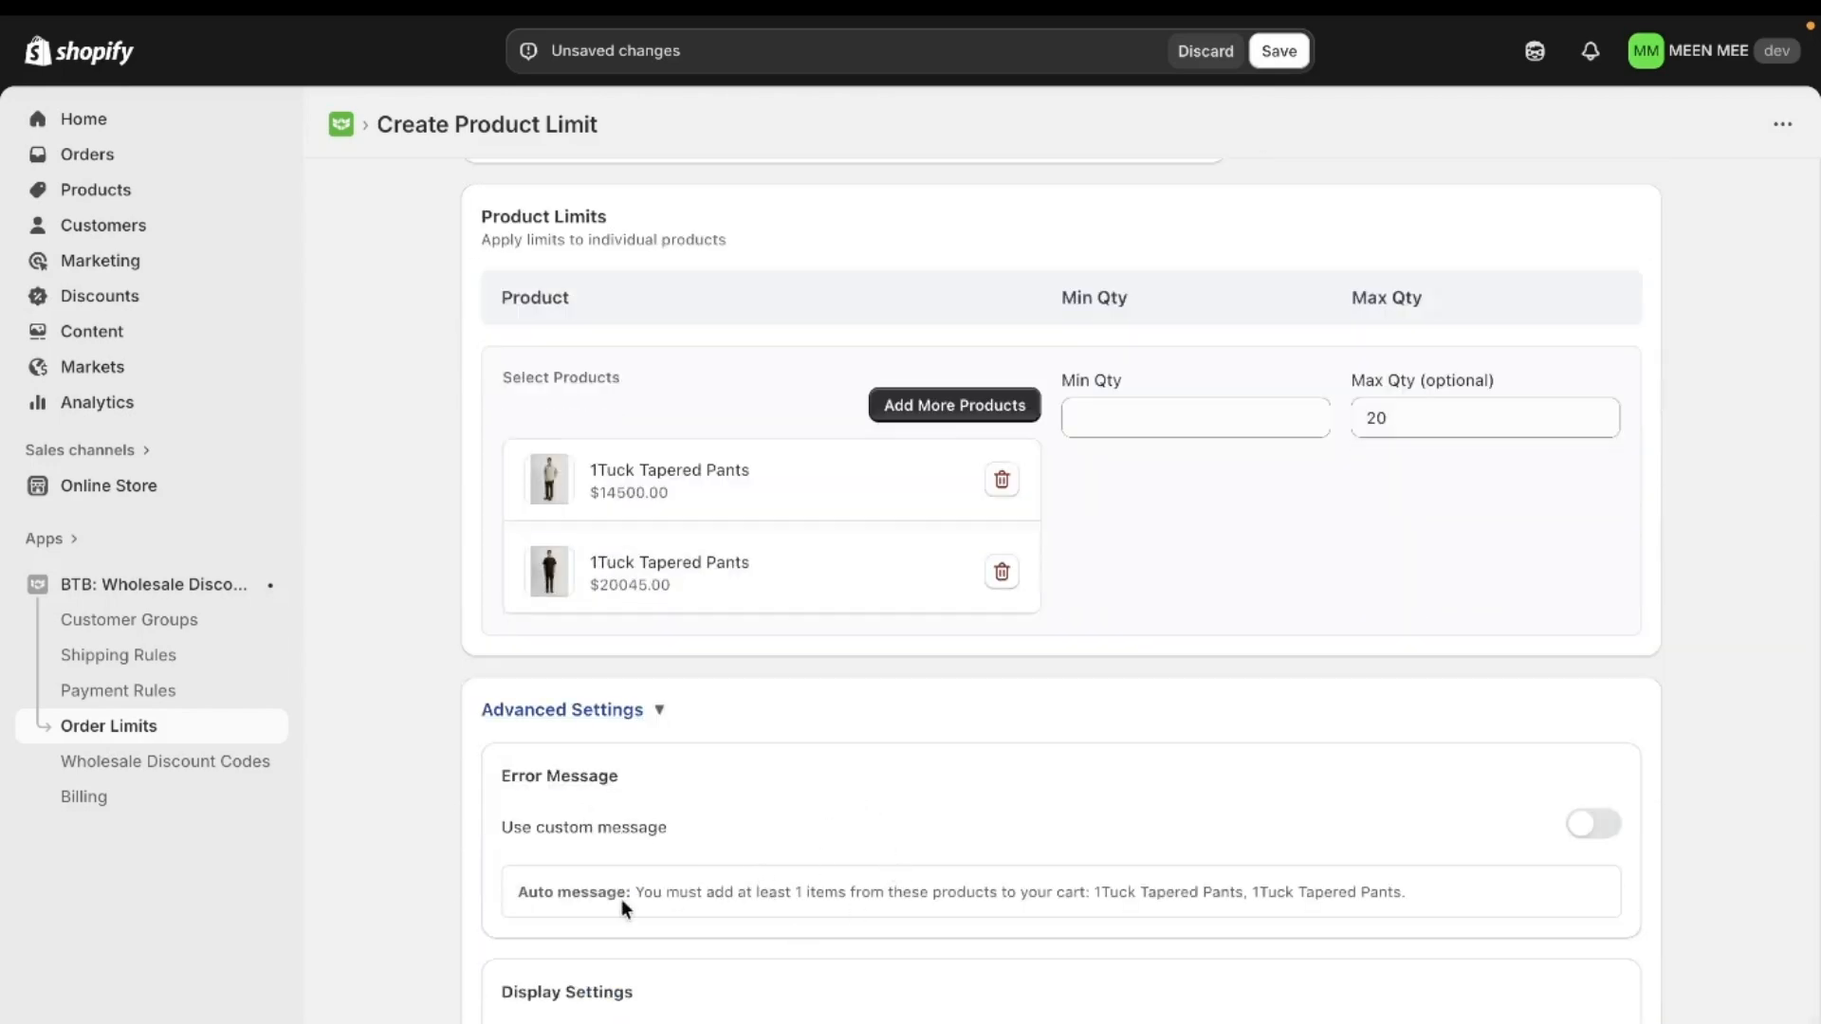
pyautogui.click(1601, 826)
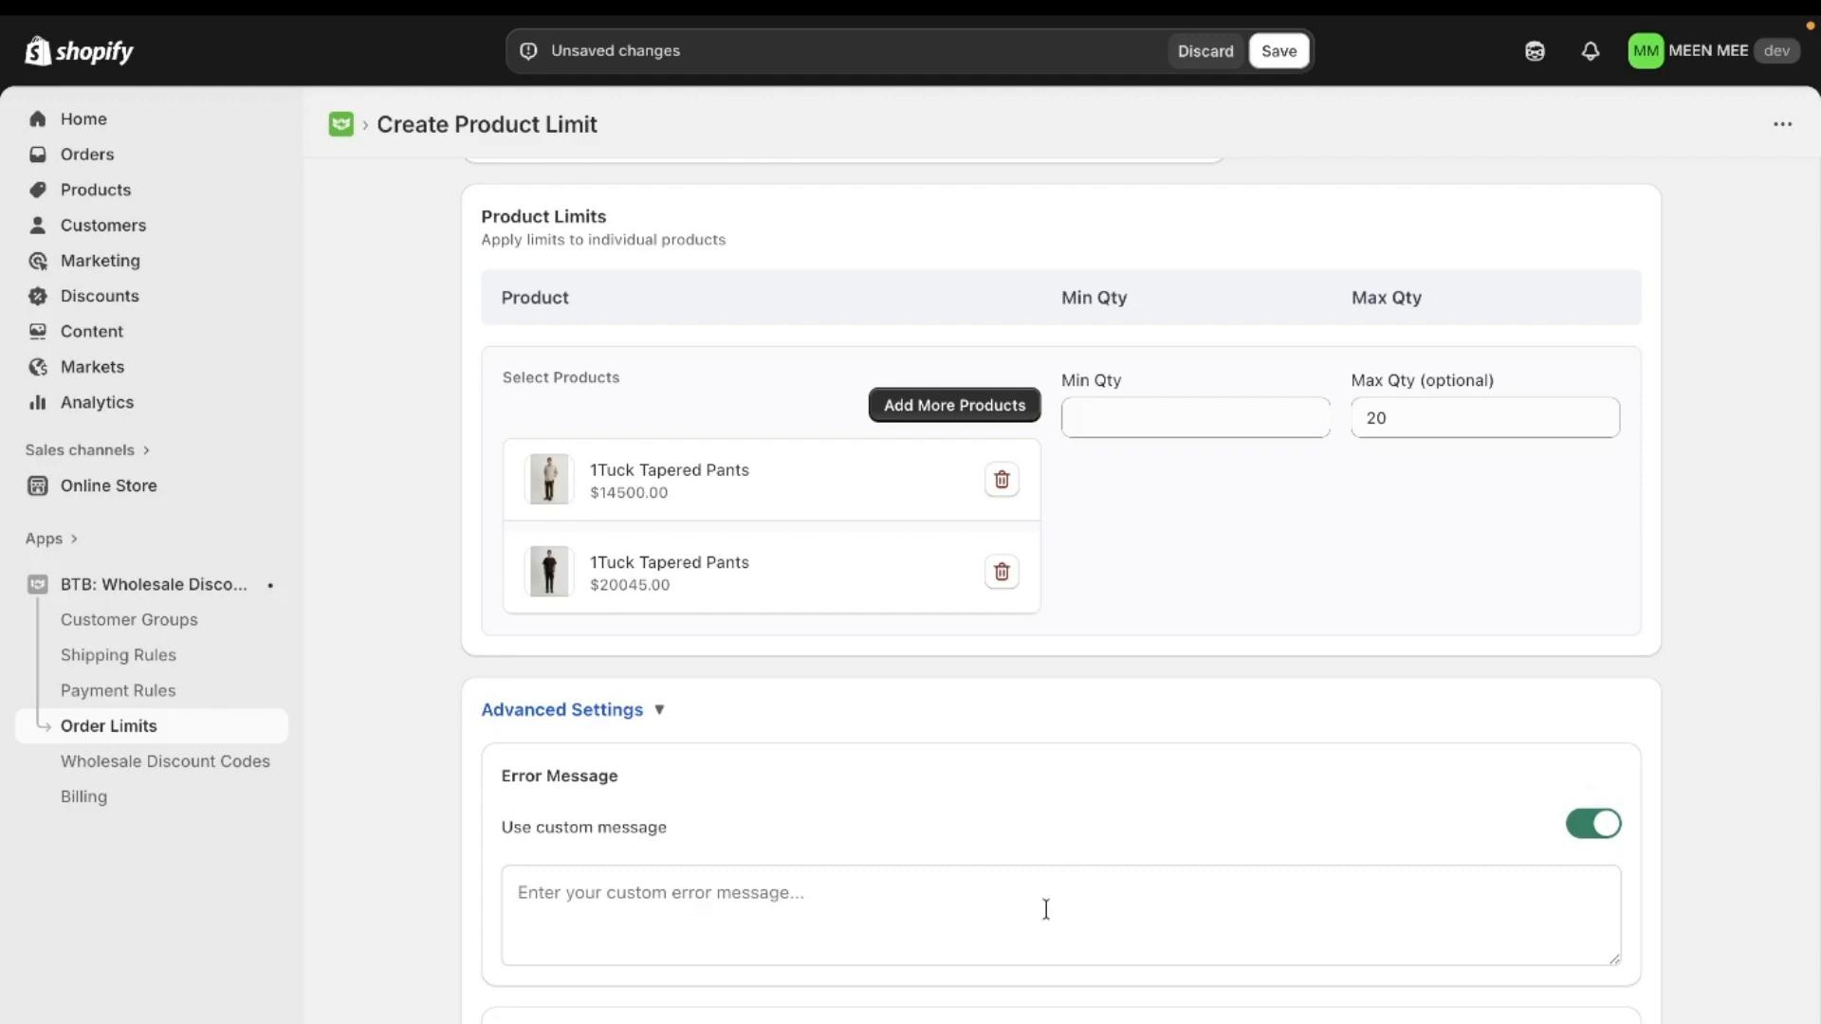
pyautogui.click(1597, 825)
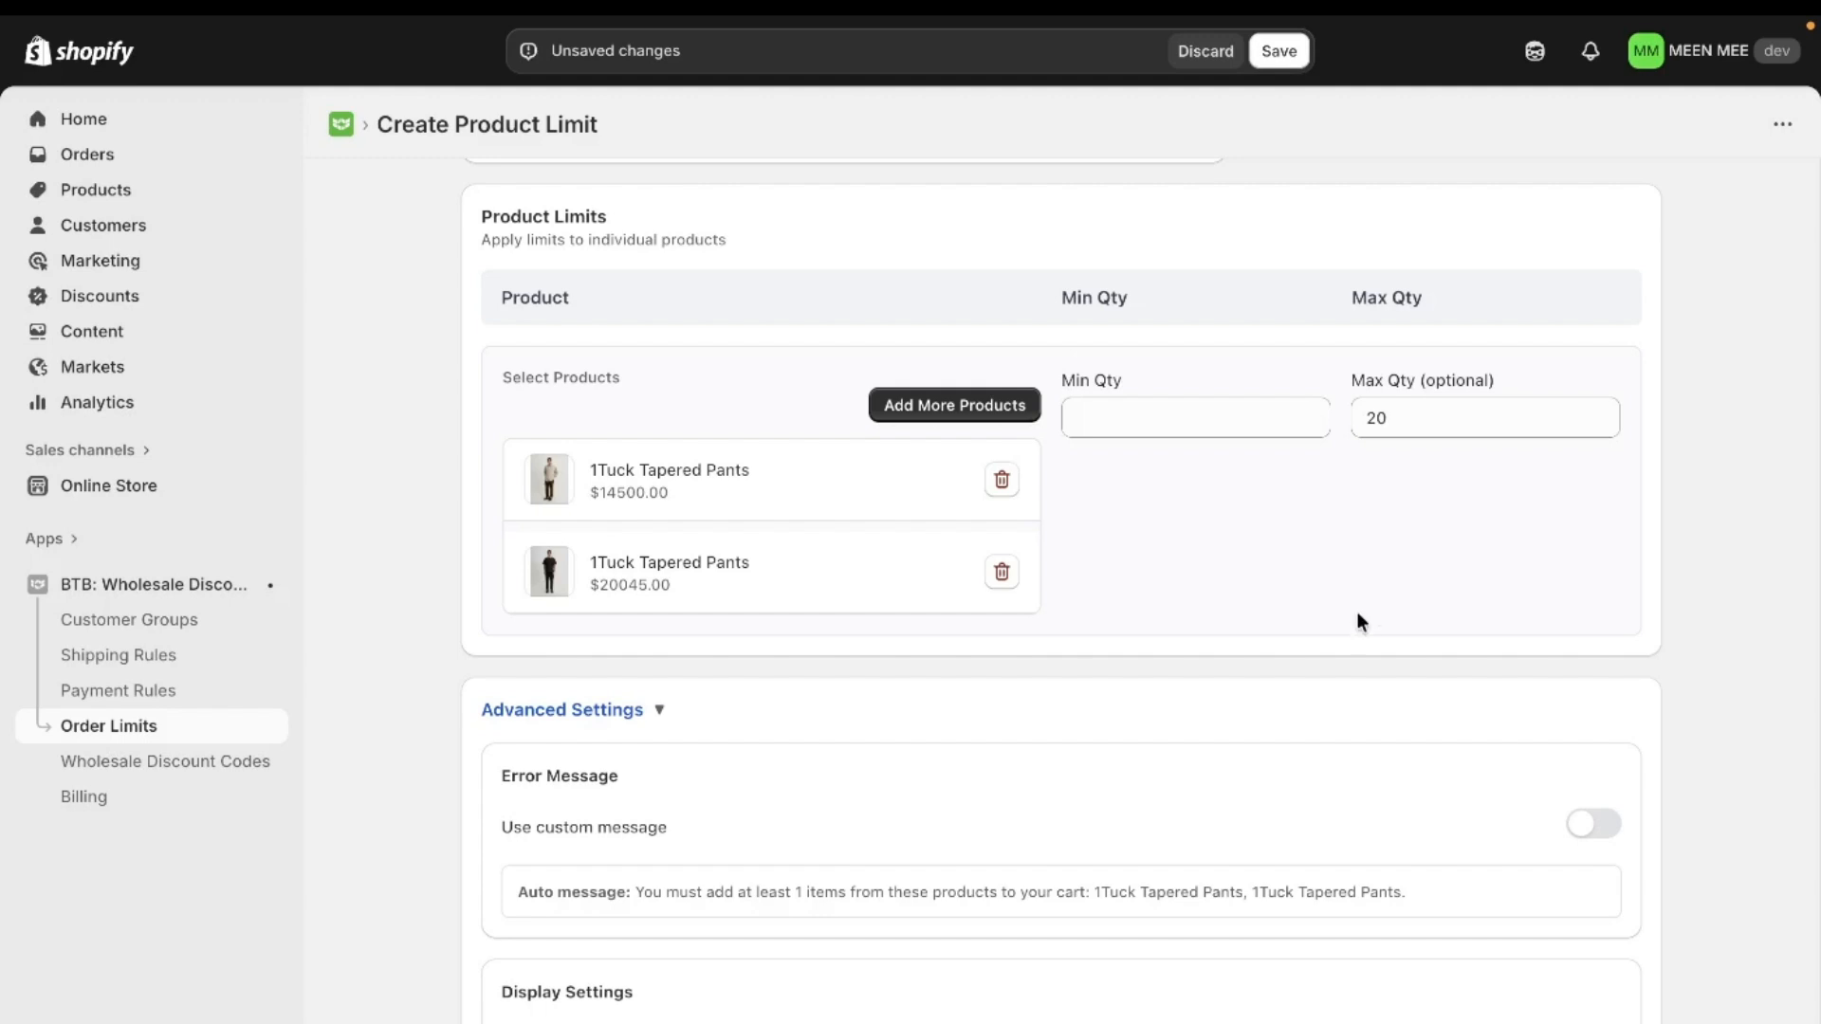
# - Save the new product limit rule
pyautogui.scroll(2, 1358, 618)
pyautogui.scroll(5, 1357, 622)
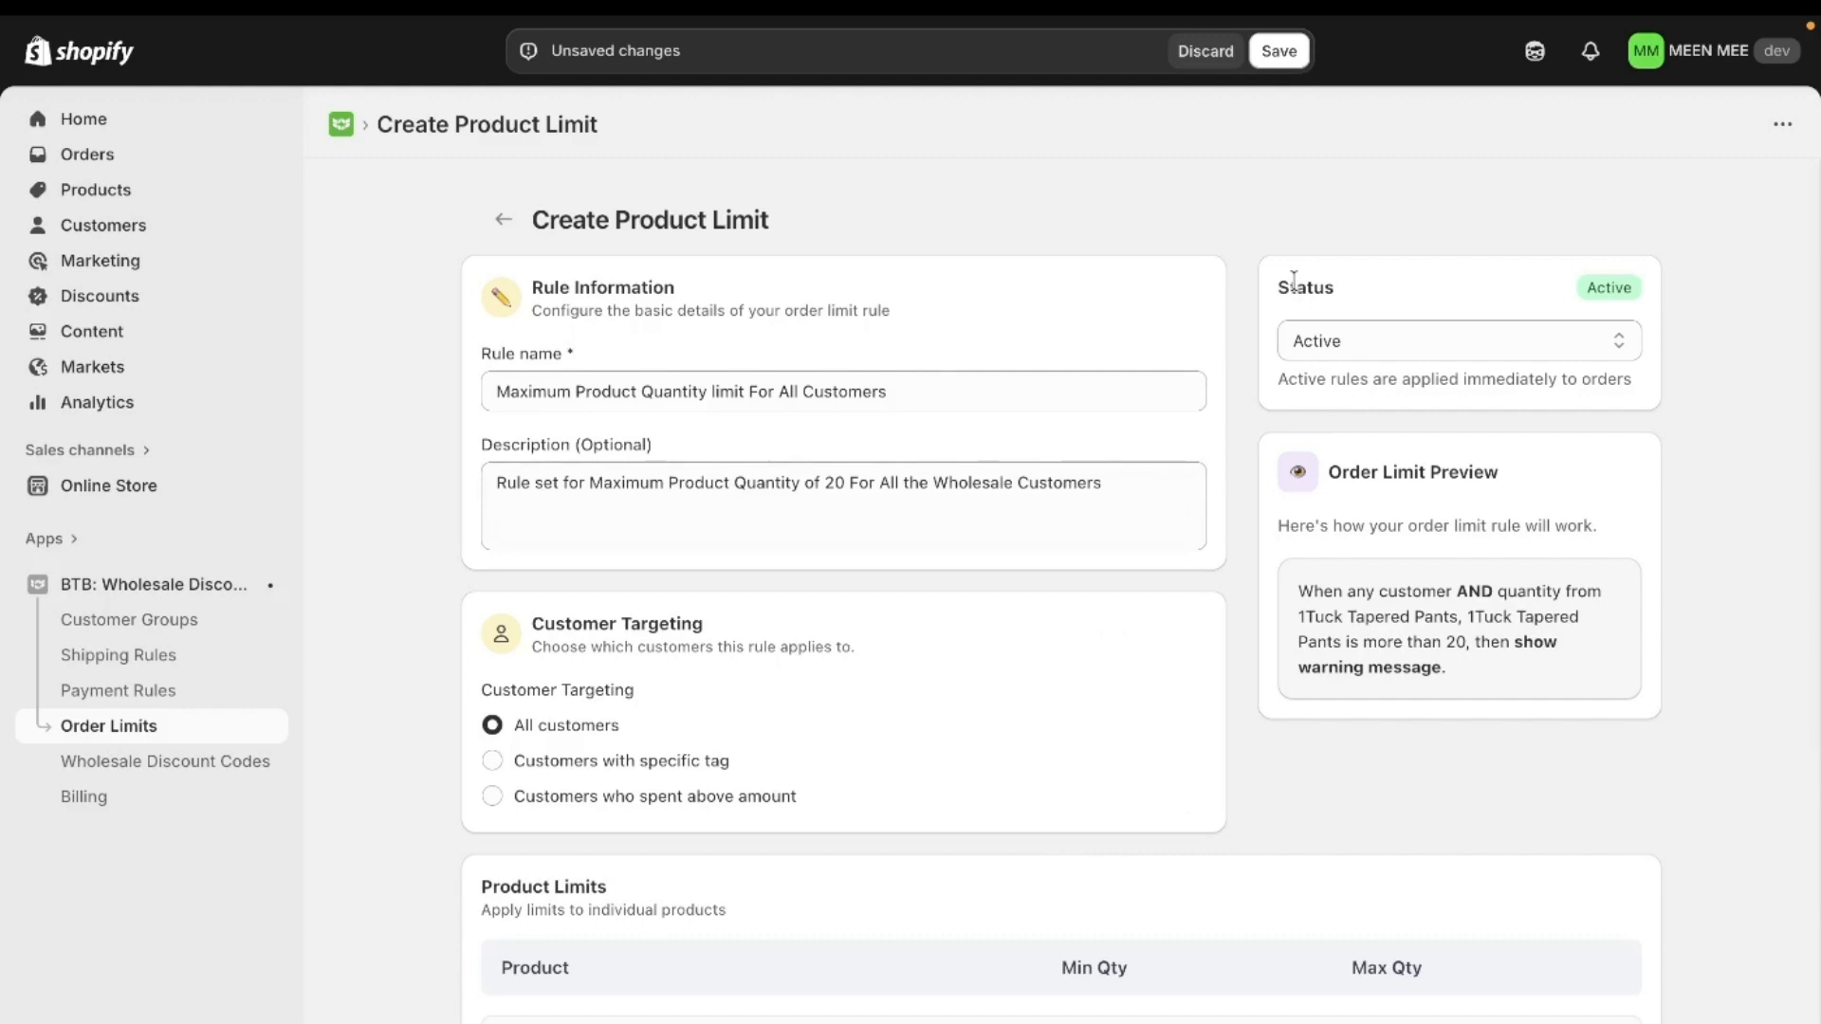
pyautogui.click(1286, 59)
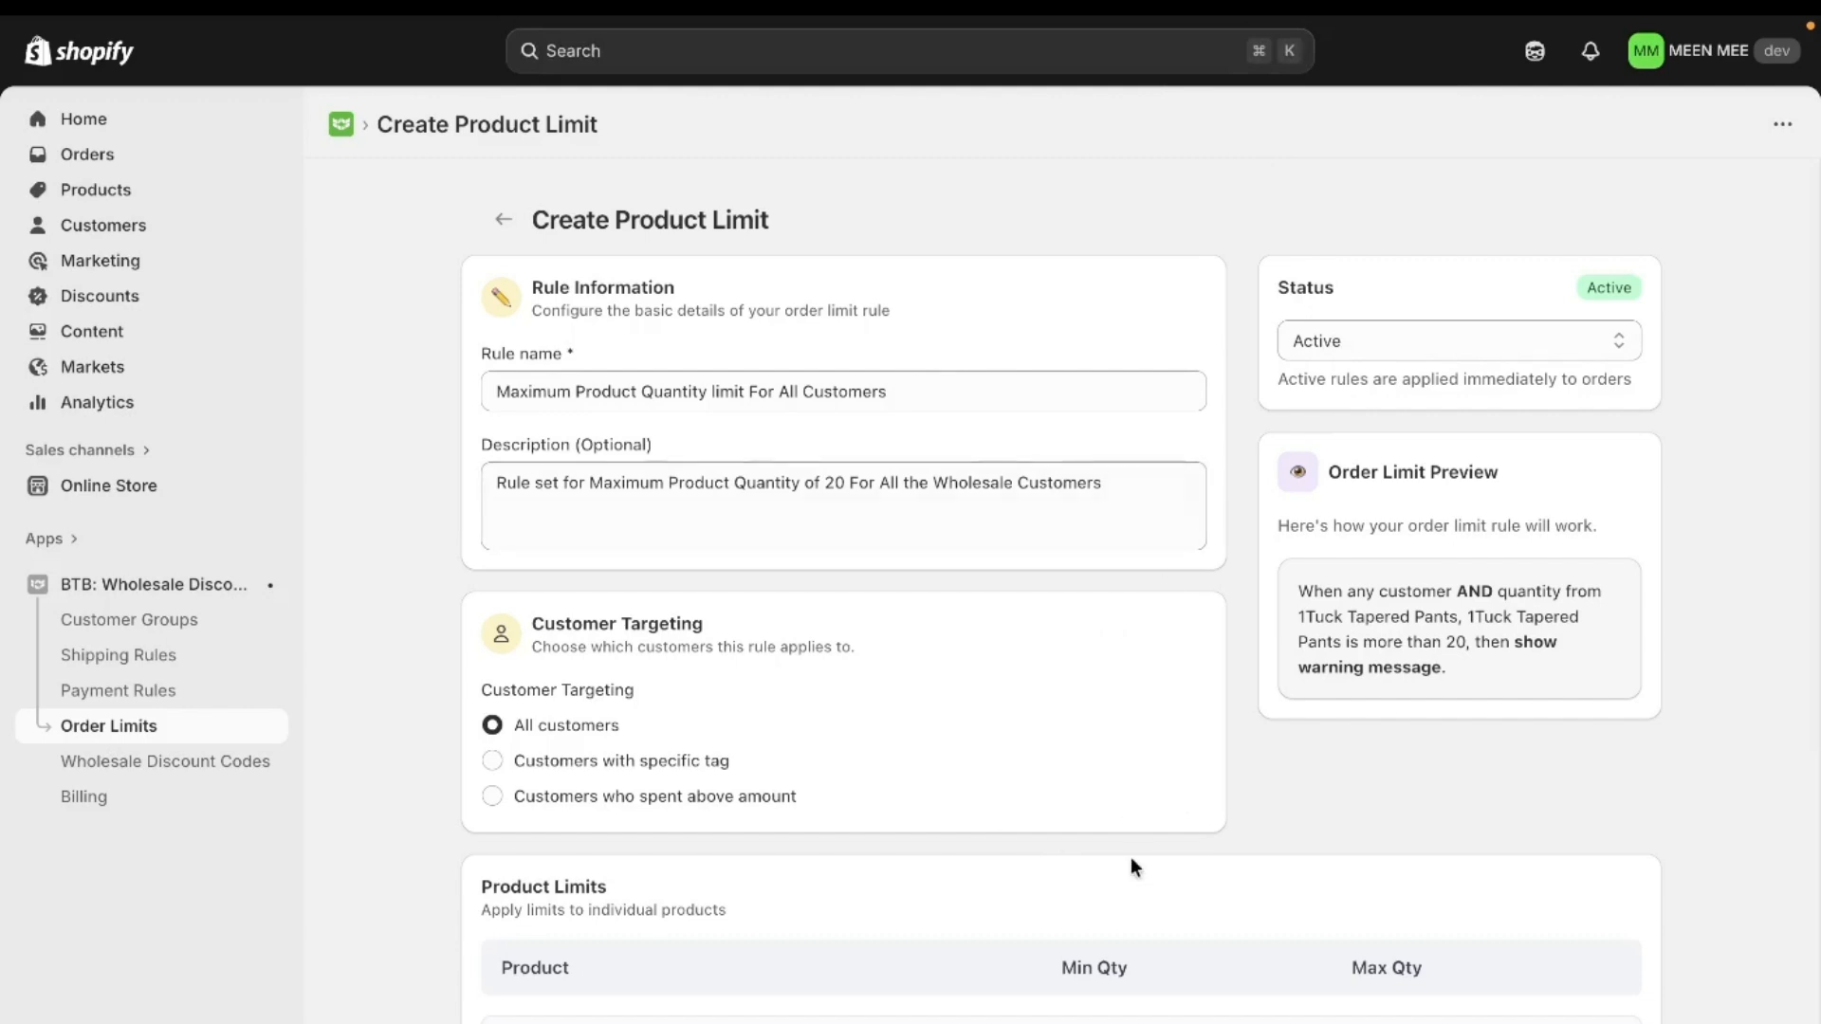
# - Switch to the online storefront and begin checkout for one Allied Down Hooded Blouson priced $348.00
pyautogui.moveTo(7, 493)
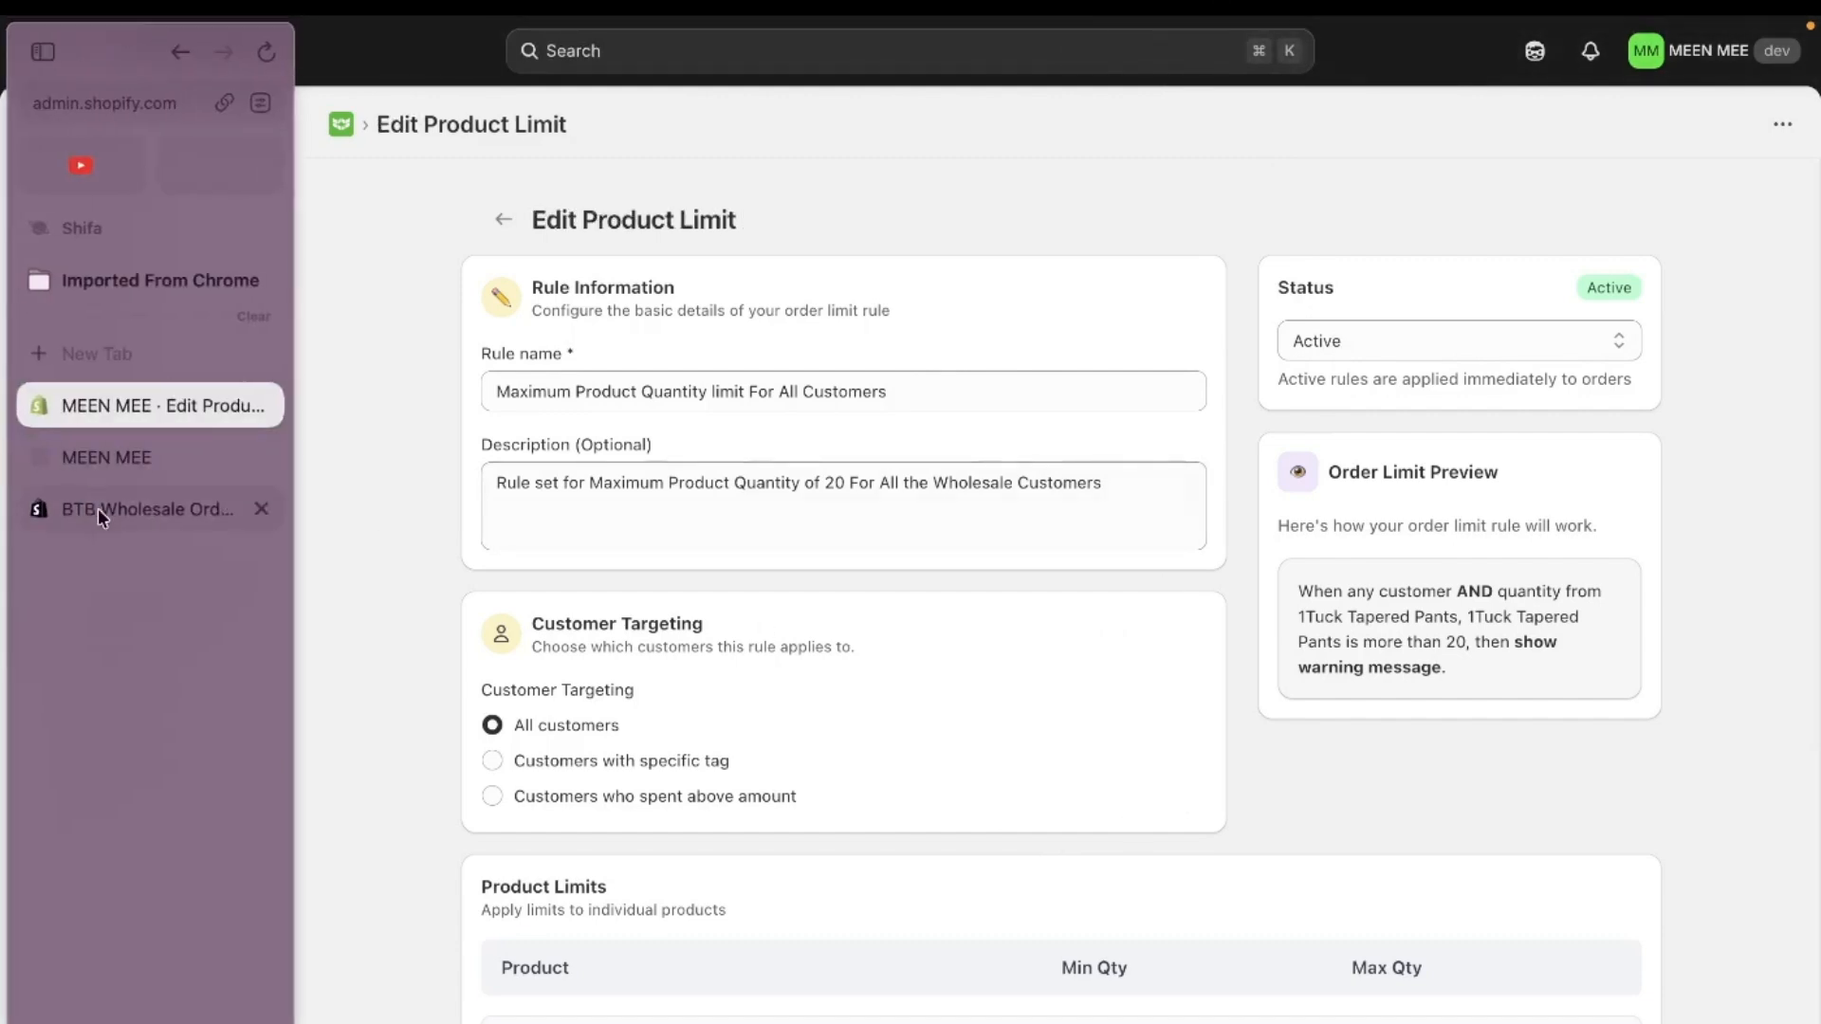
pyautogui.click(114, 459)
pyautogui.scroll(-7, 1009, 691)
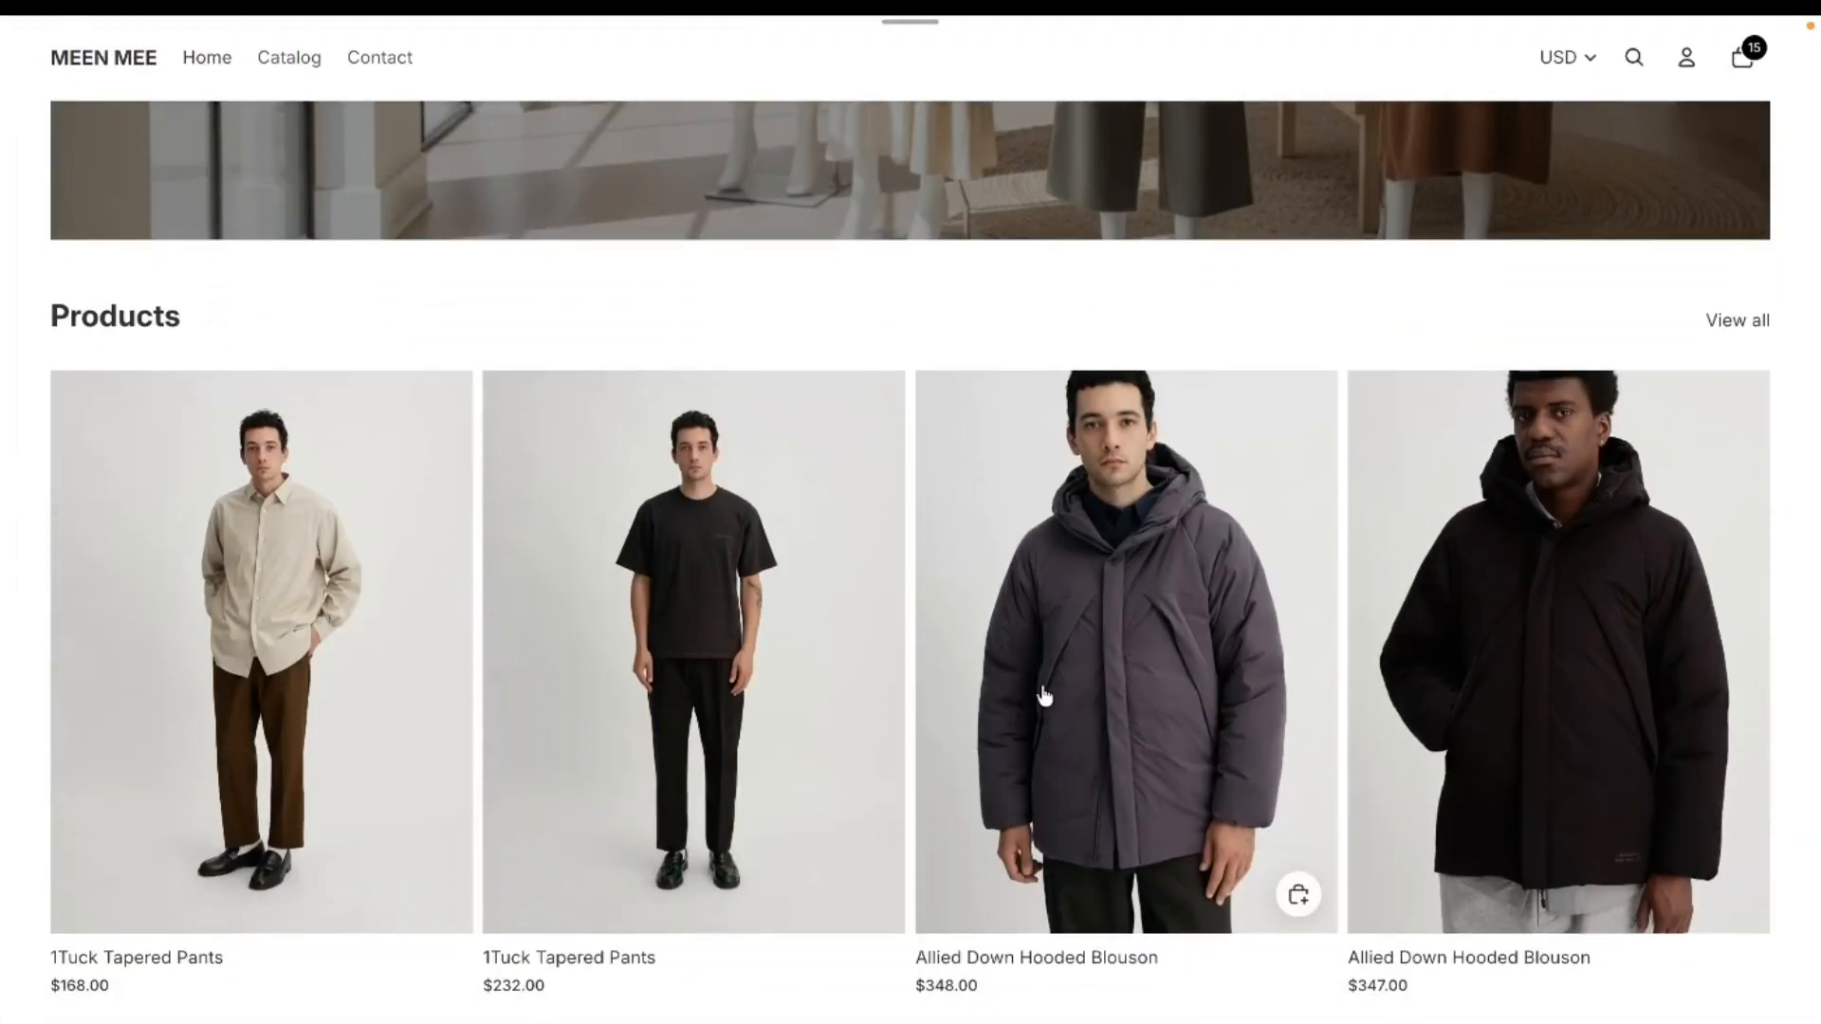
pyautogui.click(1044, 695)
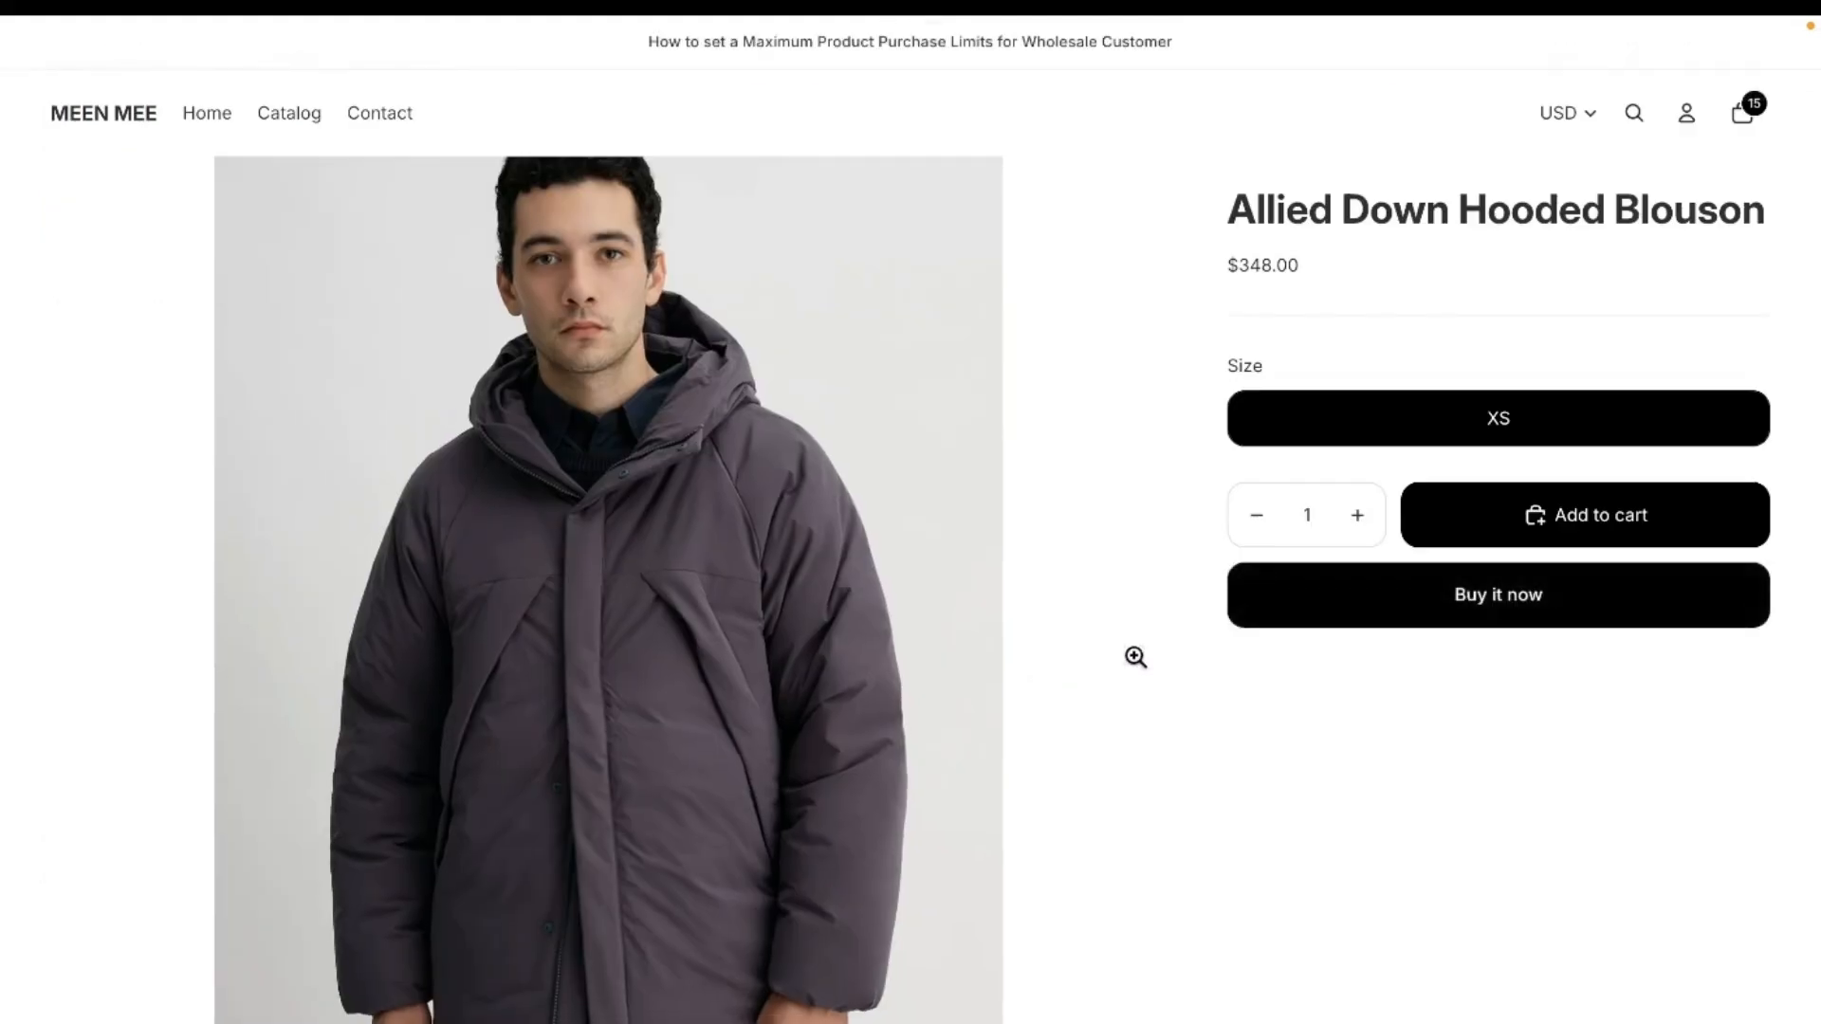
pyautogui.click(1343, 615)
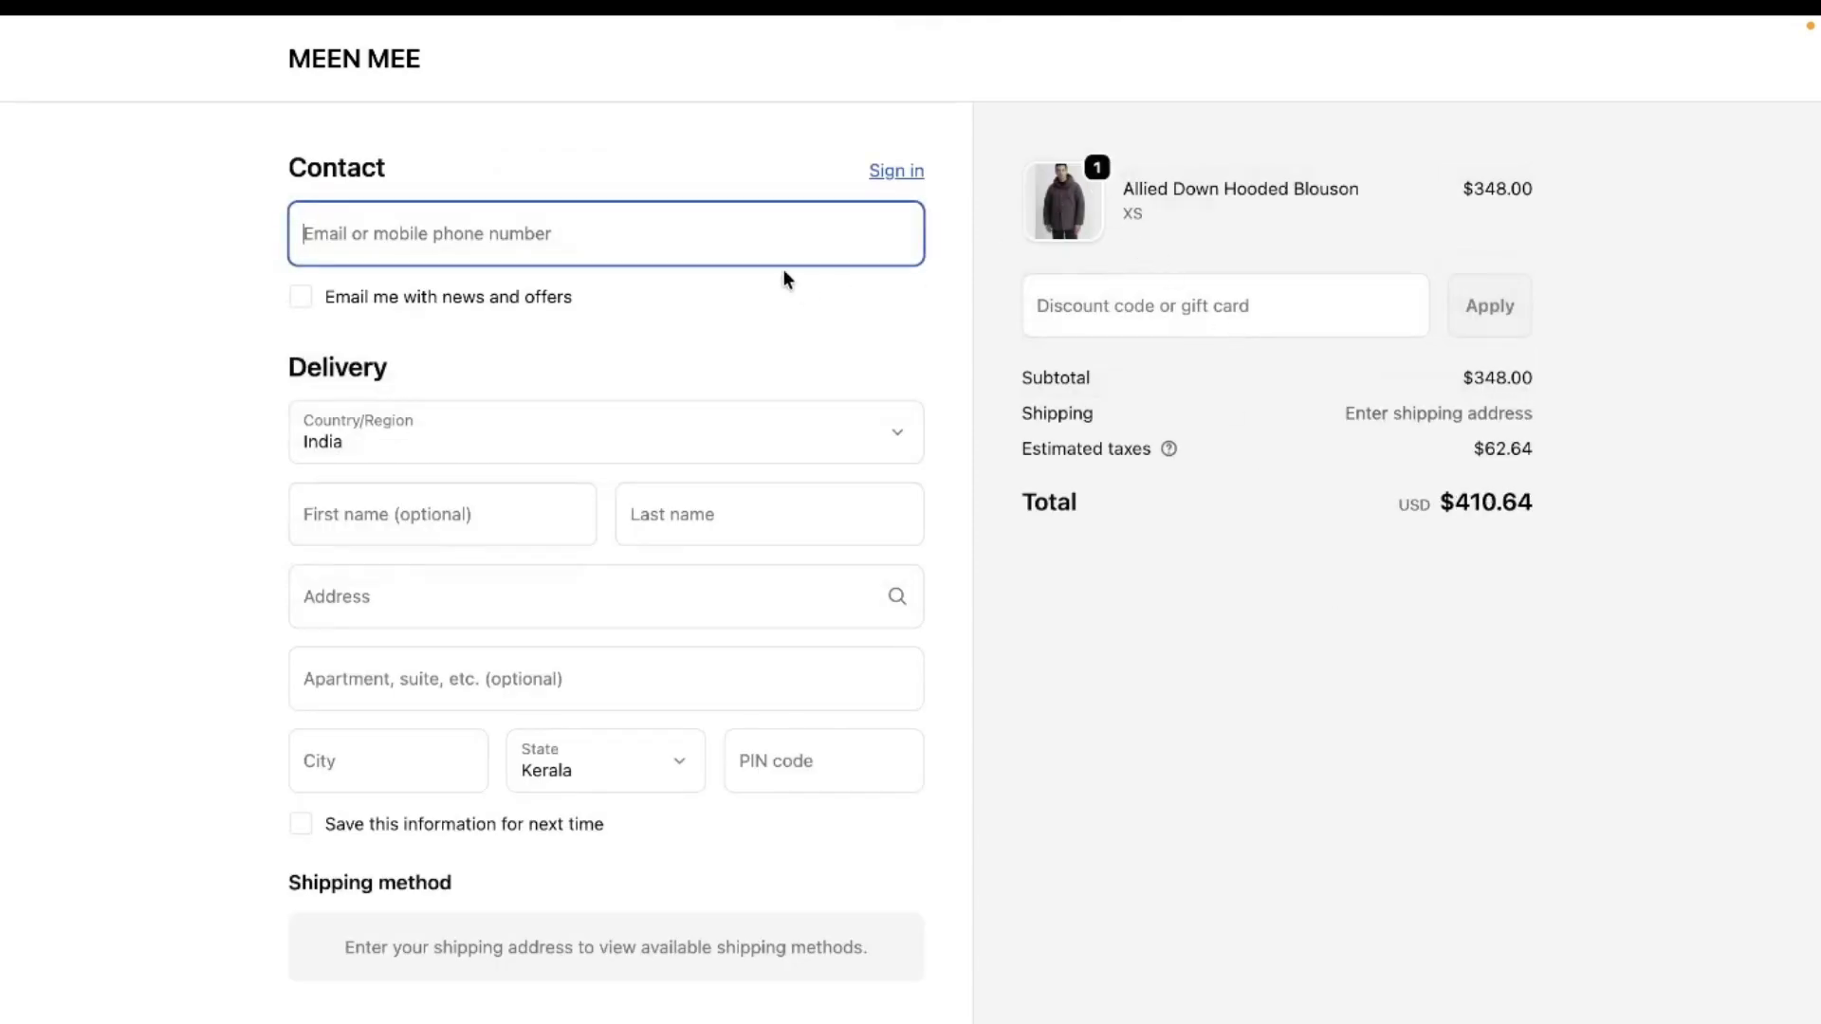
# - Return to the store, reopen the $348.00 Allied Down Hooded Blouson, and begin checkout with quantity 30
pyautogui.click(400, 70)
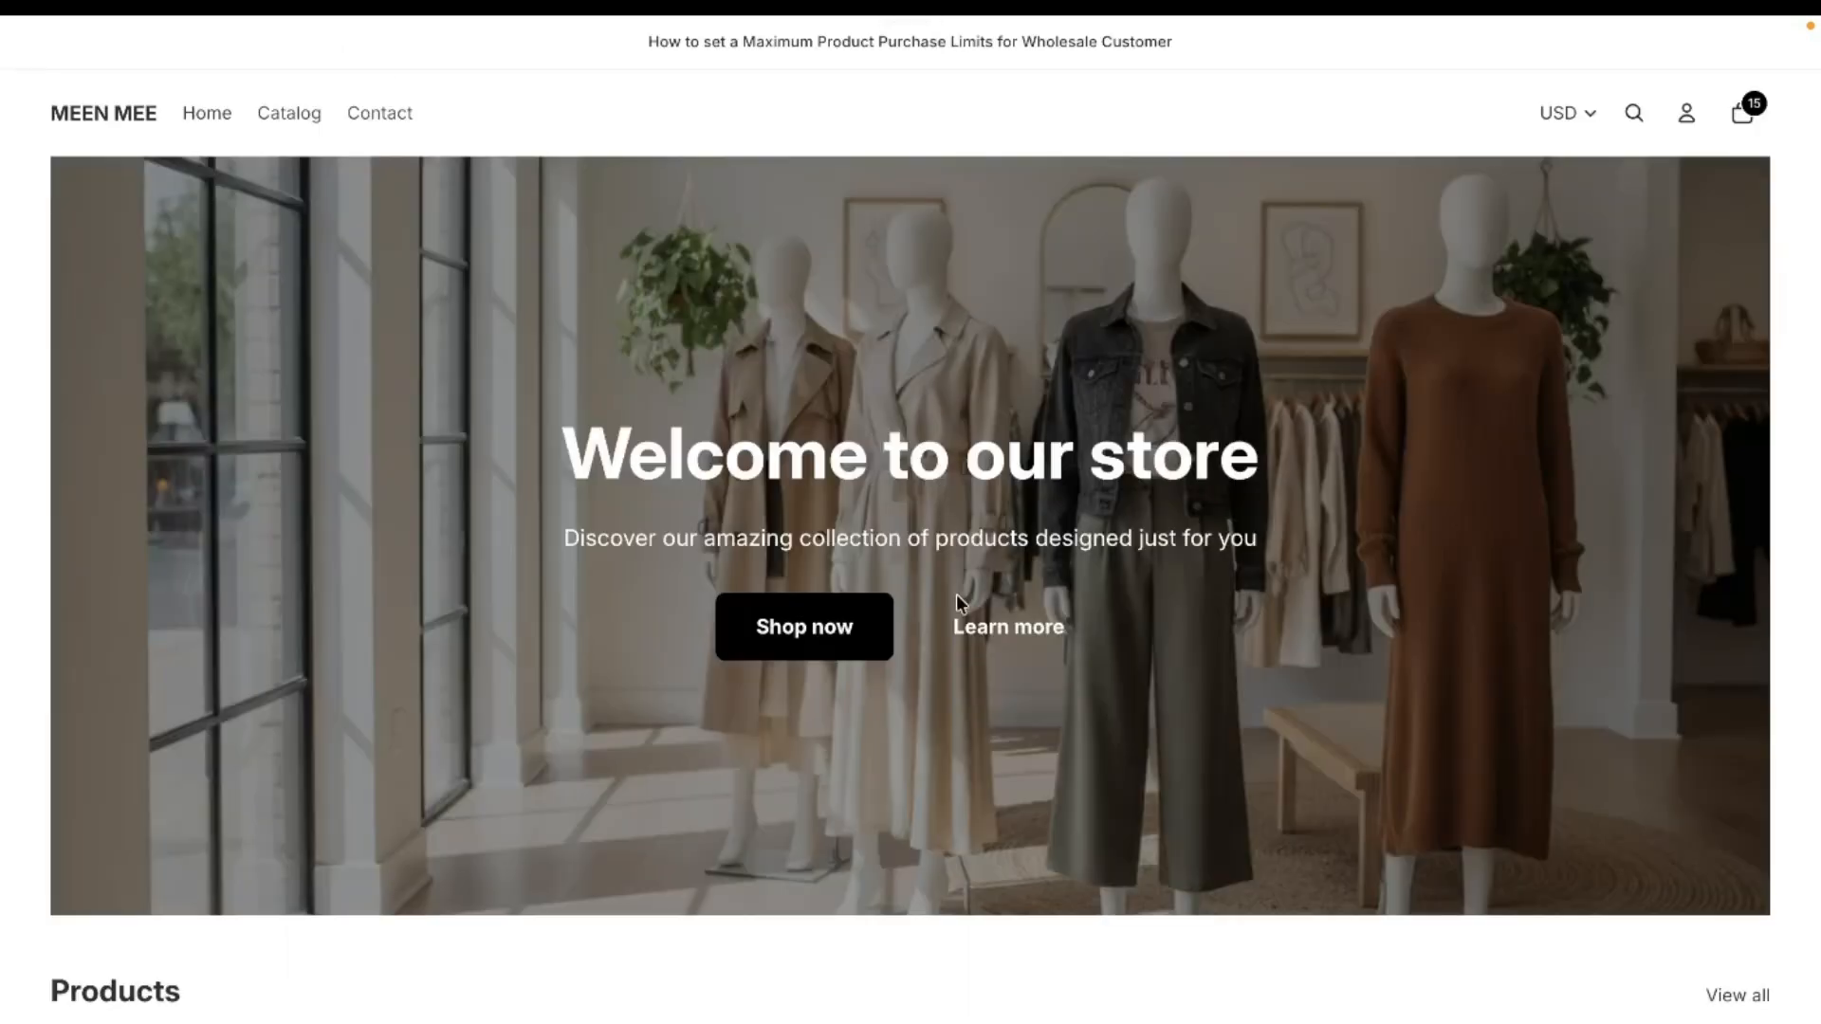
pyautogui.scroll(-4, 986, 750)
pyautogui.click(1137, 931)
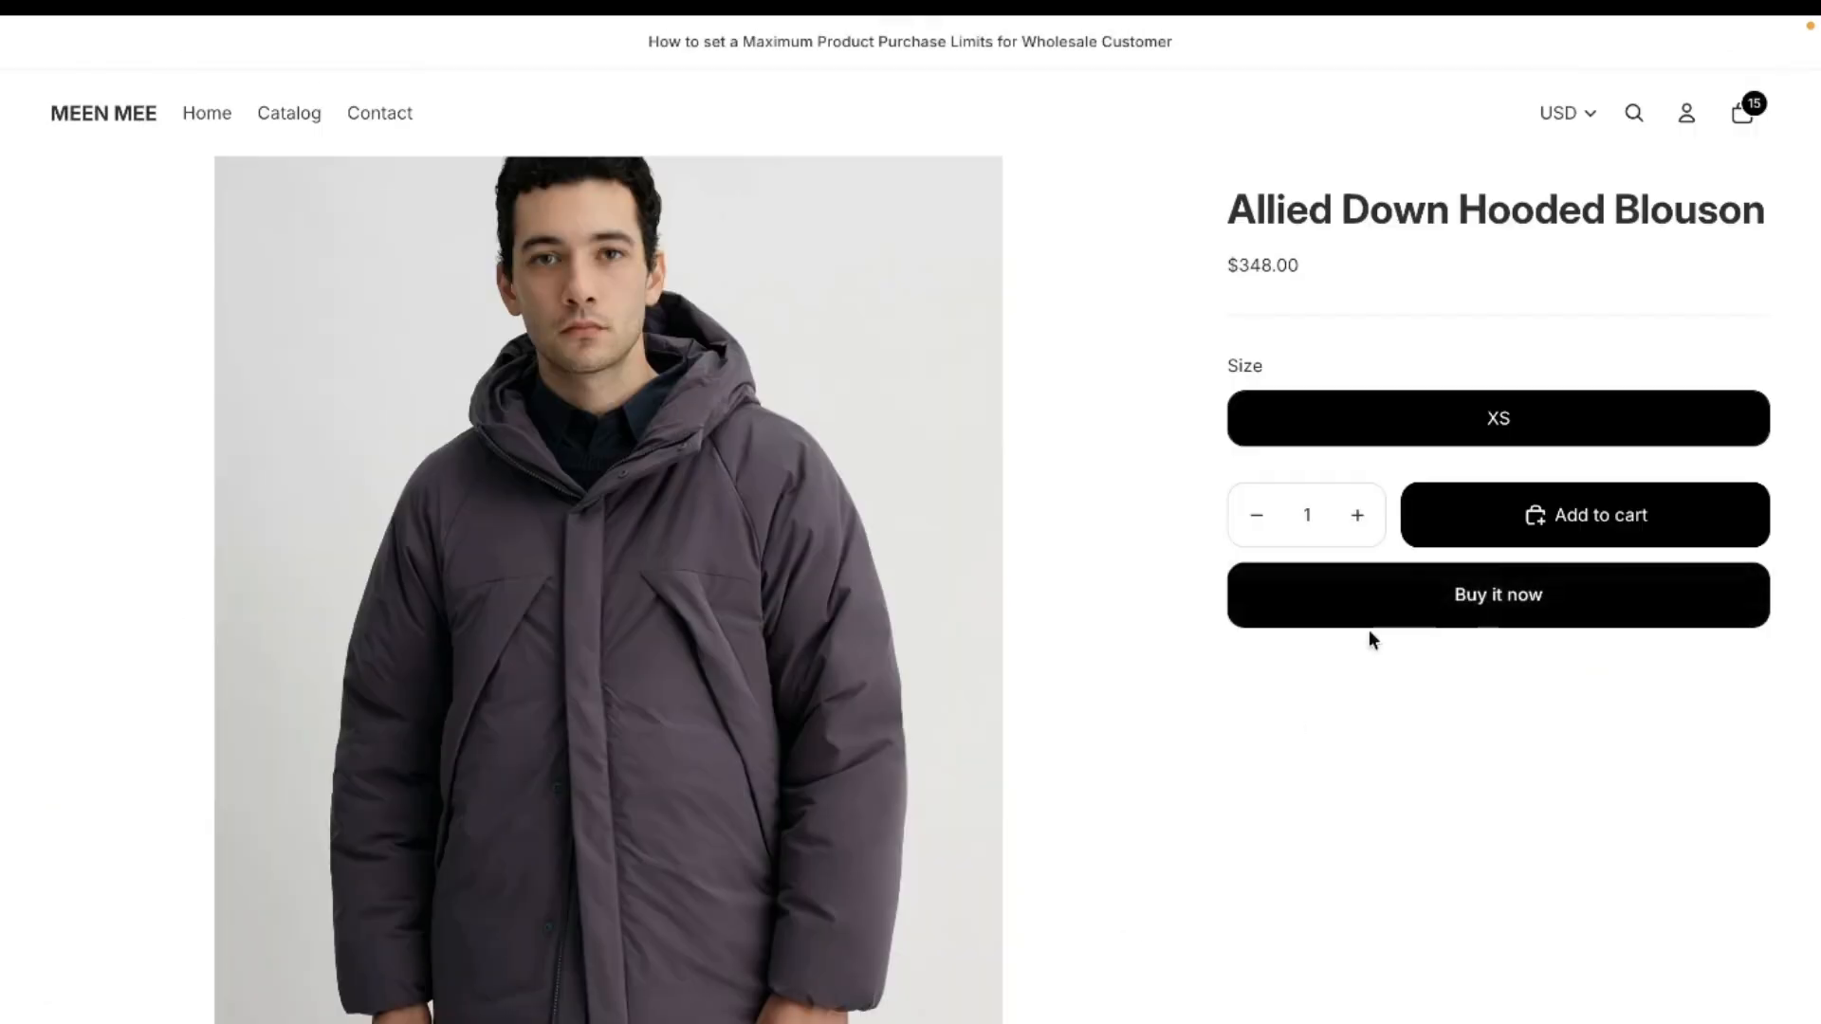
pyautogui.click(1360, 518)
pyautogui.click(1360, 518)
pyautogui.click(1360, 518)
pyautogui.click(1360, 518)
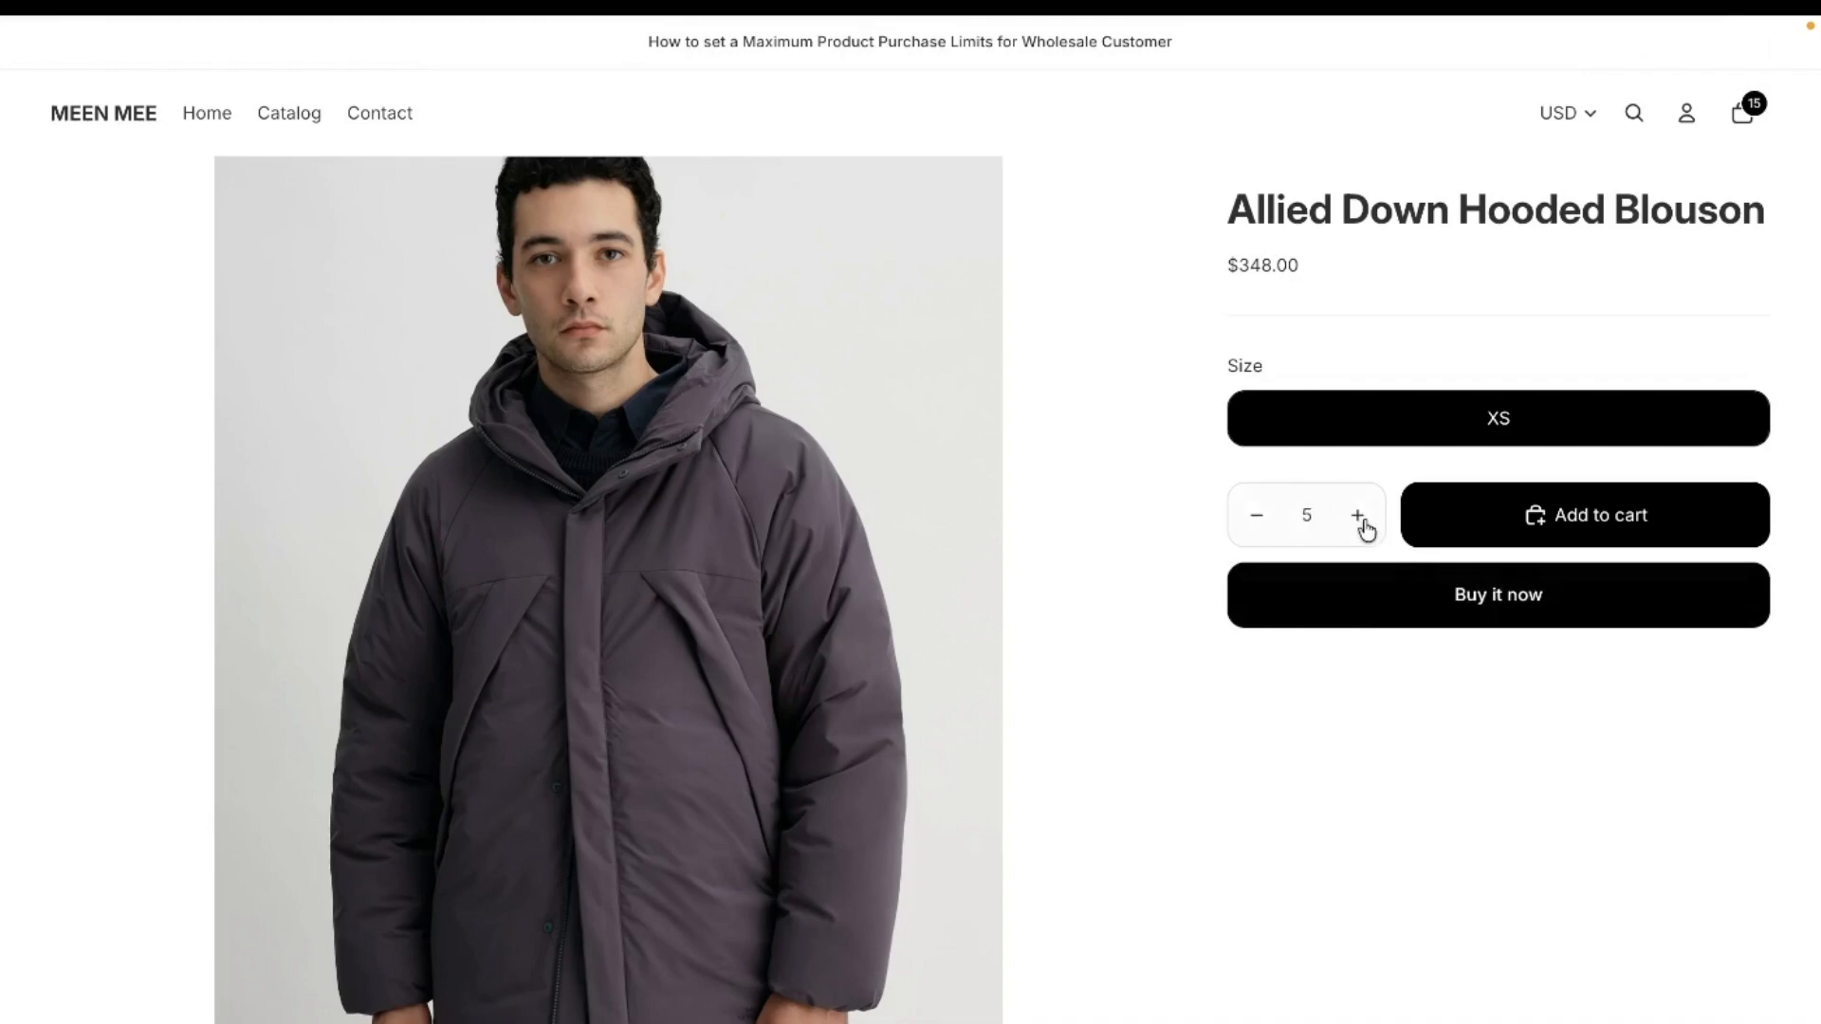
pyautogui.click(1309, 515)
pyautogui.press('BackSpace')
pyautogui.write('30')
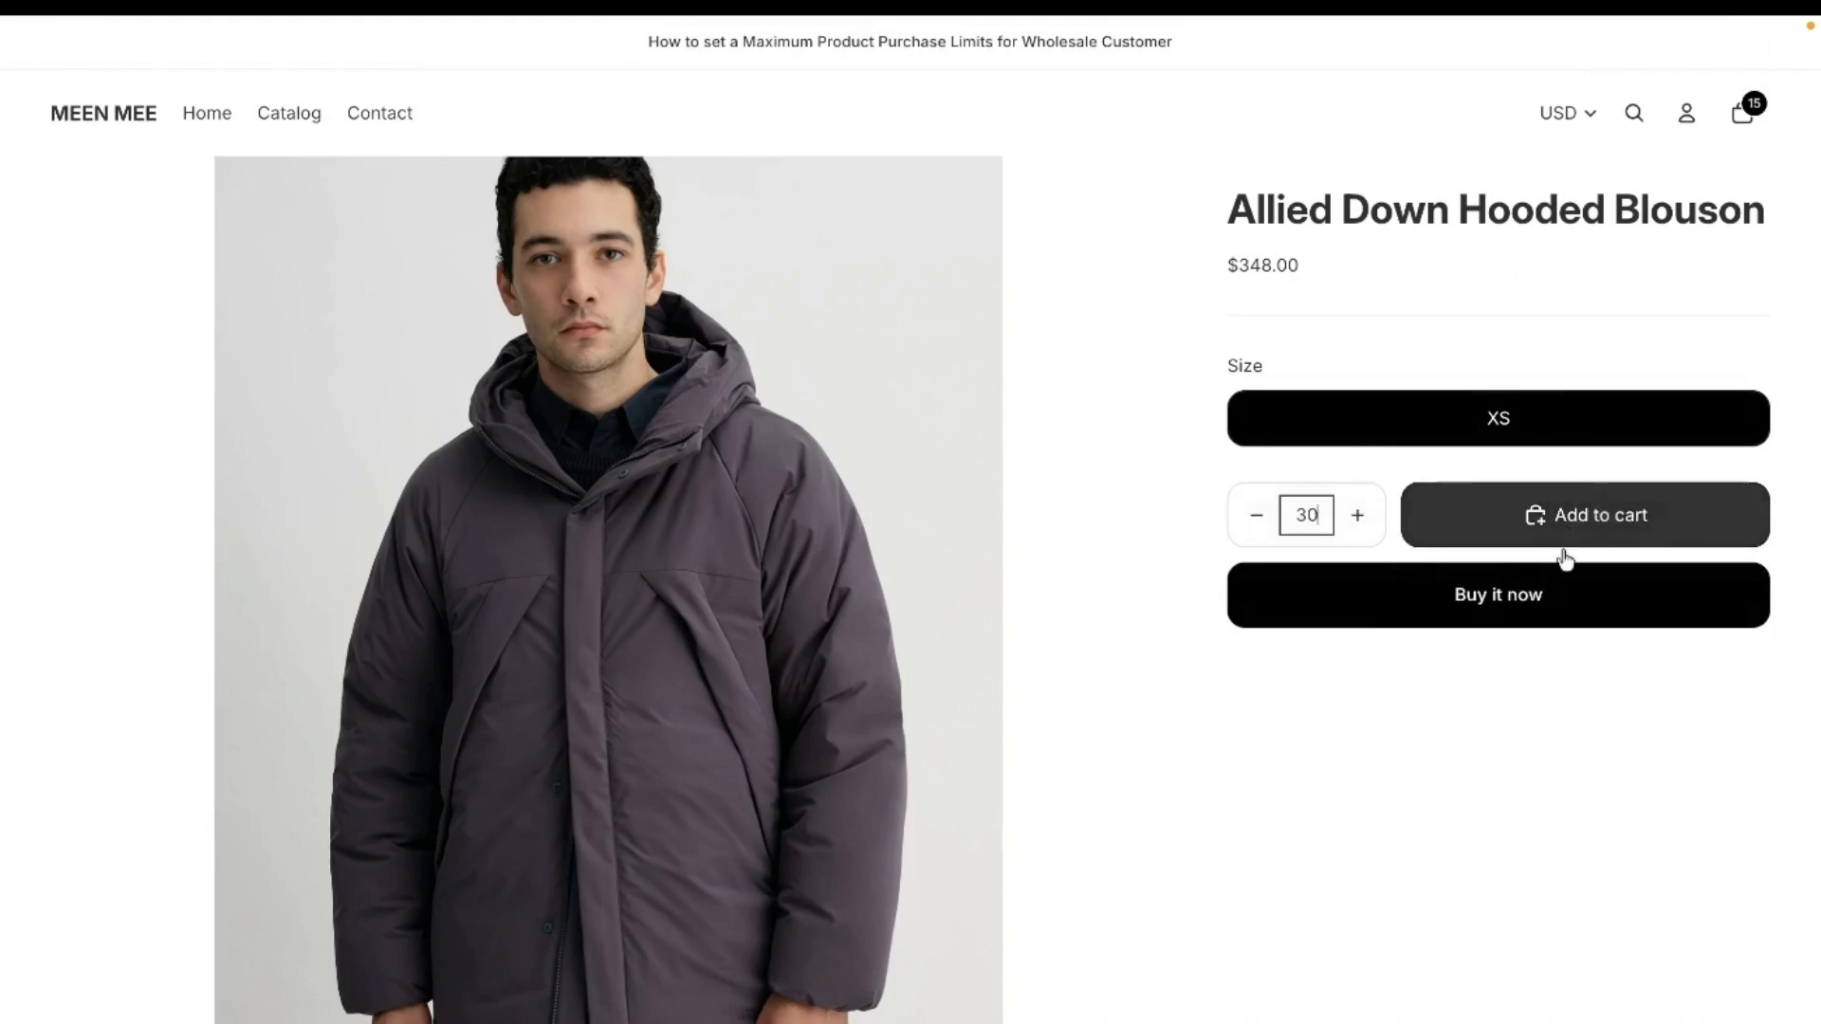
pyautogui.click(1524, 607)
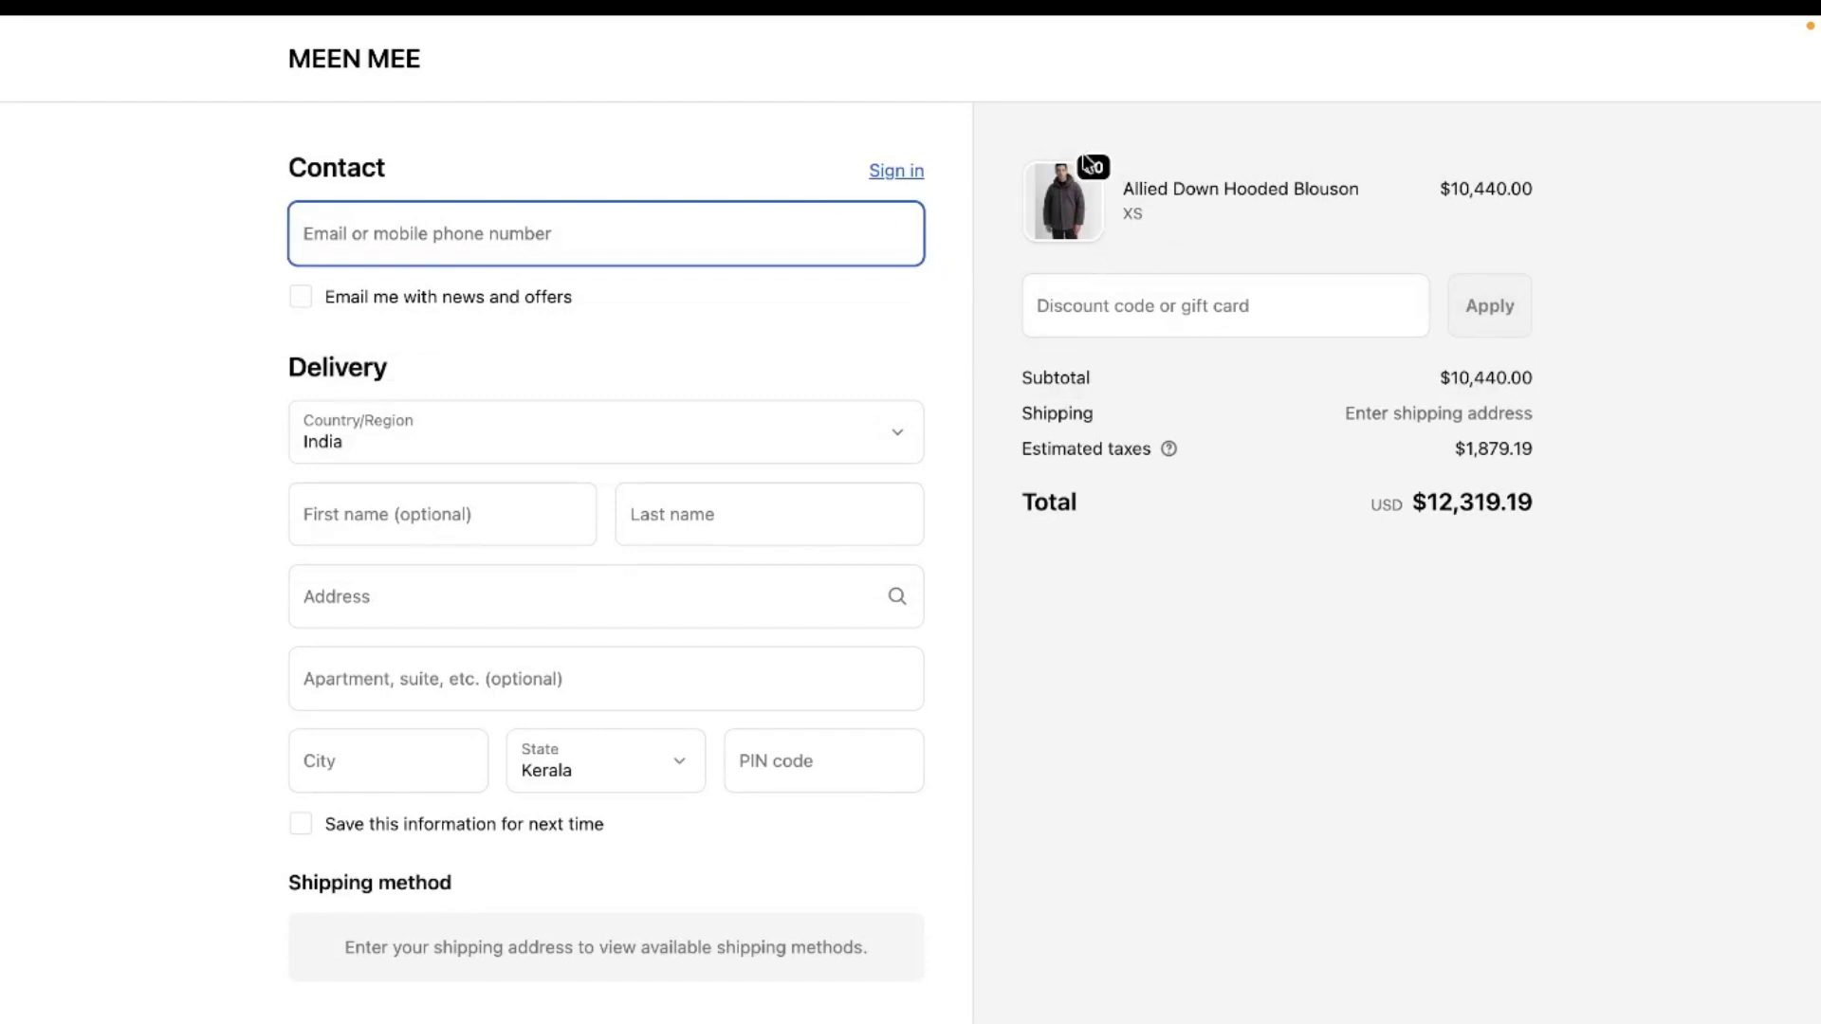
# - Return to the store, set the cart quantity of 1Tuck Tapered Pants to 30, and proceed to checkout
pyautogui.click(395, 67)
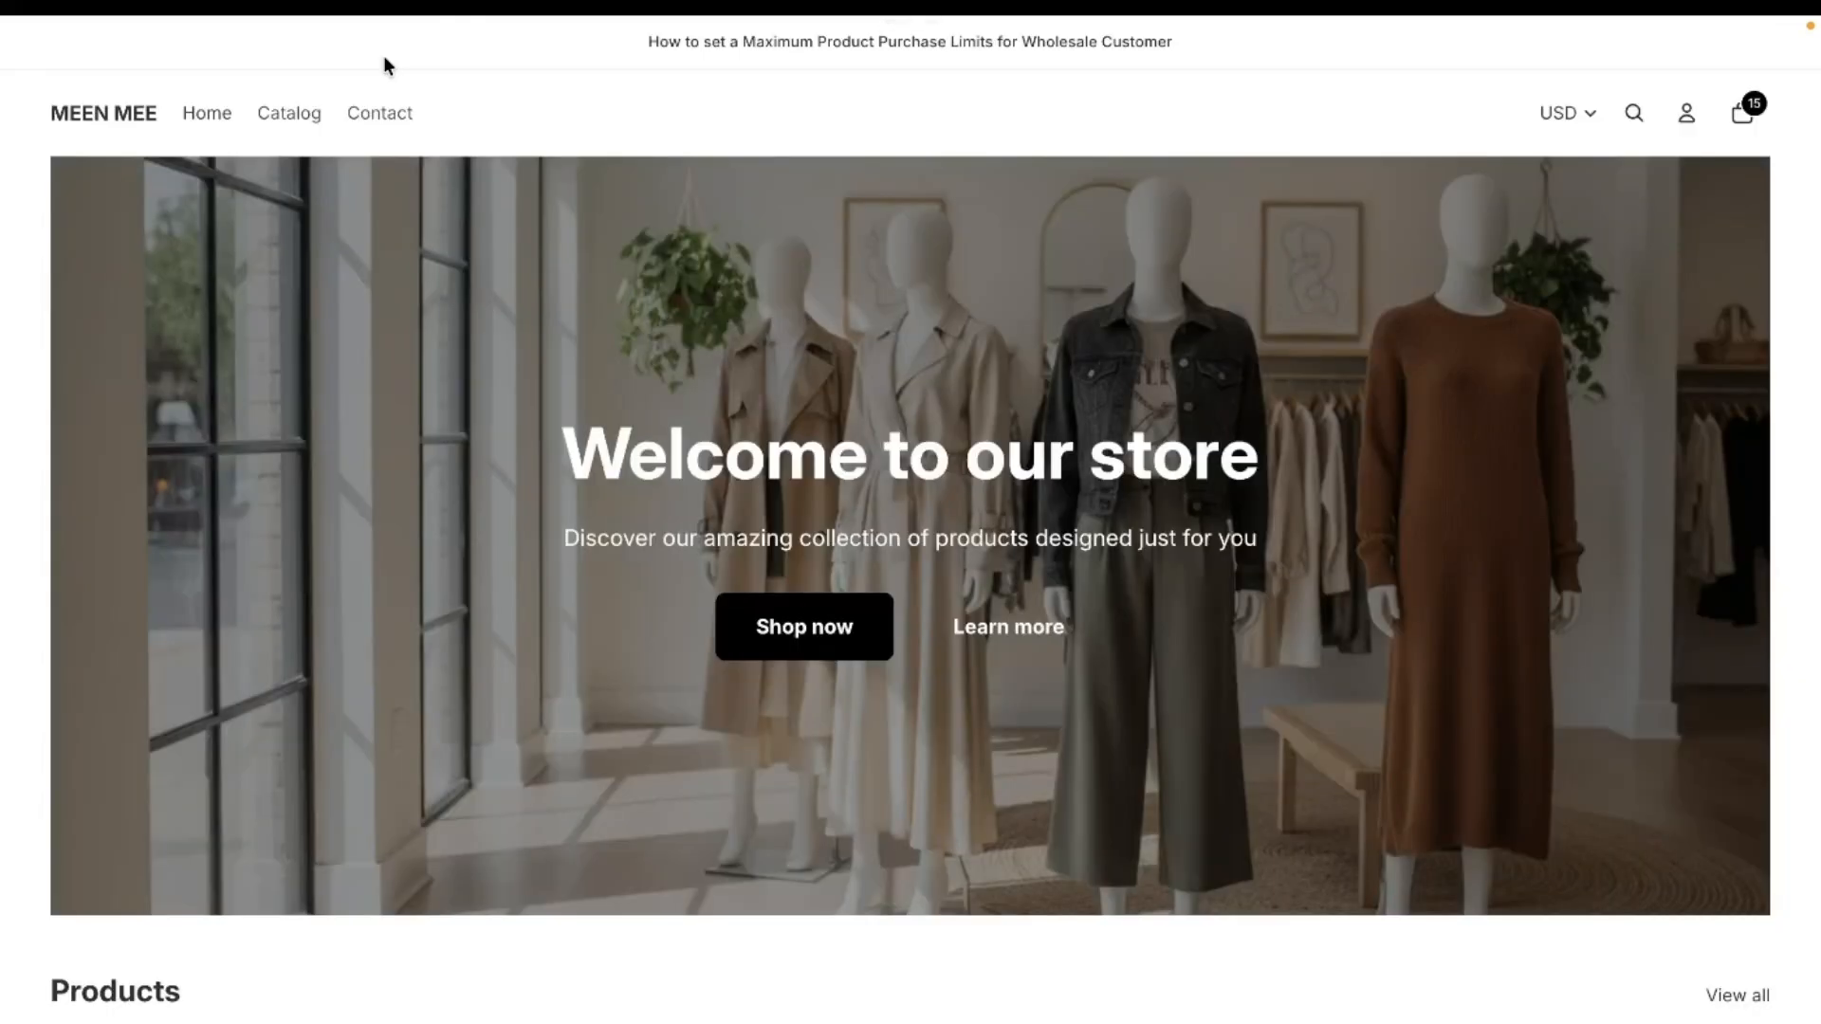
pyautogui.scroll(-6, 881, 636)
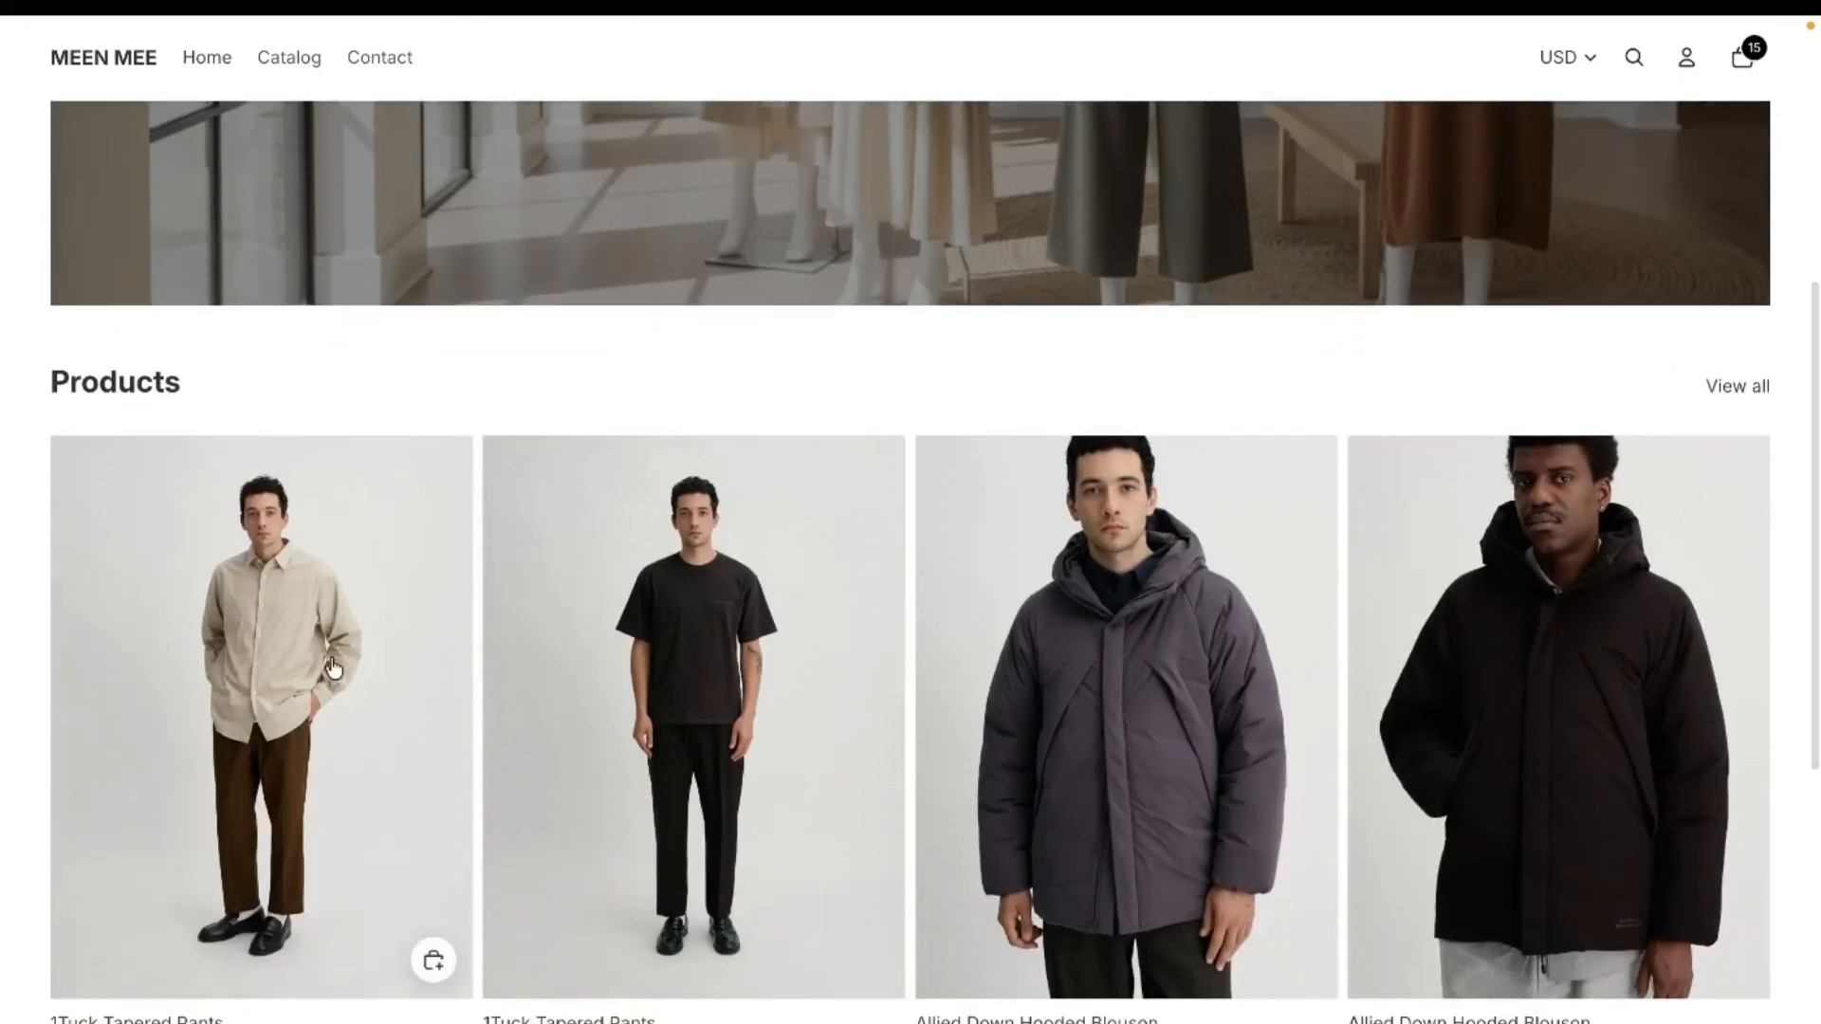
pyautogui.doubleClick(1751, 45)
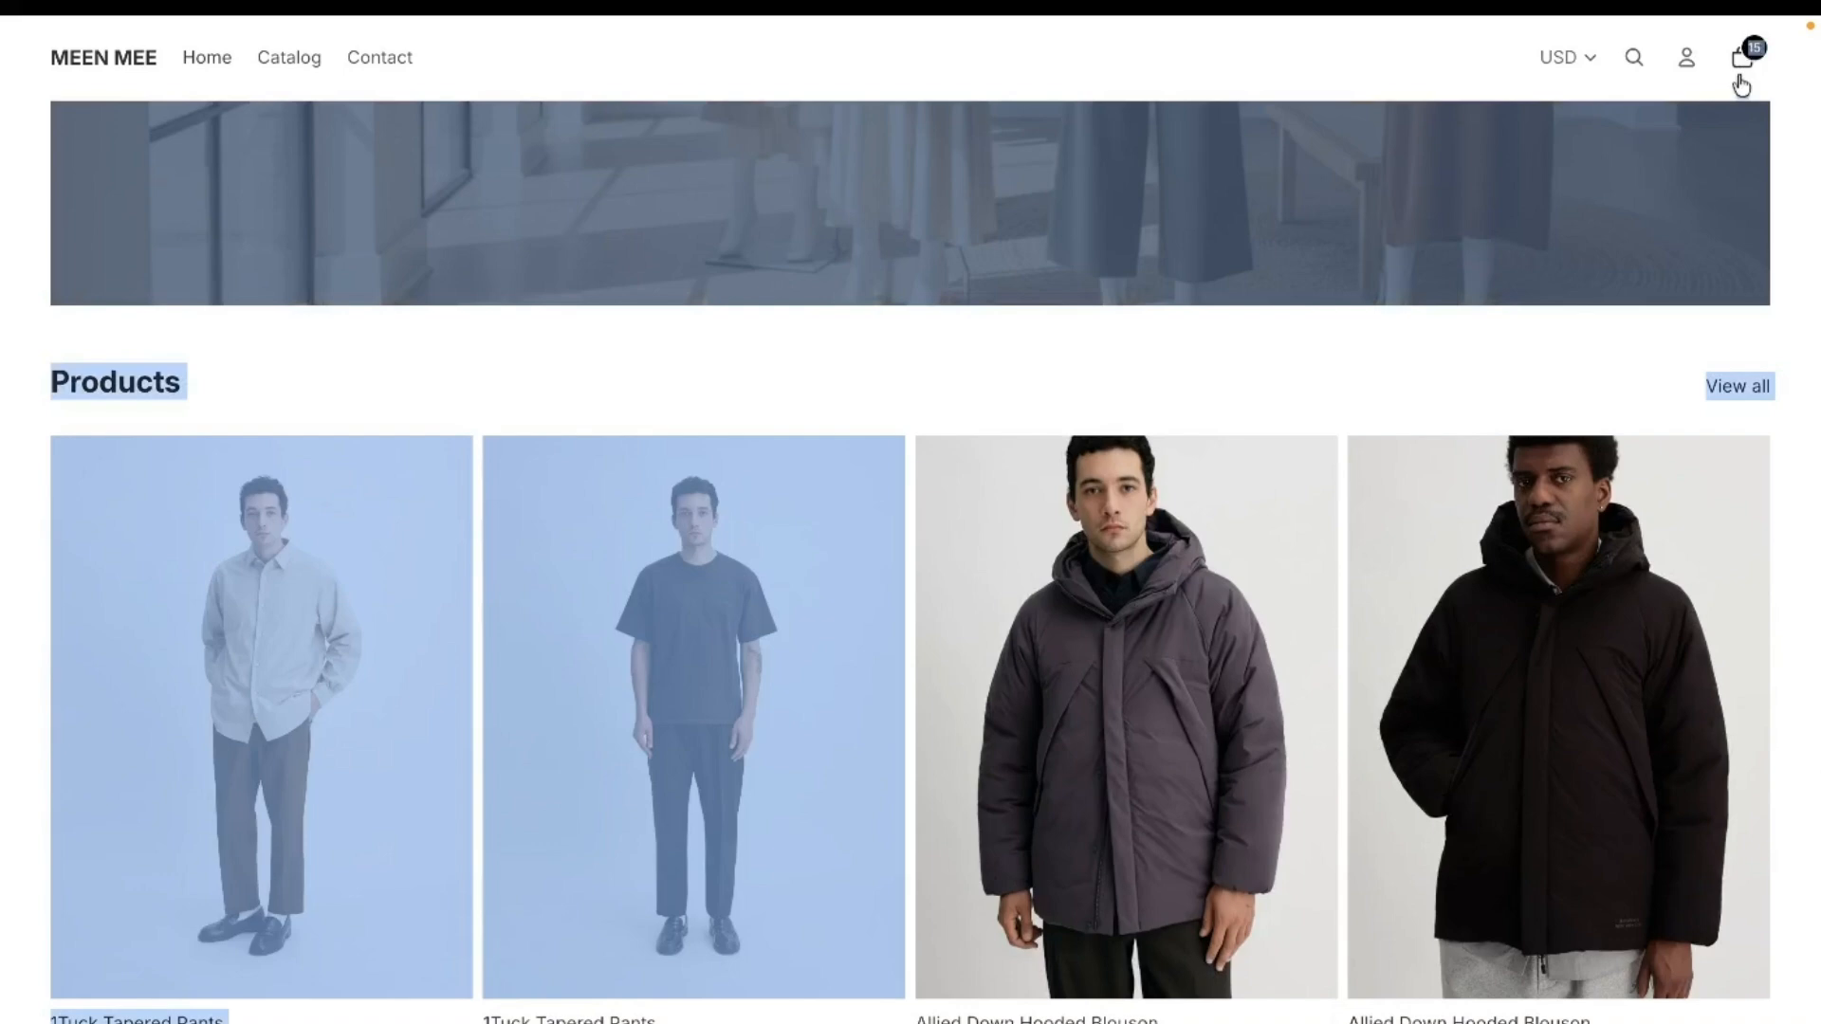
pyautogui.click(1743, 69)
pyautogui.click(1565, 438)
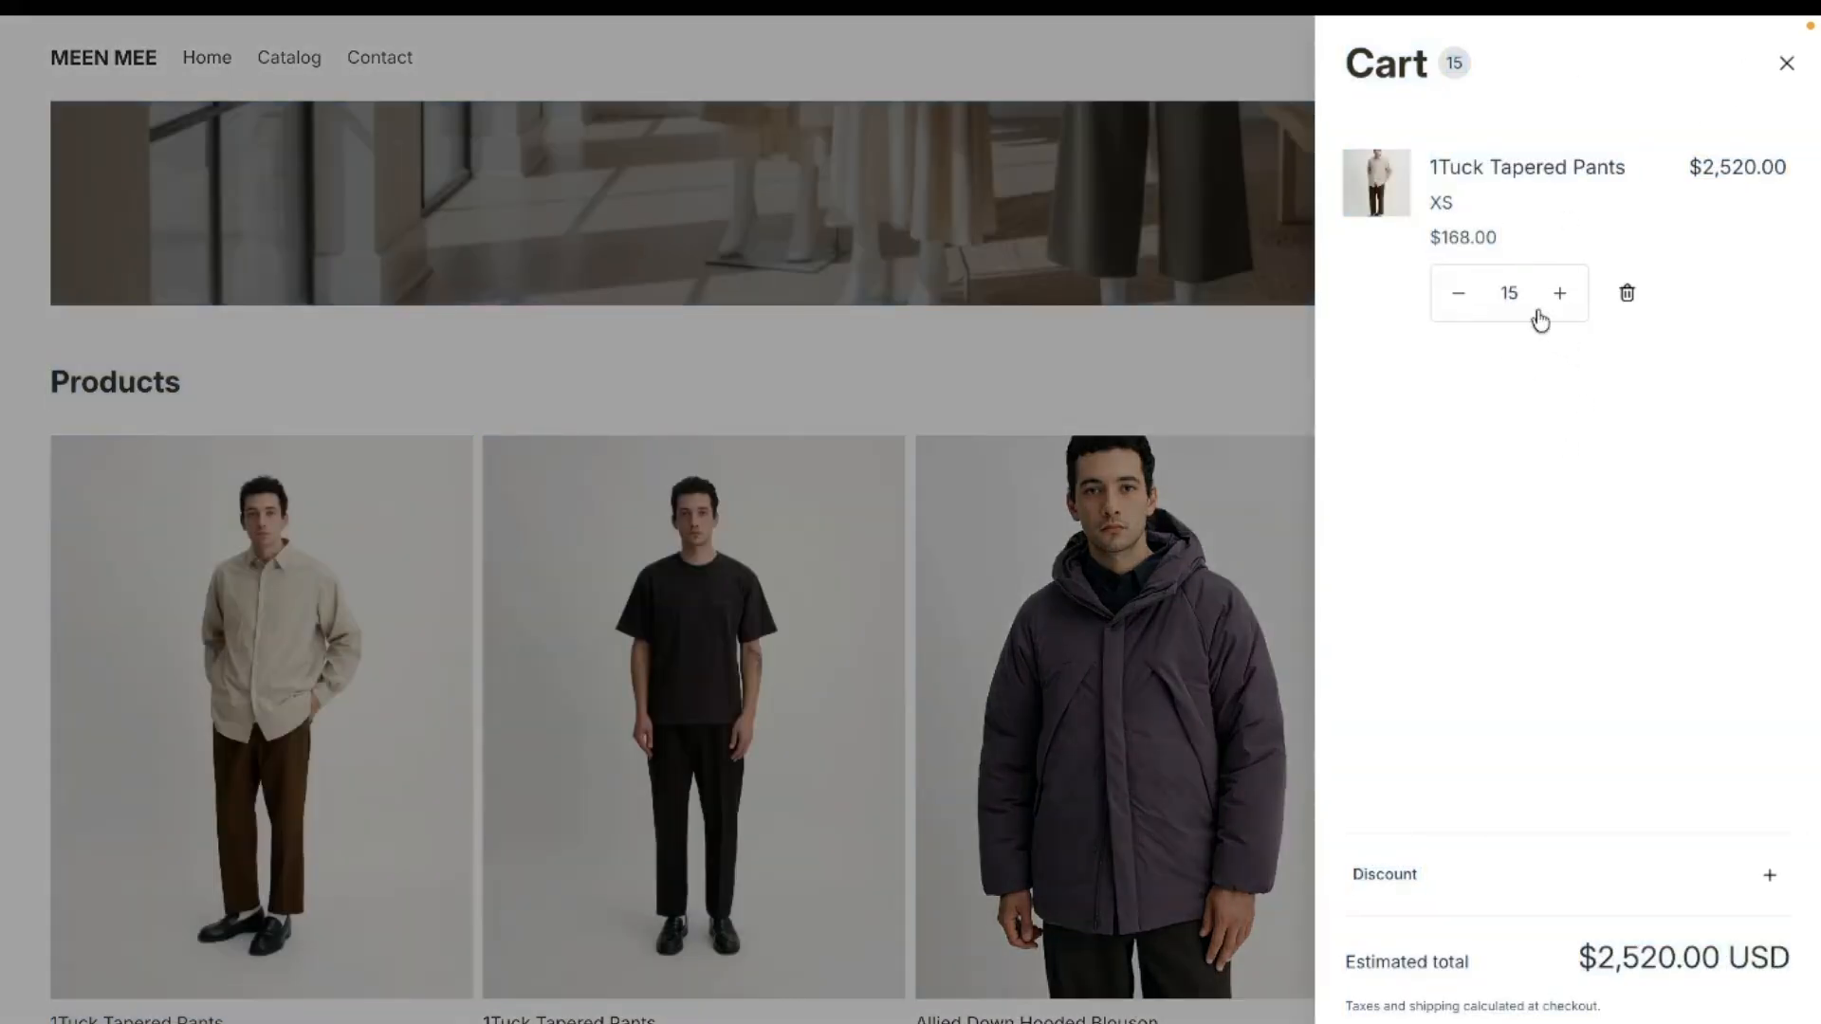
pyautogui.doubleClick(1511, 292)
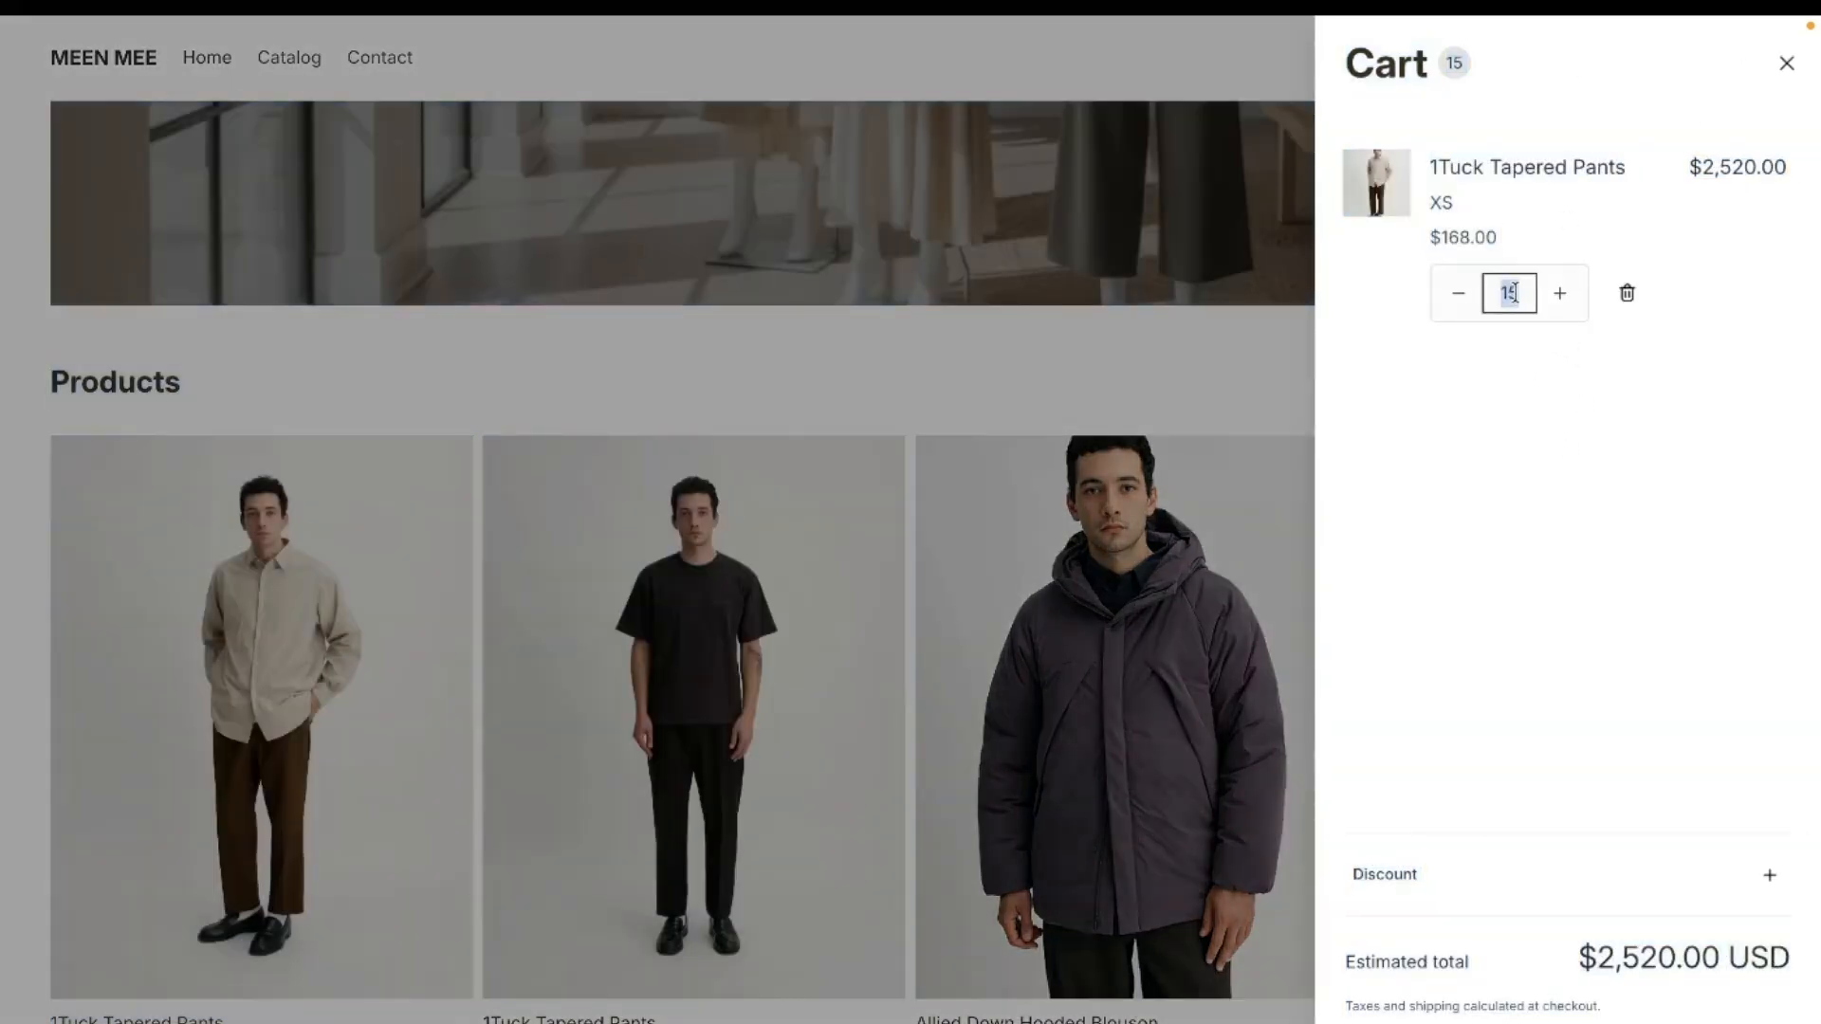
pyautogui.write('30')
pyautogui.press('Return')
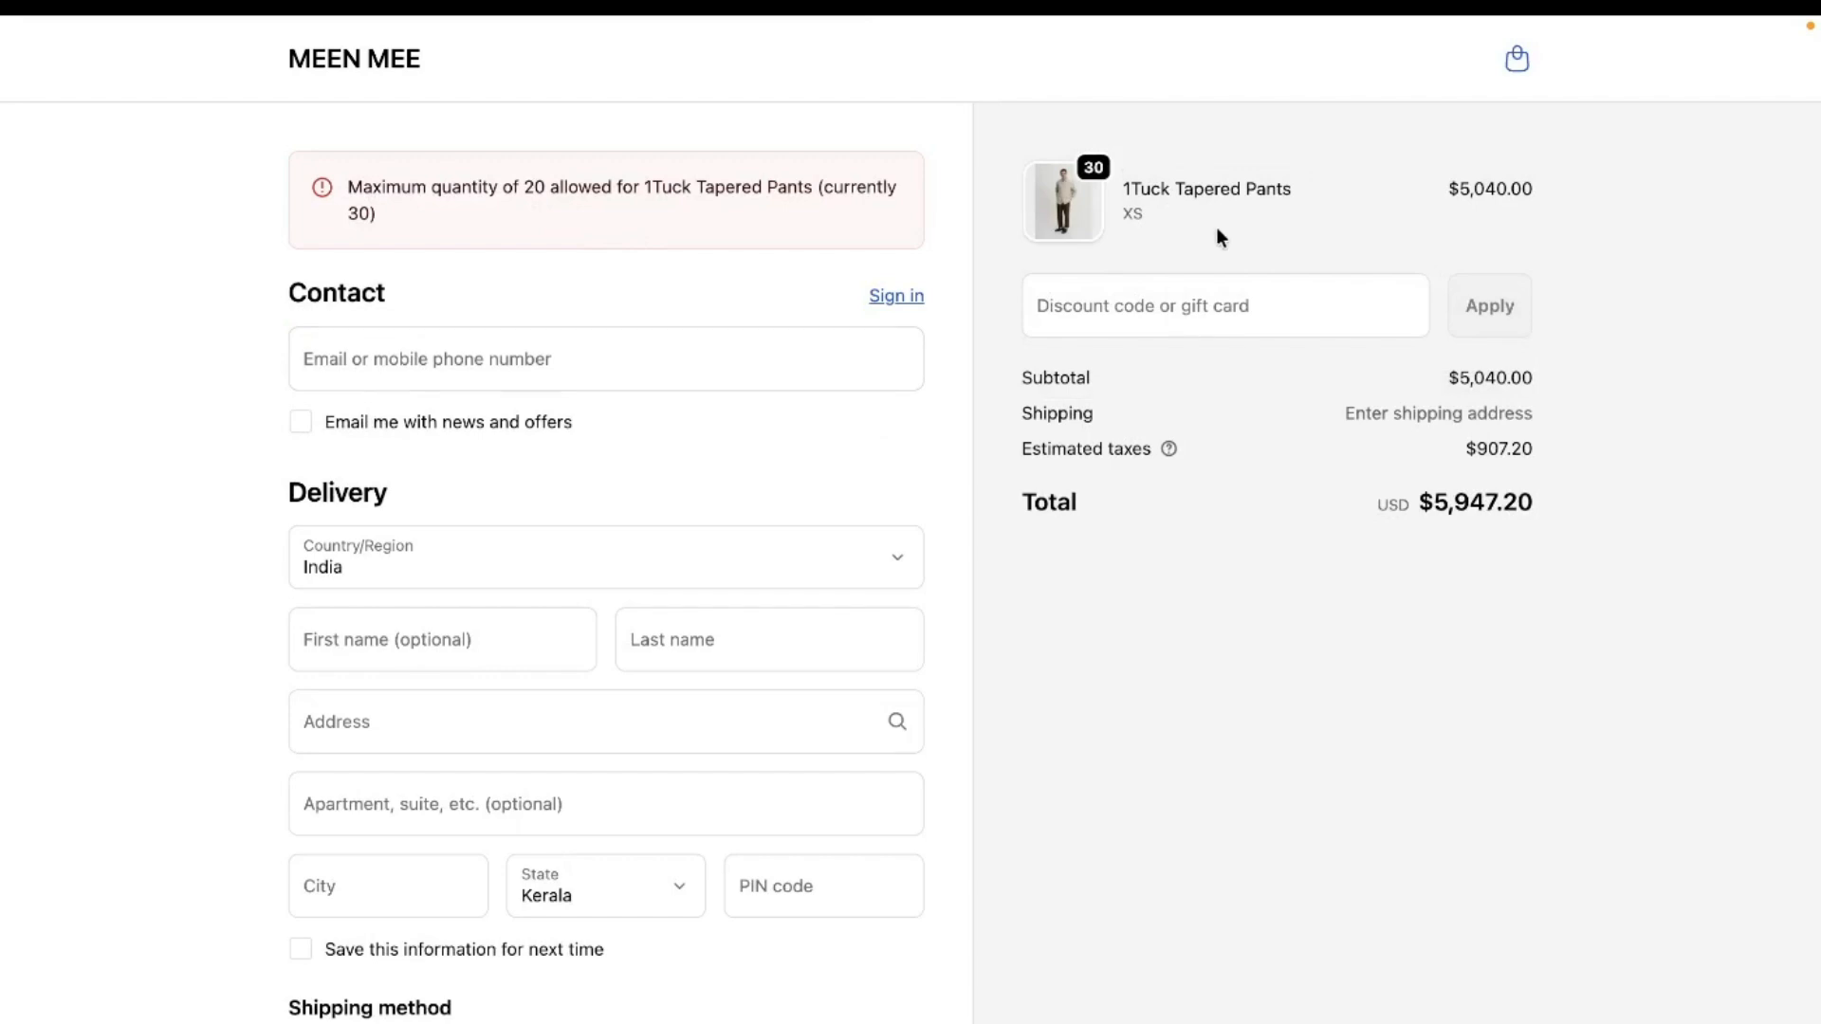
# - Go back to the cart, set the 1Tuck Tapered Pants quantity to 15, and proceed to checkout
pyautogui.click(1516, 59)
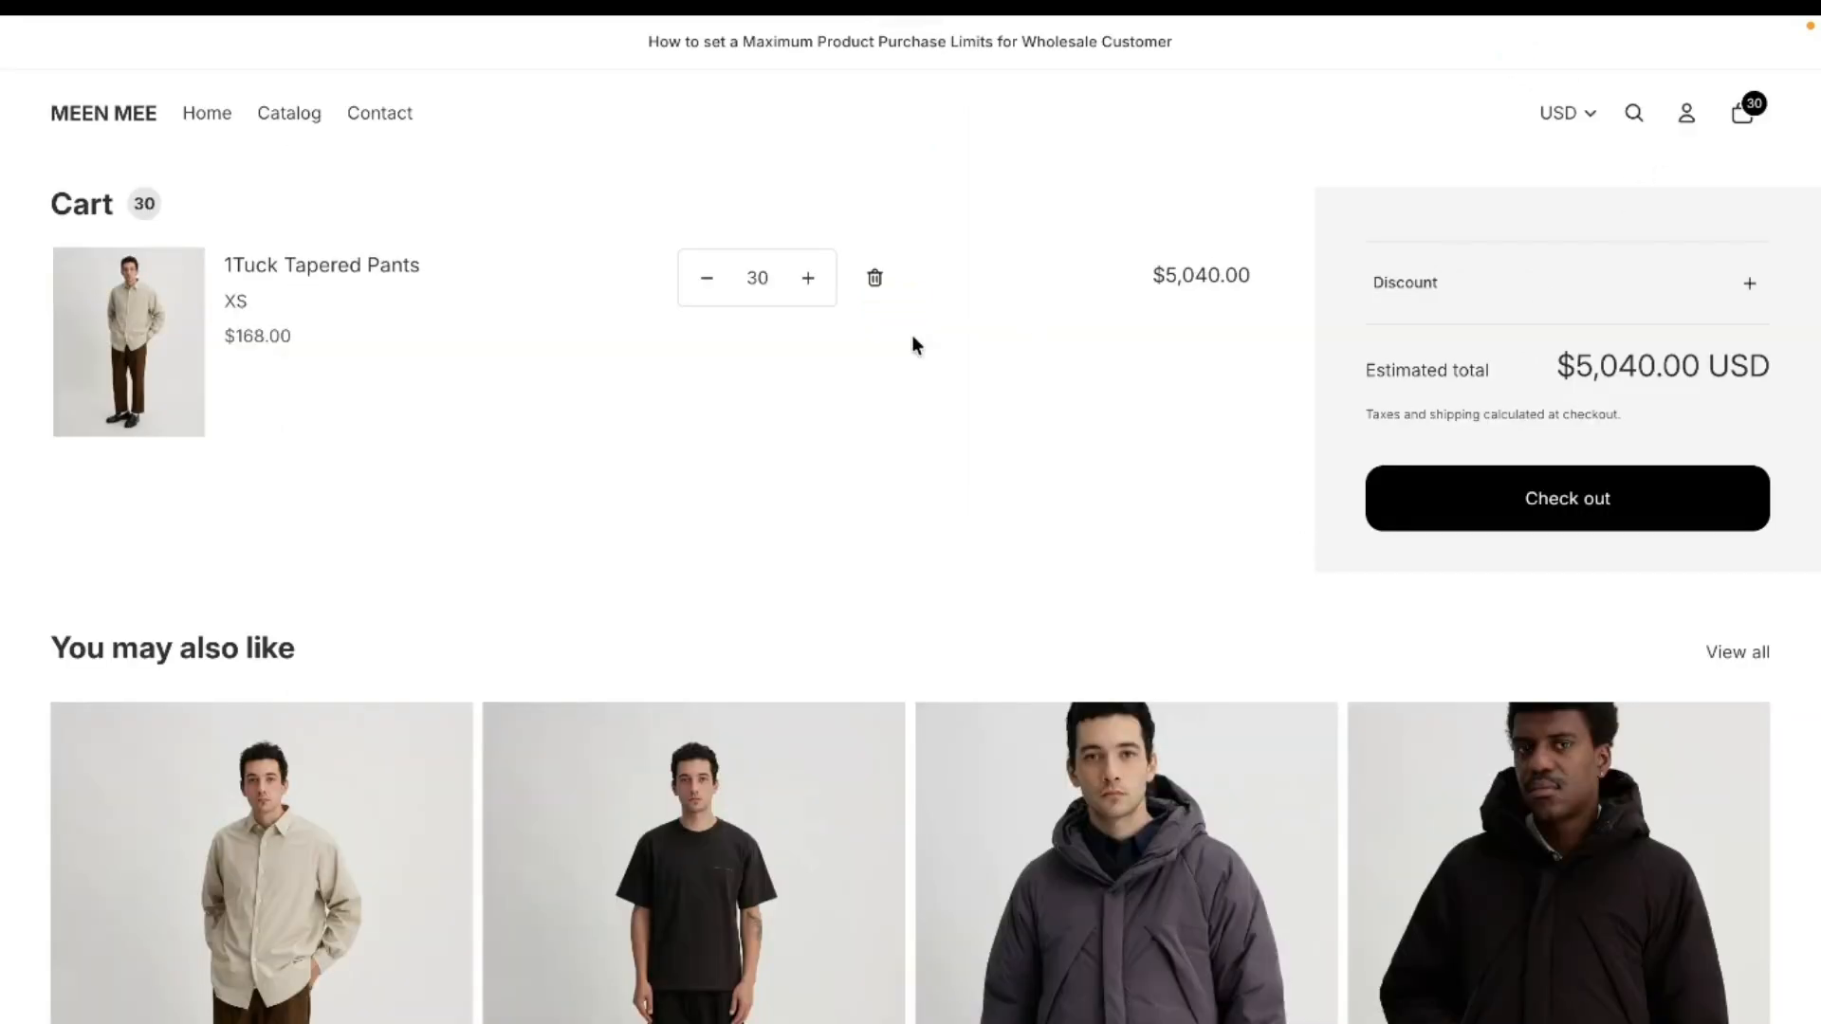
pyautogui.doubleClick(771, 282)
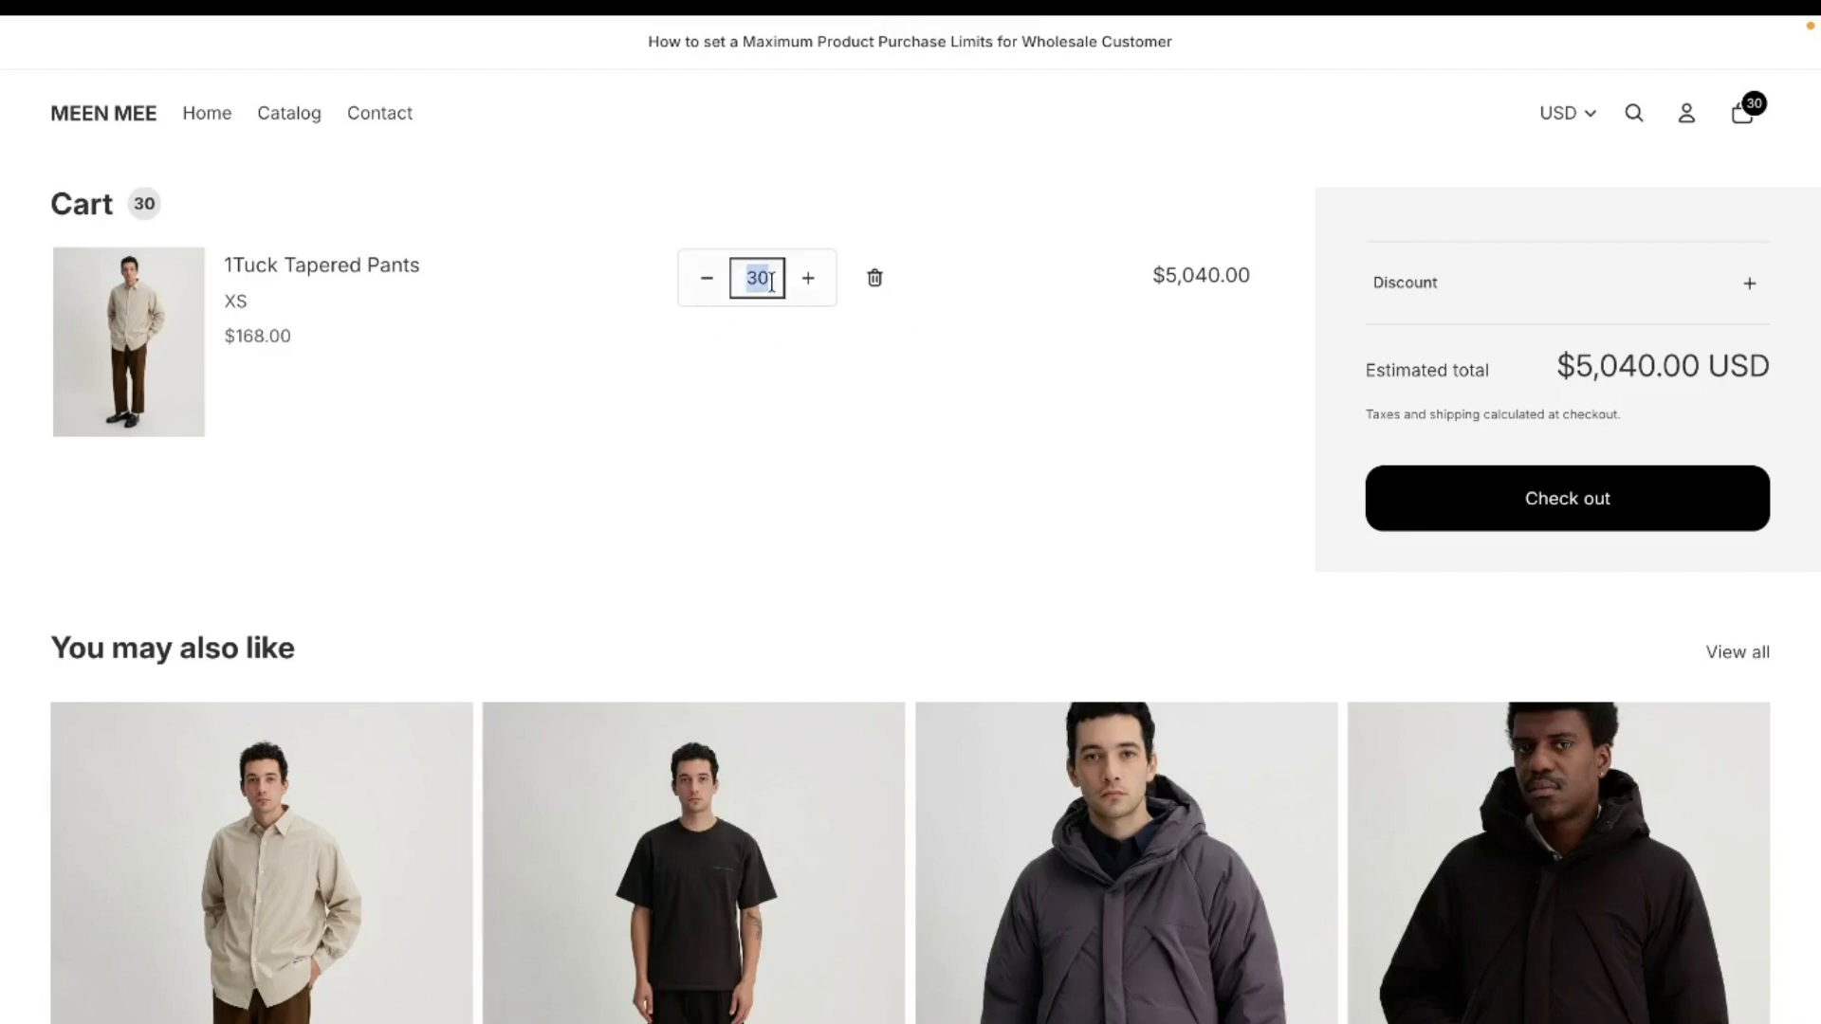
pyautogui.write('15')
pyautogui.click(1541, 493)
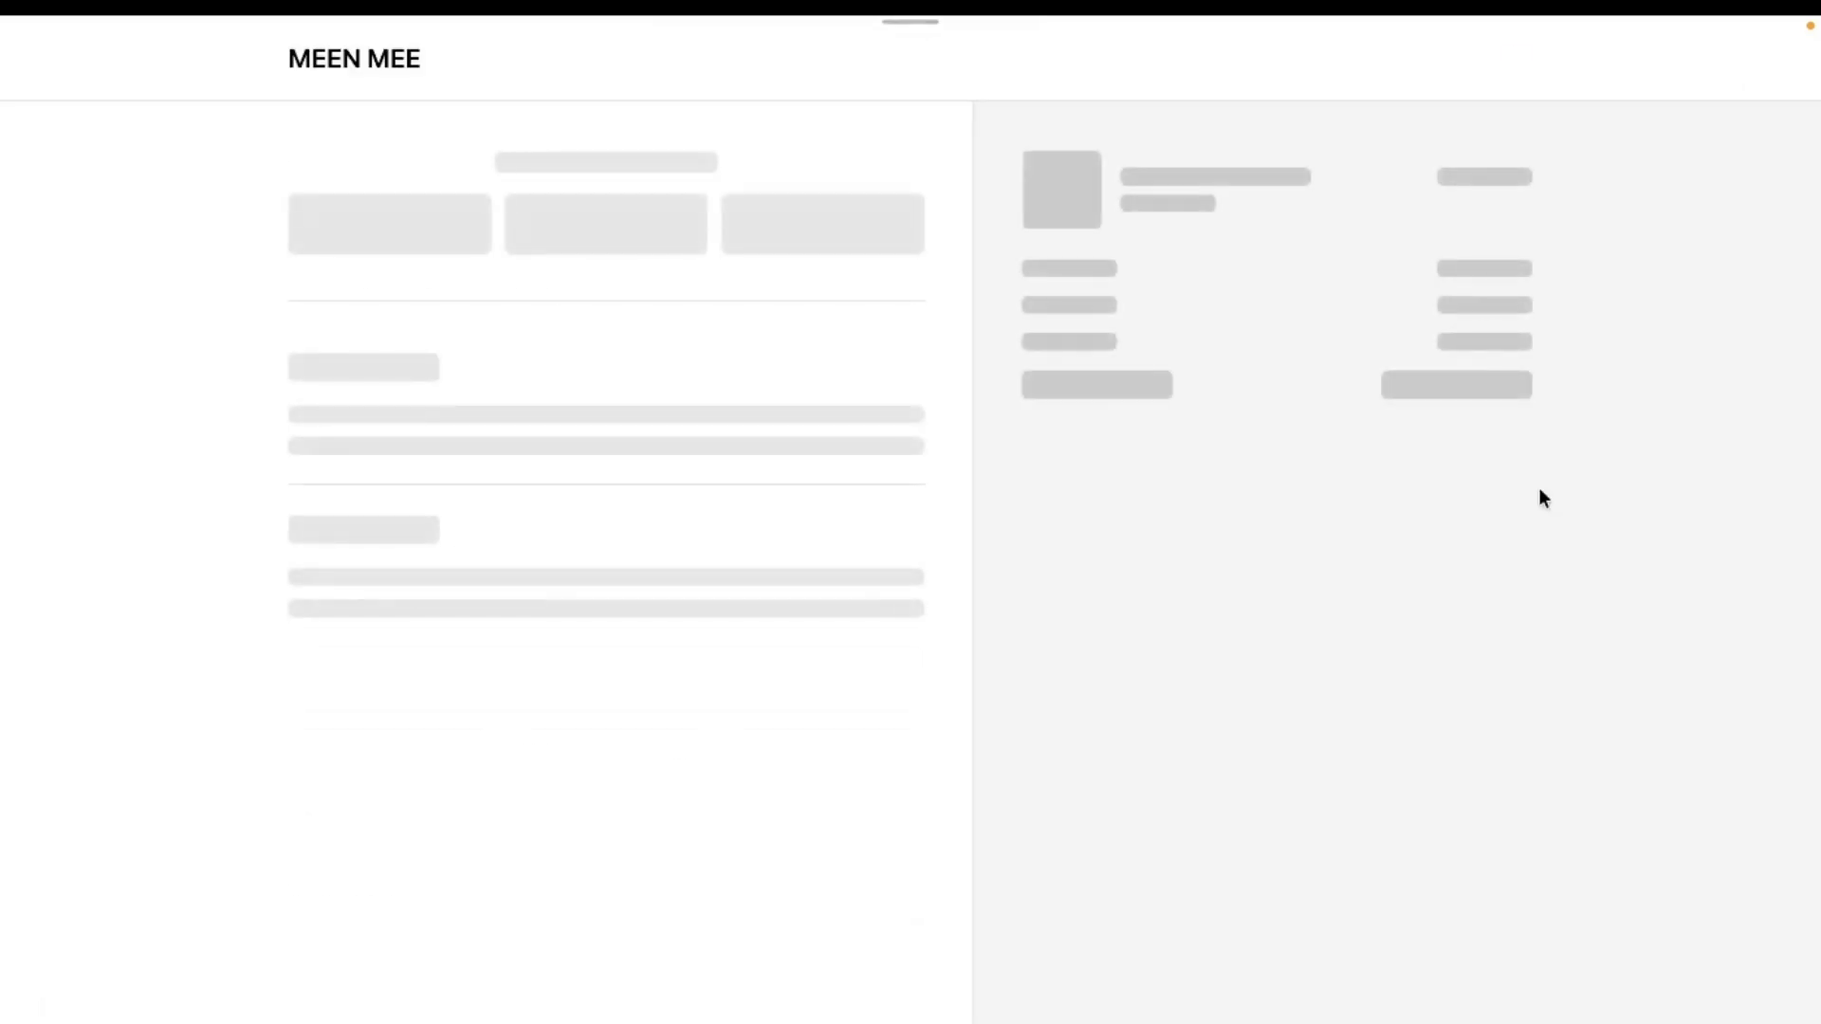